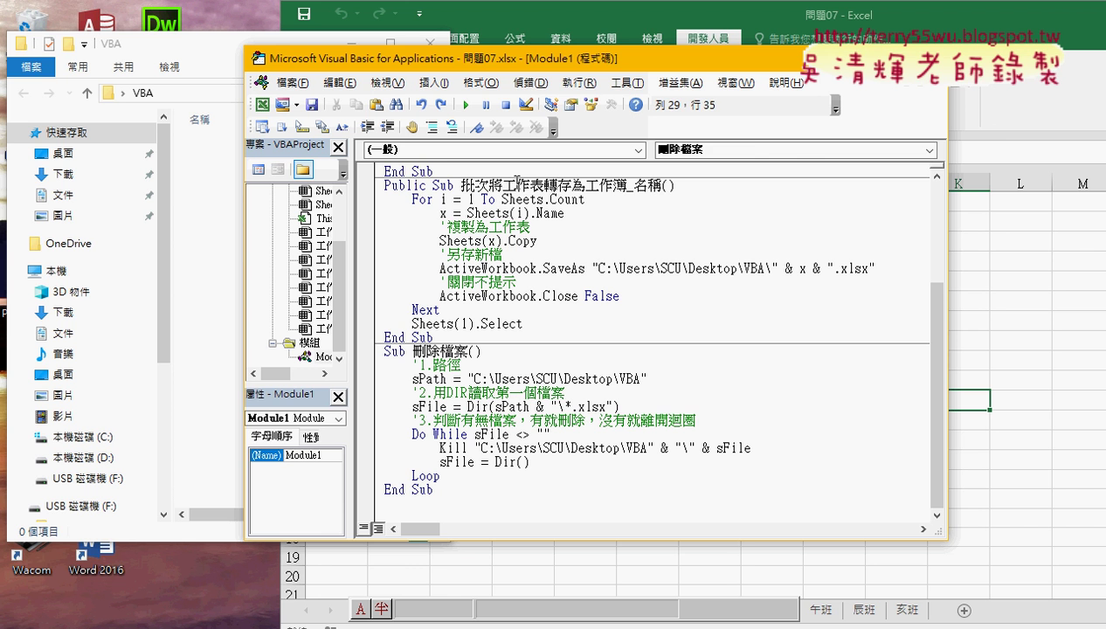
# Step: Highlight the Sheets(x).Copy statement, then insert 'Copy' so the line reads ActiveWorkbook.SaveCopyAs
pyautogui.moveTo(501, 185); pyautogui.dragTo(626, 185)
pyautogui.moveTo(538, 240); pyautogui.dragTo(439, 240)
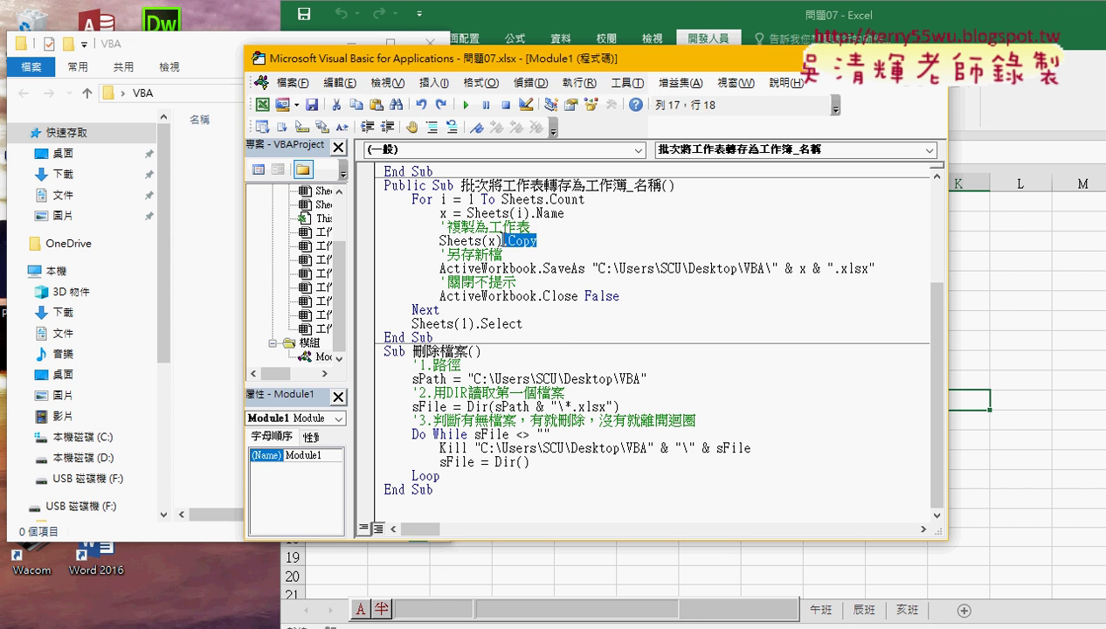
pyautogui.click(570, 268)
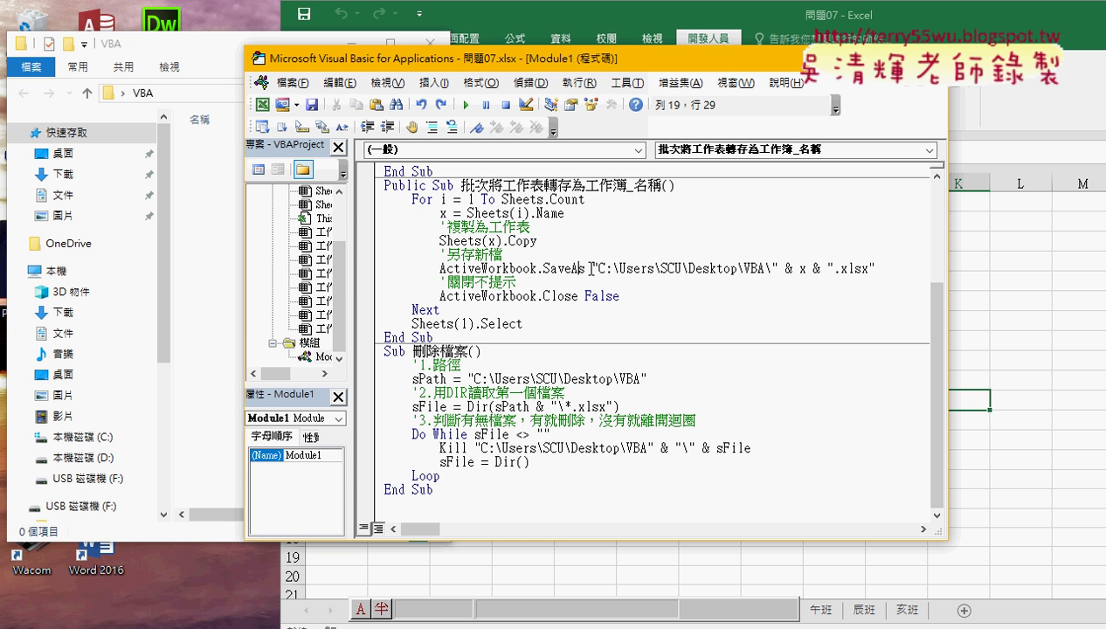
pyautogui.moveTo(572, 269); pyautogui.dragTo(553, 268)
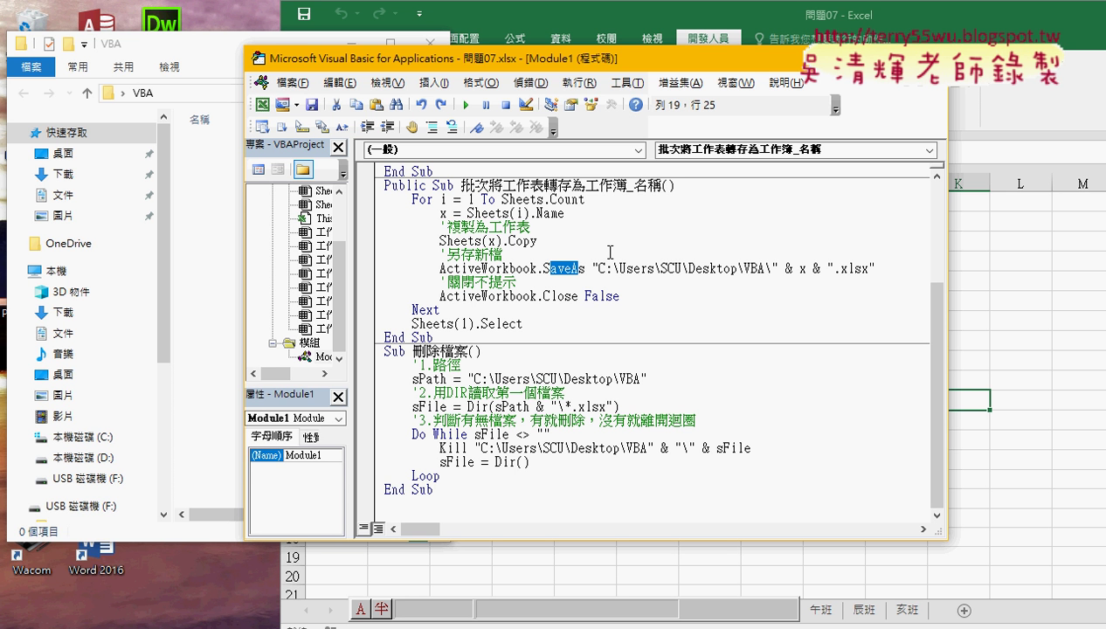
pyautogui.click(568, 268)
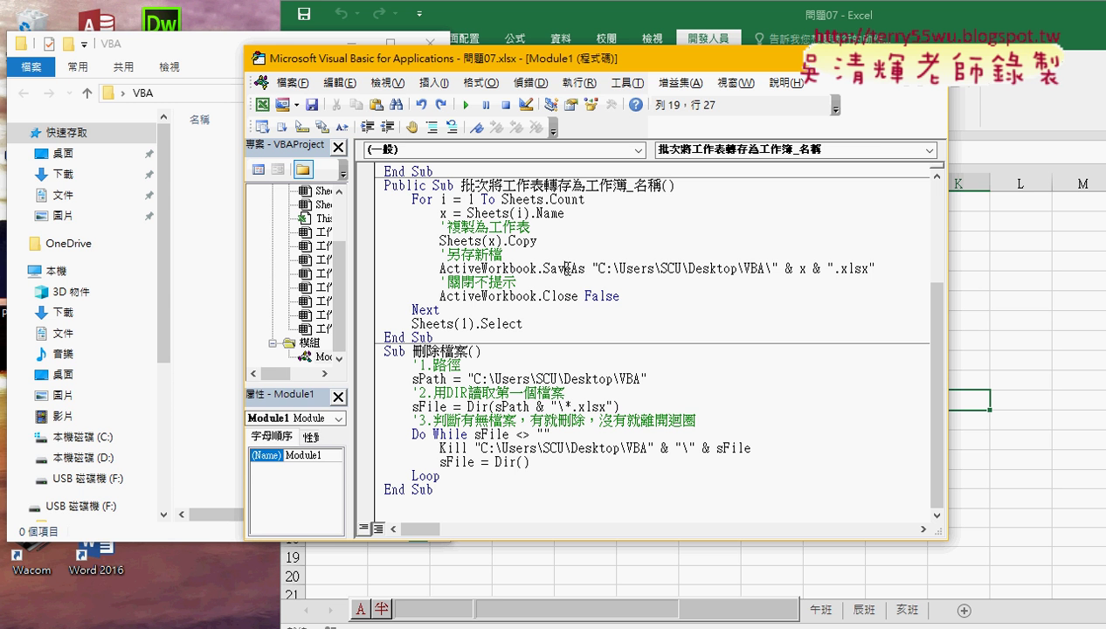
pyautogui.press('Right')
pyautogui.write('c')
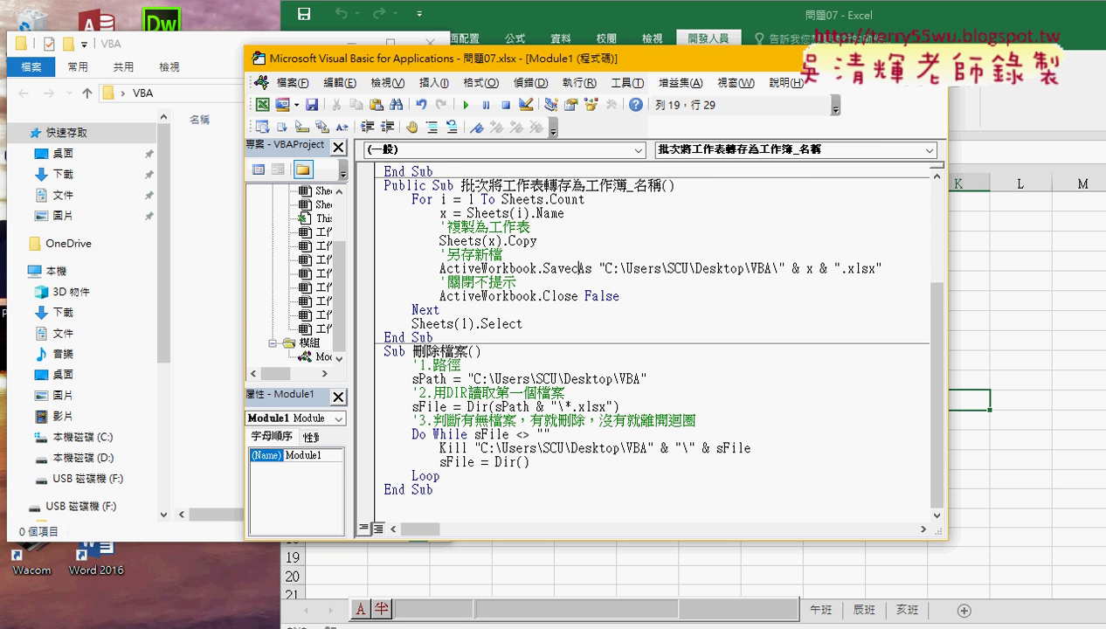
pyautogui.write('p')
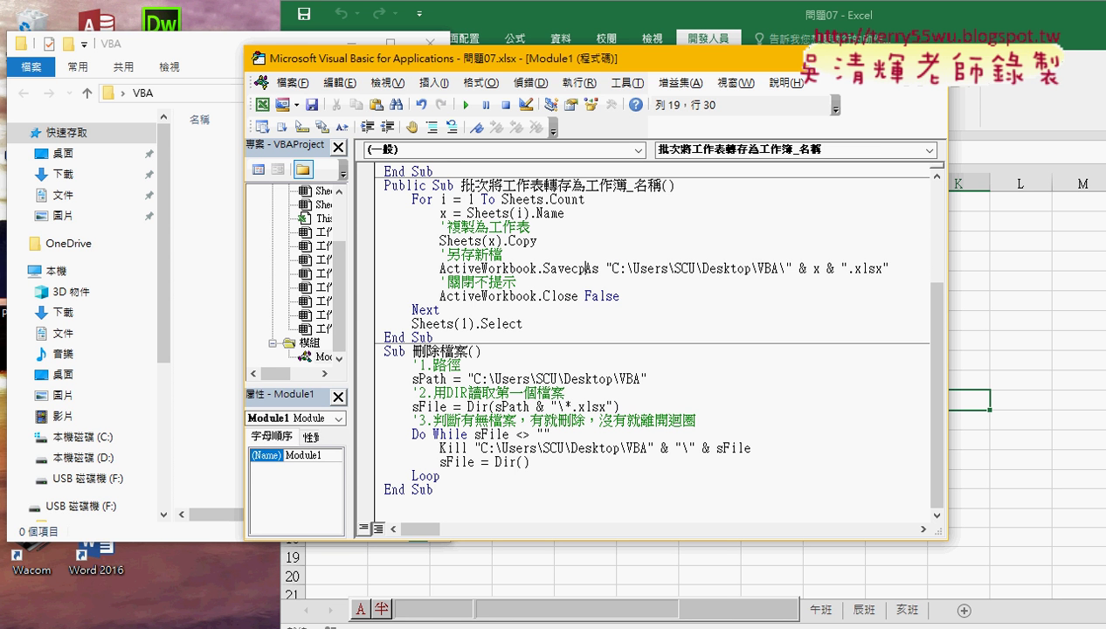
pyautogui.press('BackSpace')
pyautogui.write('opy')
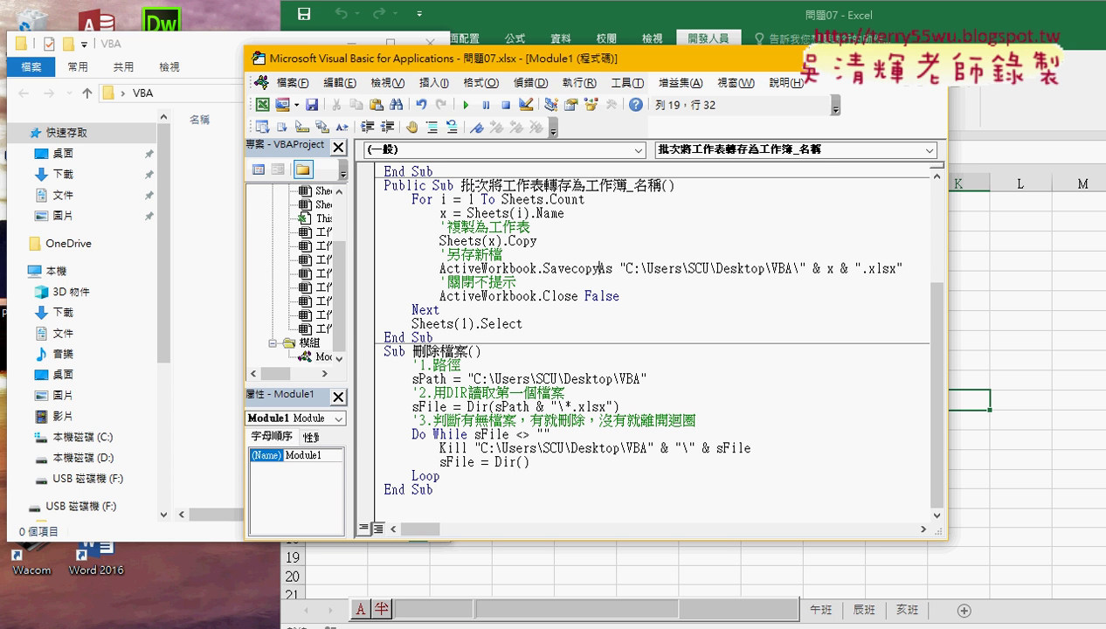
pyautogui.click(512, 282)
# Step: Run the export macro to create 13 workbooks, then delete 'Copy' to restore SaveAs
pyautogui.click(466, 105)
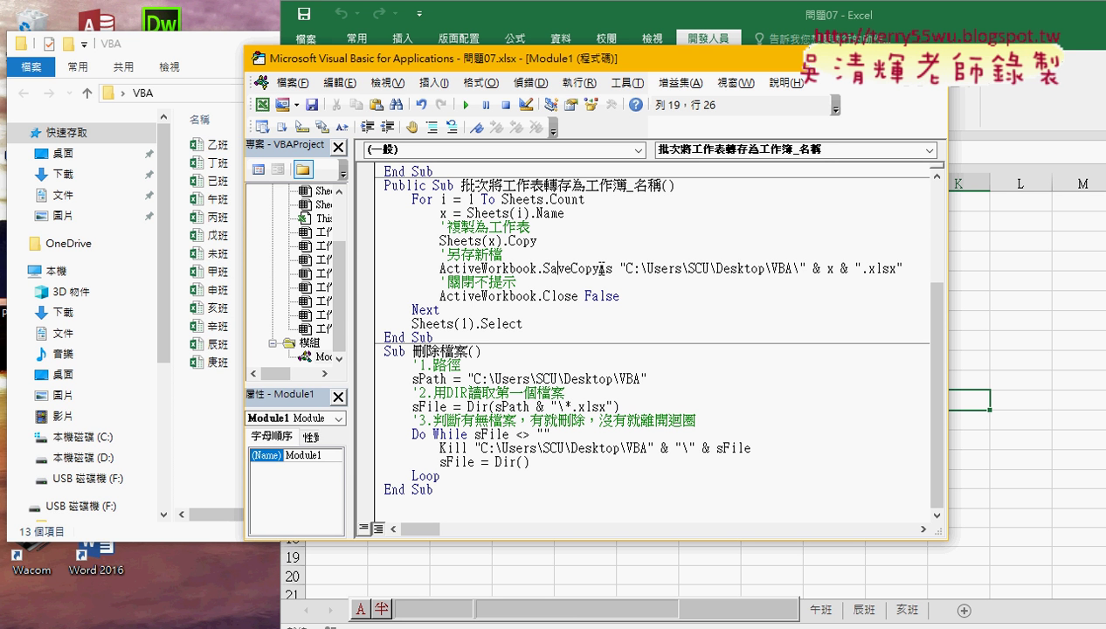
pyautogui.moveTo(601, 268); pyautogui.dragTo(571, 268)
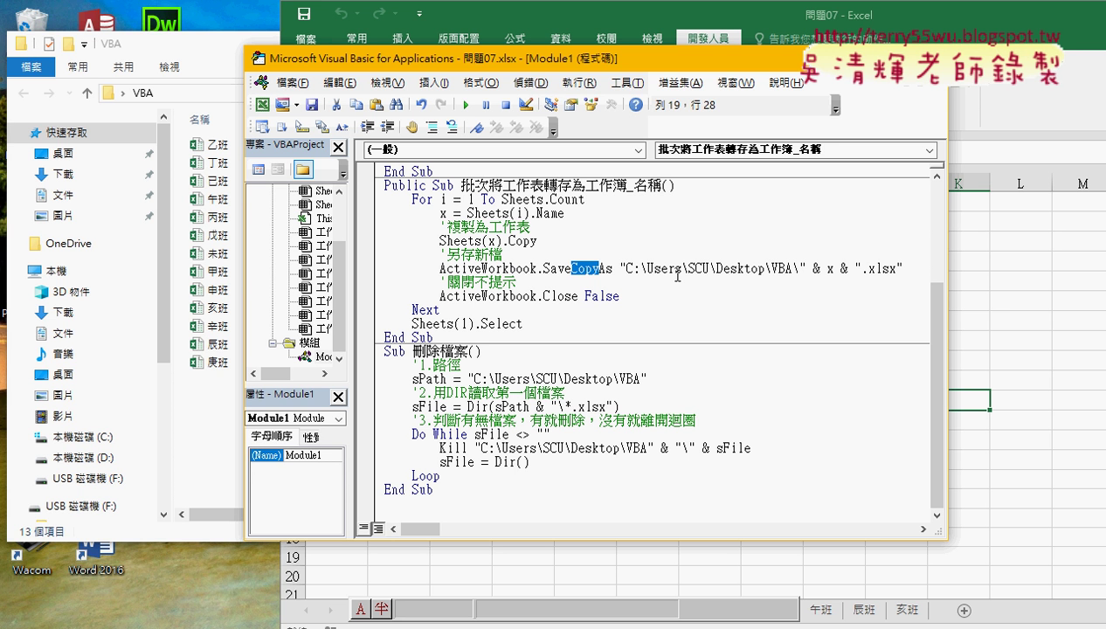
pyautogui.press('Delete')
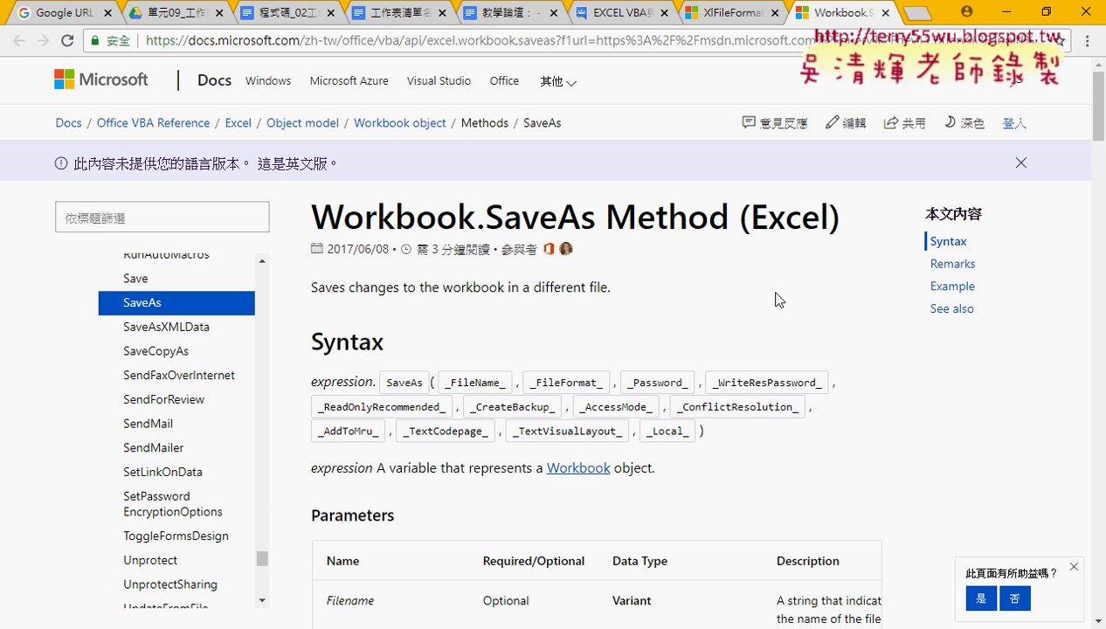
# Step: Scroll to the SaveAs Parameters table and highlight FileFormat and its XlFileFormat link
pyautogui.scroll(-2, 859, 308)
pyautogui.scroll(-3, 865, 306)
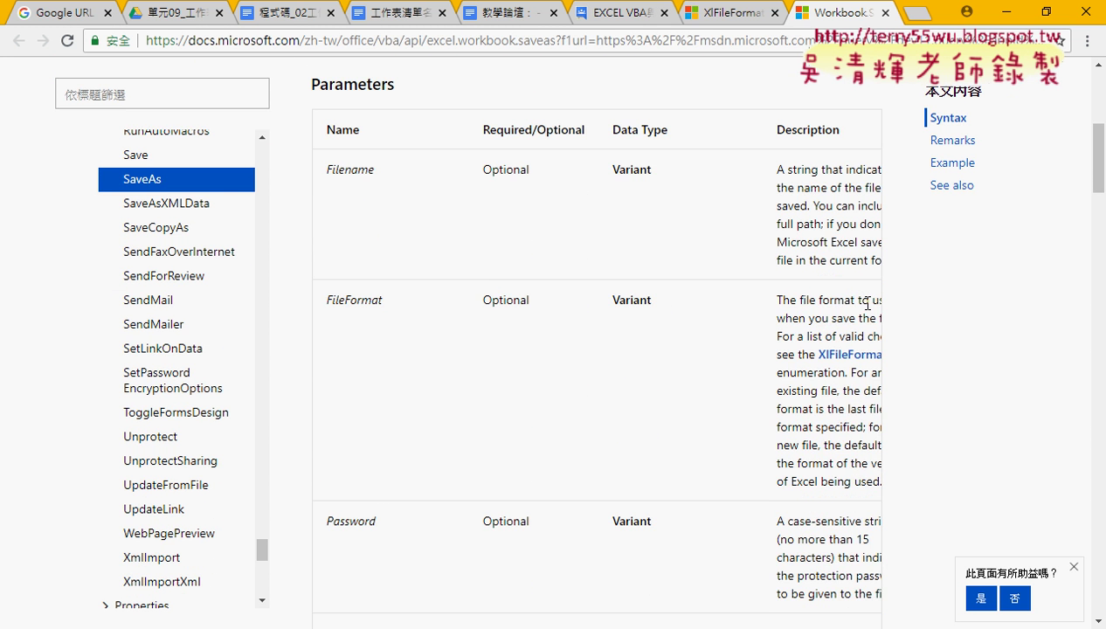
pyautogui.doubleClick(363, 299)
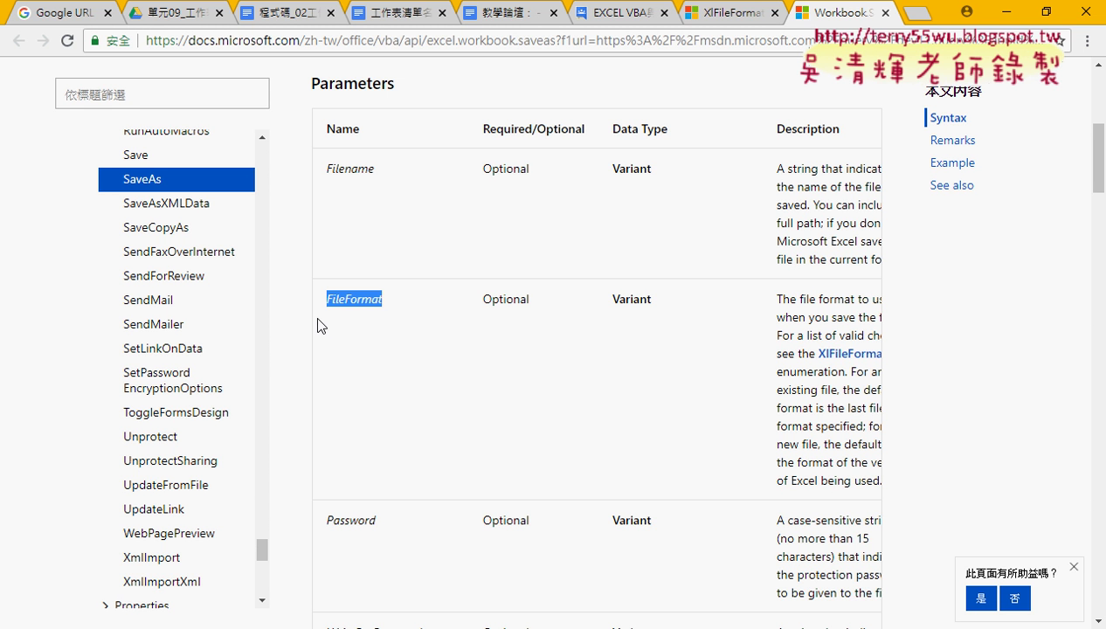
pyautogui.moveTo(376, 169); pyautogui.dragTo(328, 169)
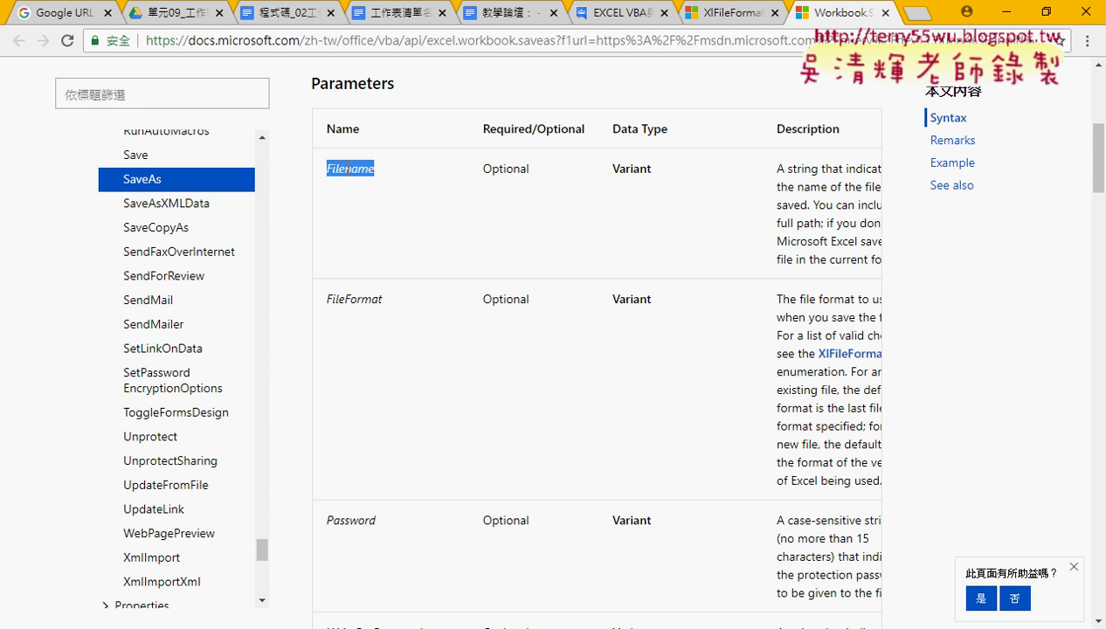
pyautogui.moveTo(385, 299); pyautogui.dragTo(328, 301)
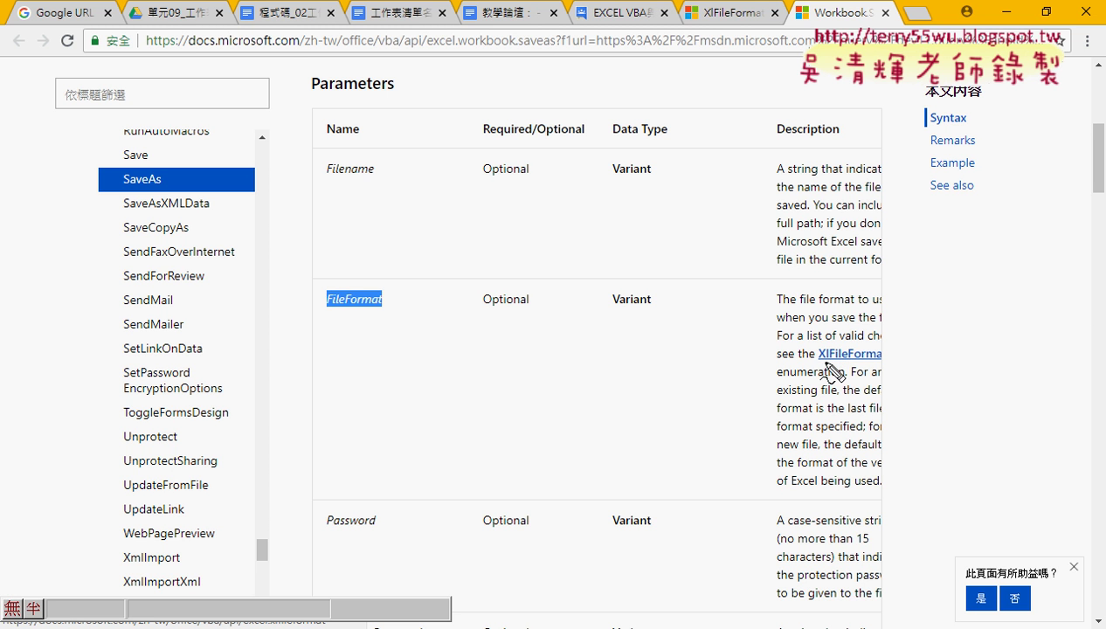
pyautogui.moveTo(880, 371)
pyautogui.mouseDown()
pyautogui.moveTo(814, 366)
pyautogui.moveTo(884, 371)
pyautogui.mouseUp()
pyautogui.moveTo(866, 269); pyautogui.dragTo(858, 331)
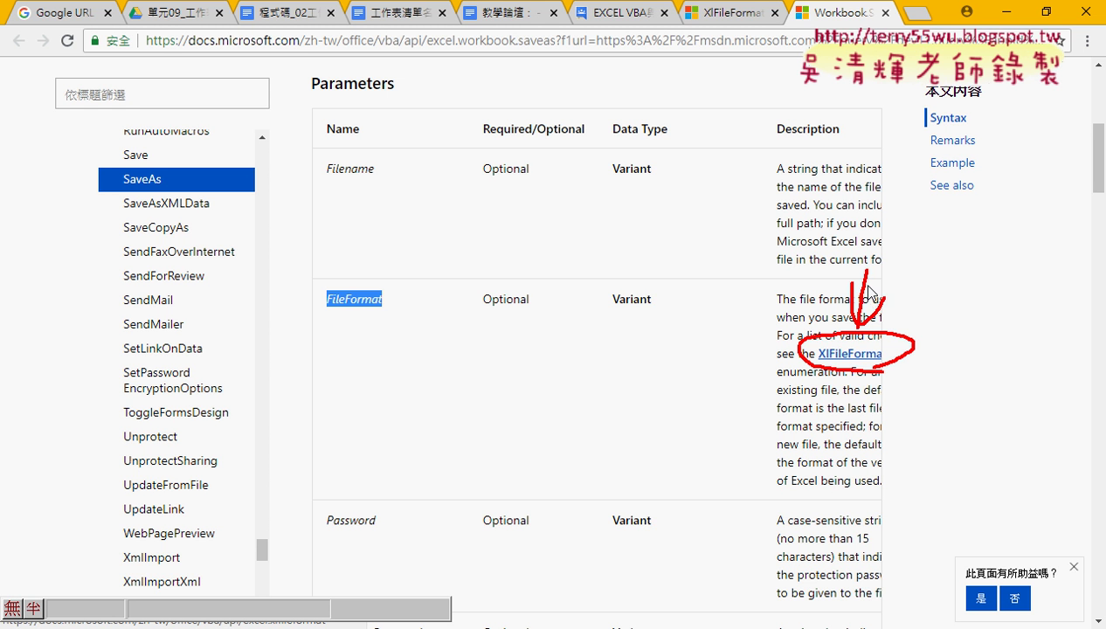
pyautogui.press('Escape')
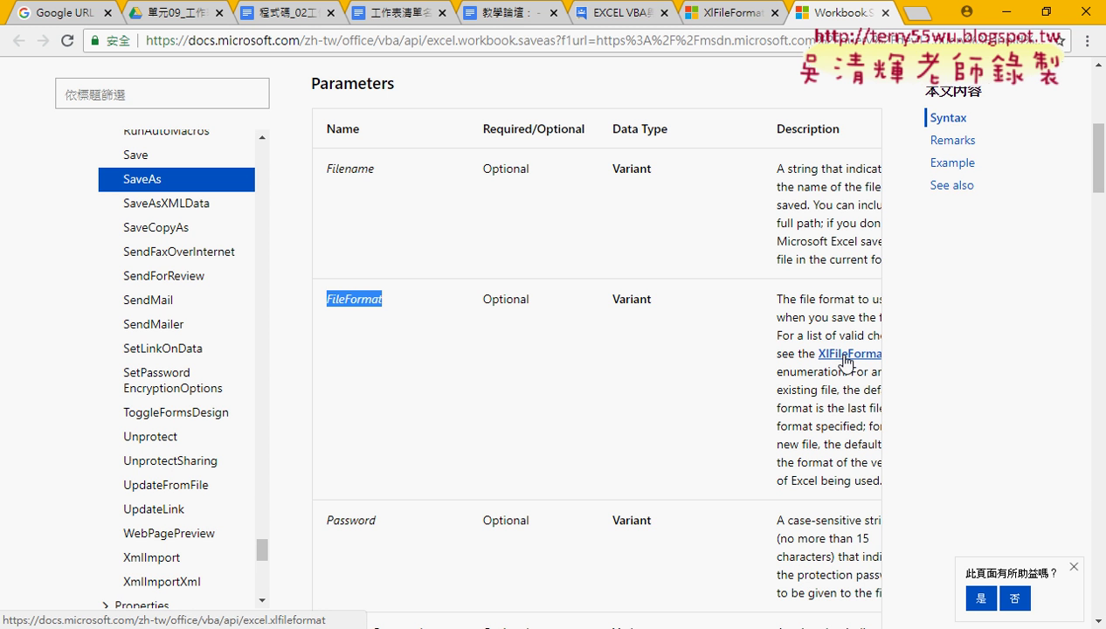
# Step: Open the XlFileFormat enumeration and highlight the xlAddIn, xlCSV and xlDBF2 (*.dbf) entries
pyautogui.click(847, 361)
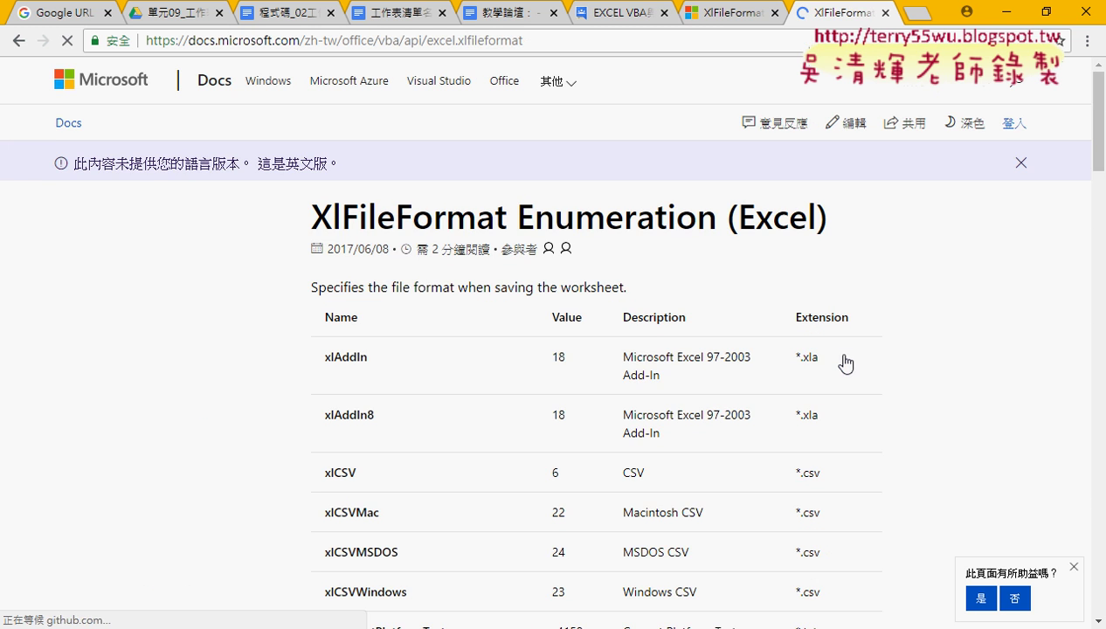
pyautogui.scroll(-2, 962, 340)
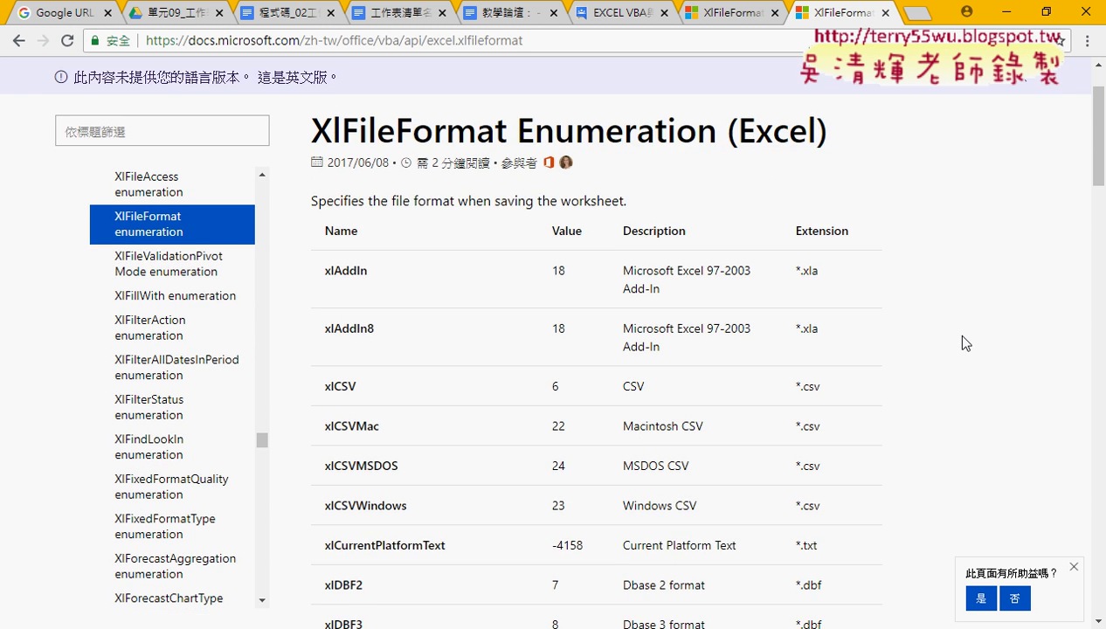
pyautogui.scroll(-1, 964, 342)
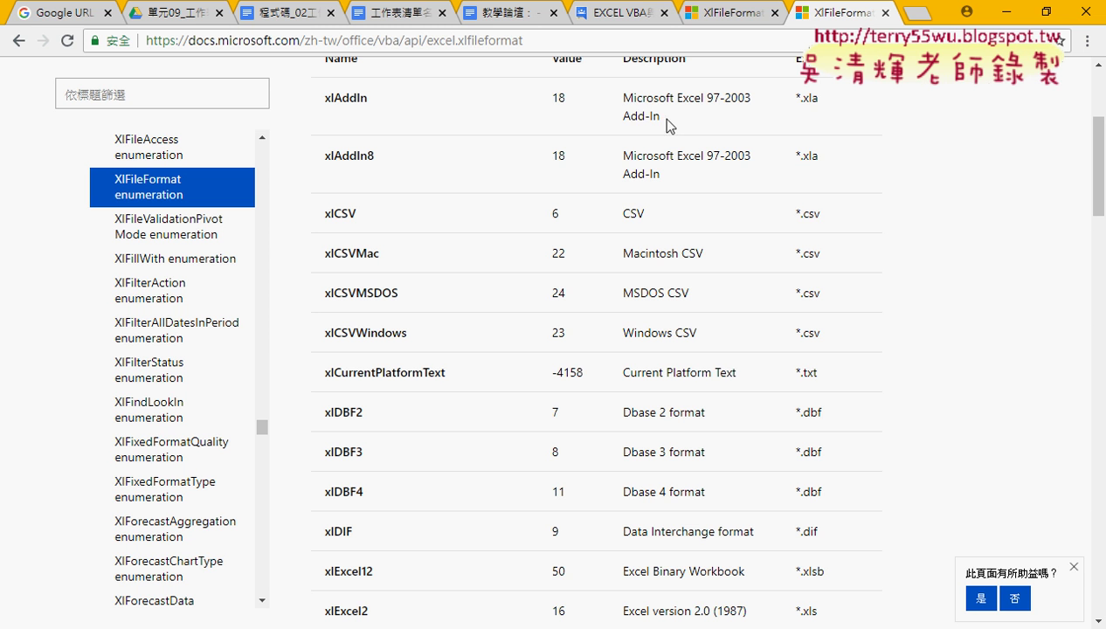
pyautogui.moveTo(661, 117); pyautogui.dragTo(620, 117)
pyautogui.doubleClick(646, 216)
pyautogui.doubleClick(344, 215)
pyautogui.scroll(-1, 689, 324)
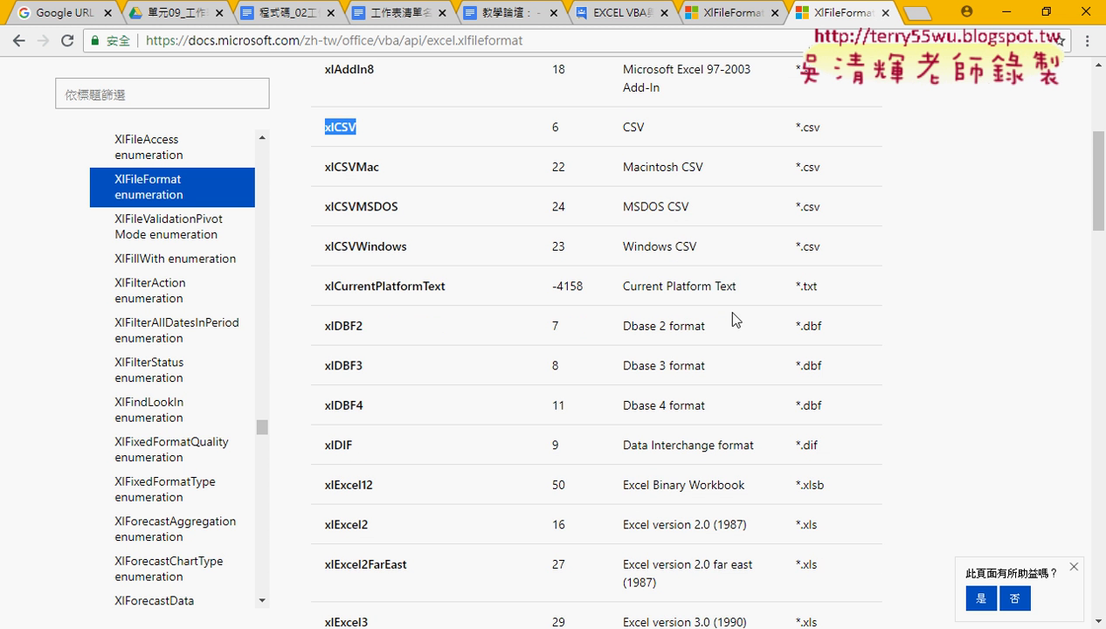
pyautogui.moveTo(735, 289); pyautogui.dragTo(716, 288)
pyautogui.moveTo(834, 289); pyautogui.dragTo(795, 290)
pyautogui.moveTo(827, 329); pyautogui.dragTo(780, 332)
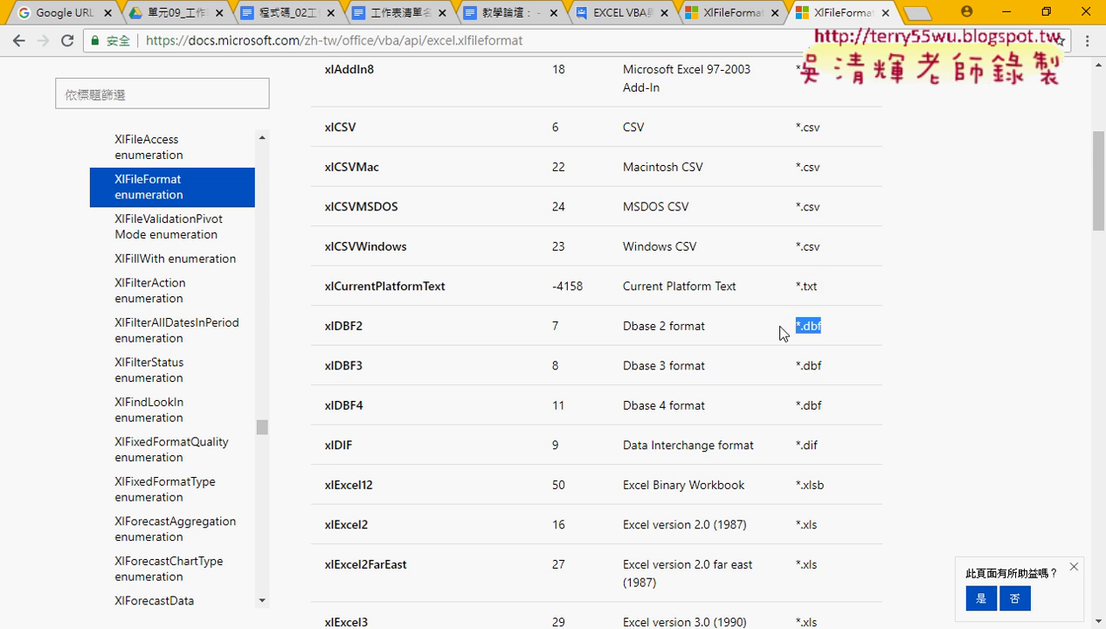
# Step: Highlight xlExcel12 (*.xlsb) and xlExcel8, the Excel 97-2003 Workbook (*.xls) format
pyautogui.scroll(-2, 846, 378)
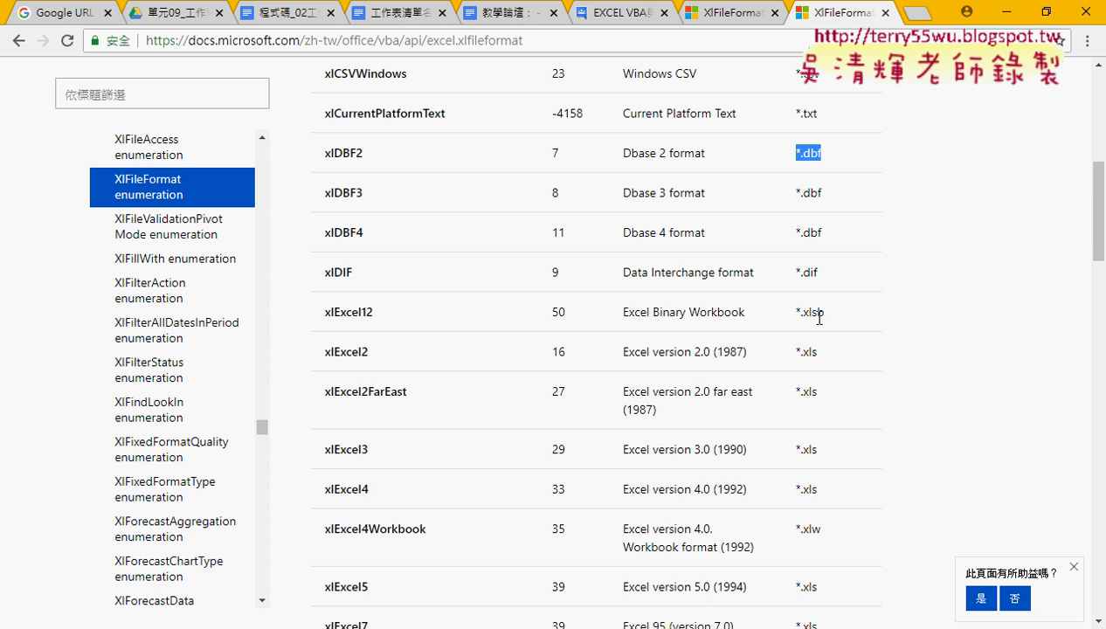
pyautogui.moveTo(828, 313); pyautogui.dragTo(796, 314)
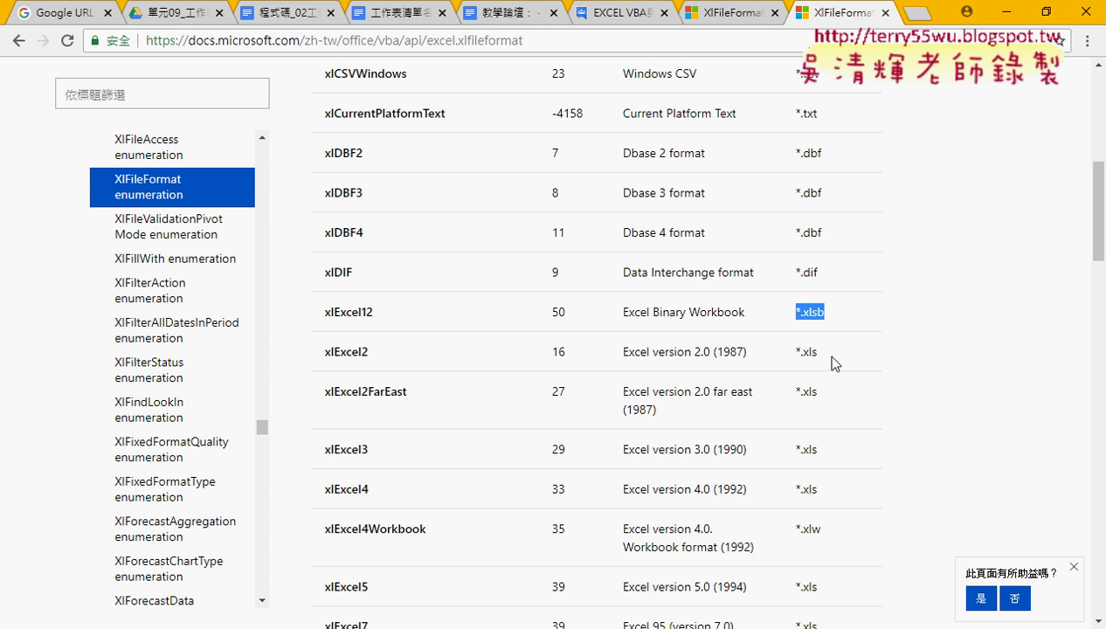
pyautogui.moveTo(818, 351); pyautogui.dragTo(624, 360)
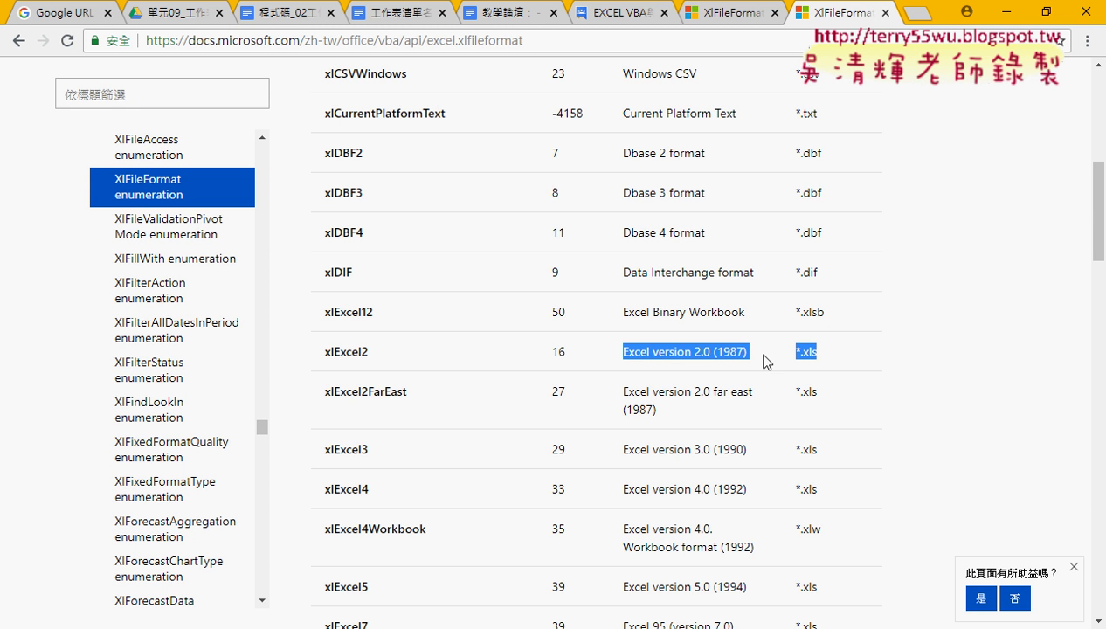
pyautogui.scroll(-1, 766, 360)
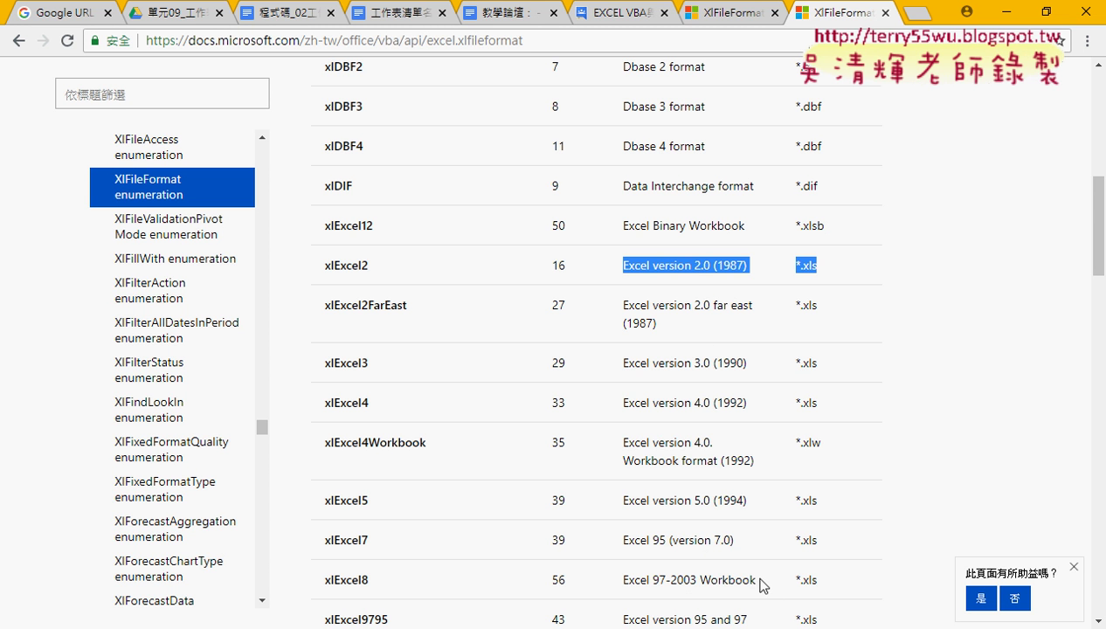
pyautogui.moveTo(756, 580); pyautogui.dragTo(620, 590)
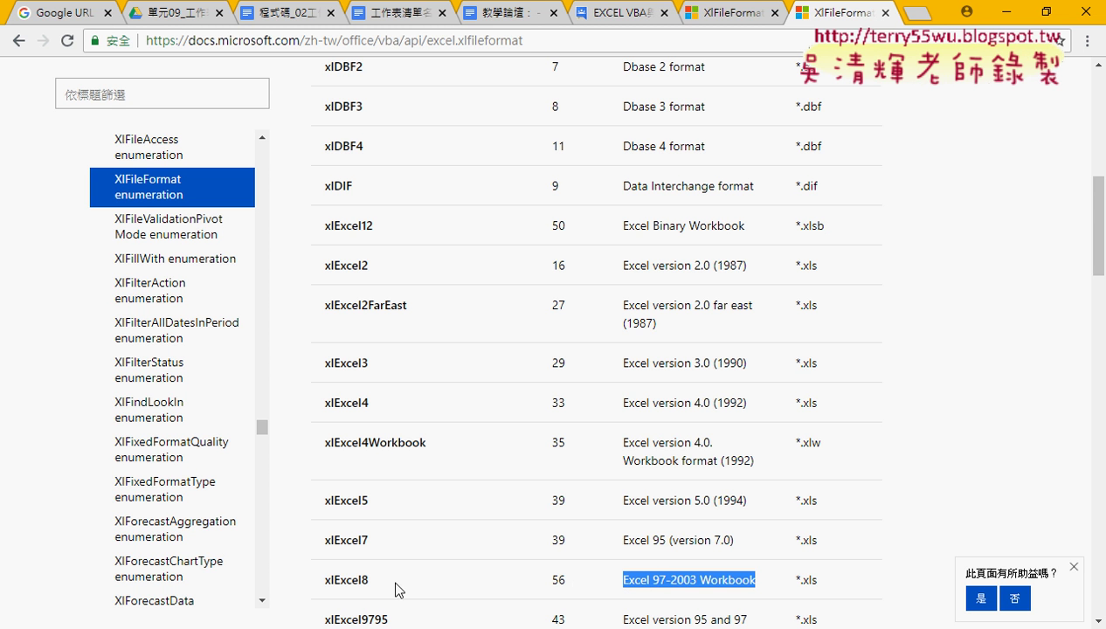
pyautogui.moveTo(369, 582); pyautogui.dragTo(323, 582)
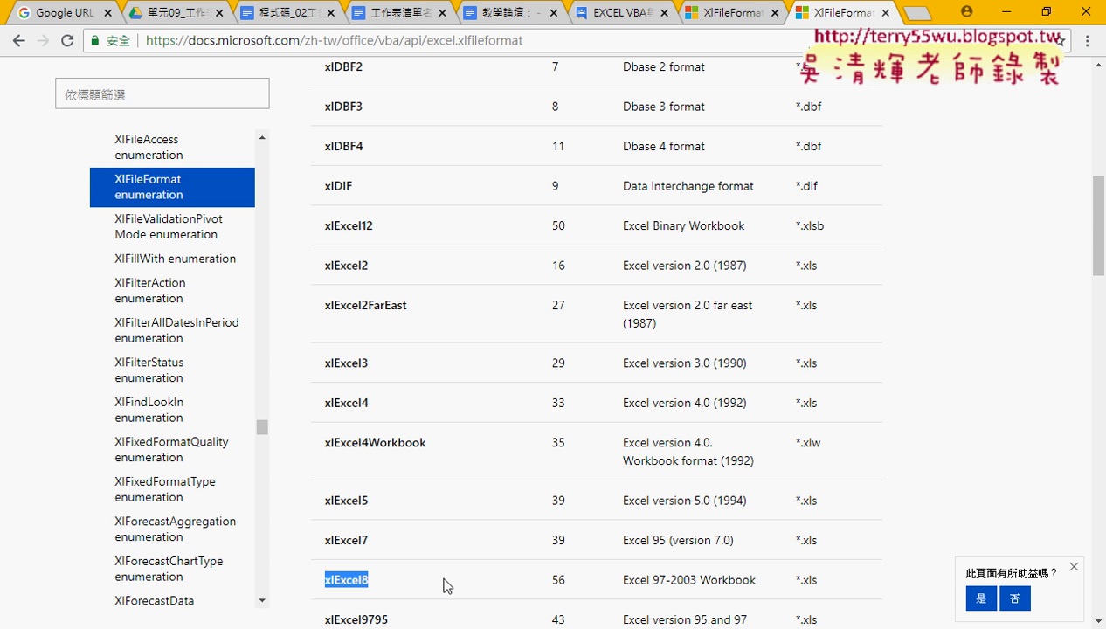
pyautogui.moveTo(829, 585); pyautogui.dragTo(792, 582)
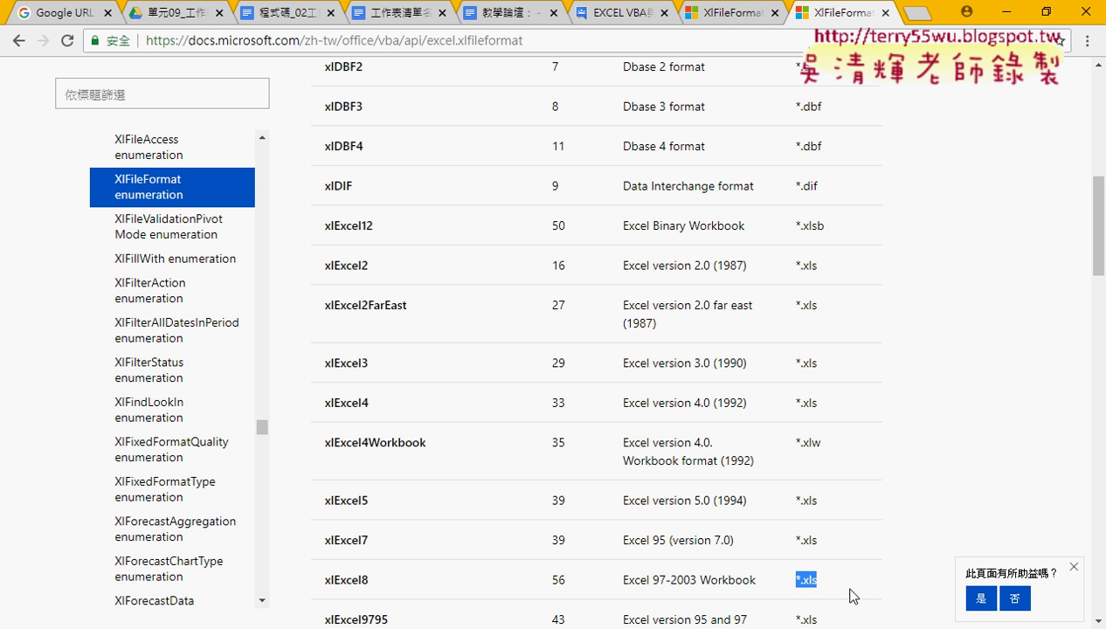
# Step: Scroll down the XlFileFormat table, pointing out the *.ods and *.xml (xlXMLSpreadsheet) extensions
pyautogui.scroll(-2, 816, 454)
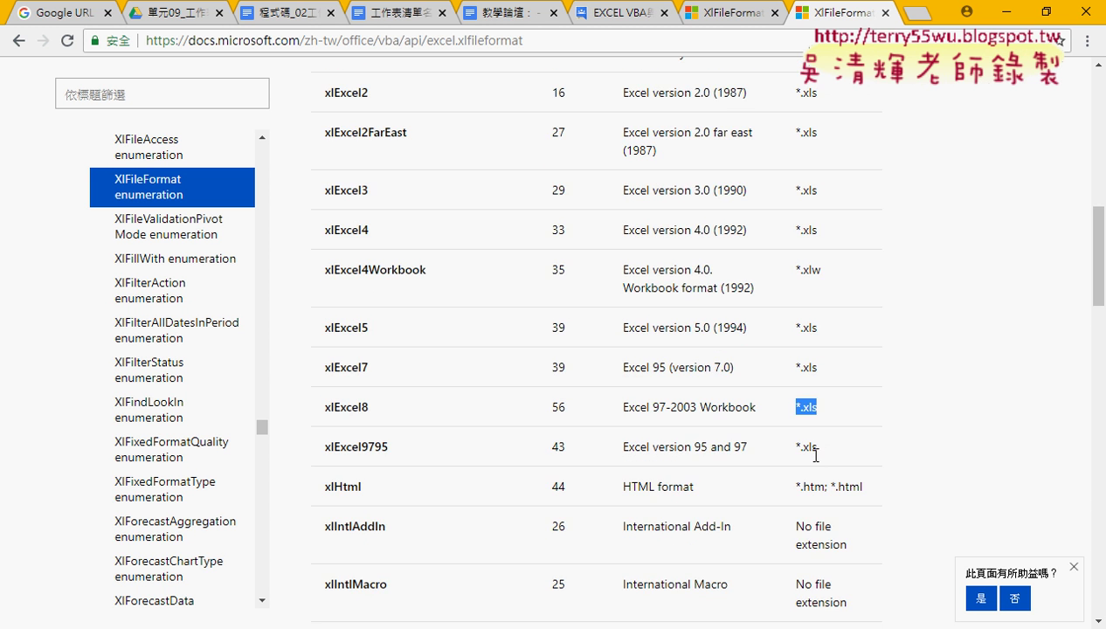
pyautogui.scroll(-1, 817, 452)
pyautogui.scroll(-1, 816, 452)
pyautogui.scroll(-1, 816, 452)
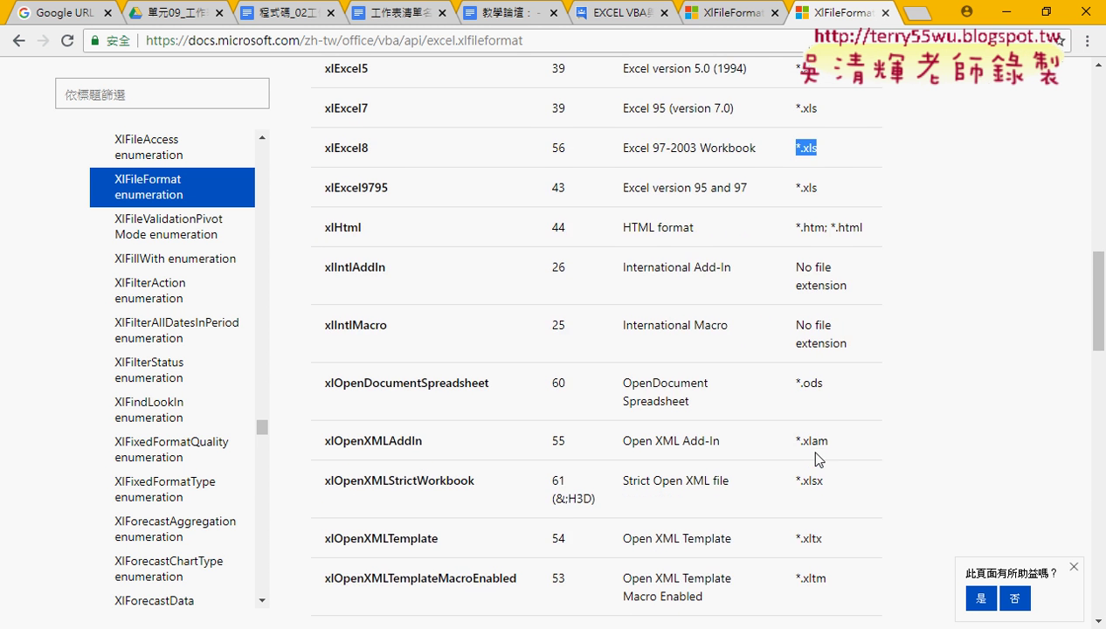
pyautogui.scroll(-1, 816, 453)
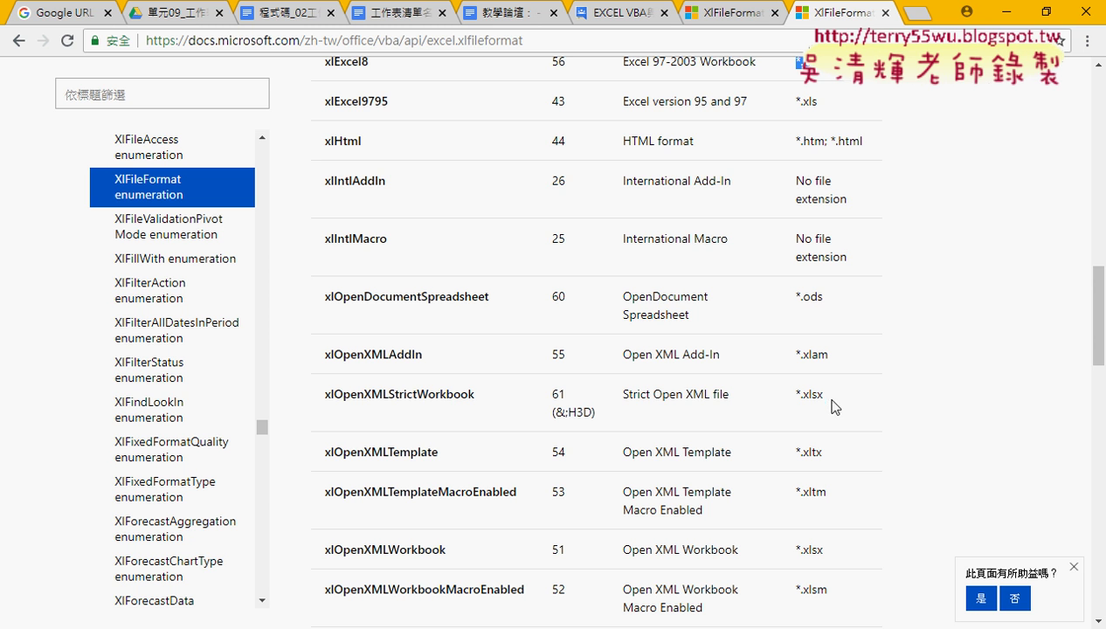
pyautogui.moveTo(825, 297); pyautogui.dragTo(792, 297)
pyautogui.scroll(-4, 899, 289)
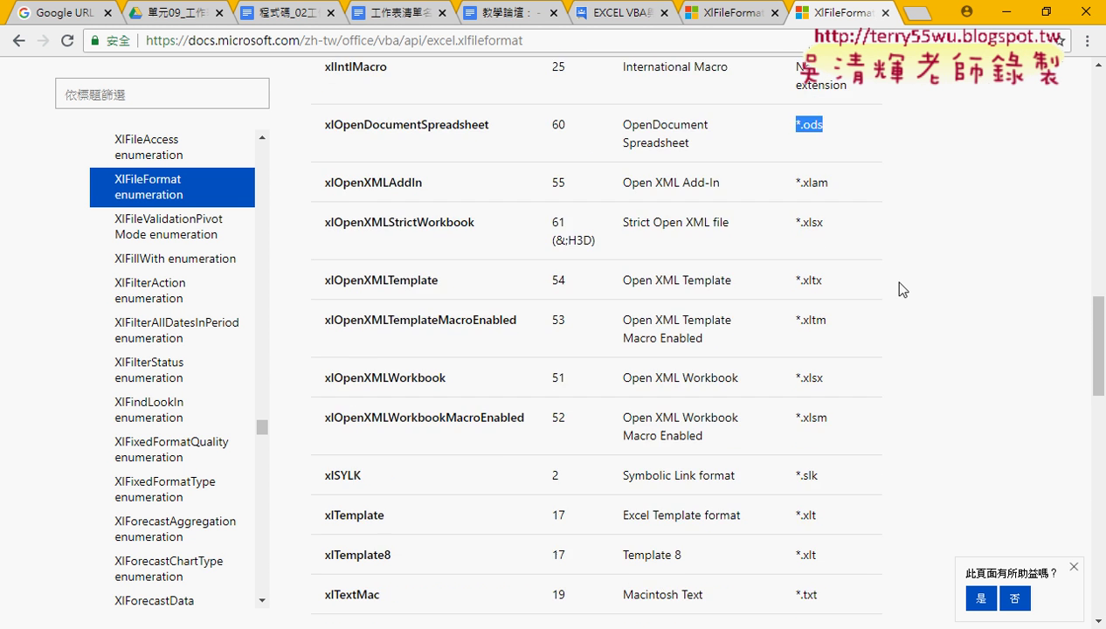
pyautogui.moveTo(837, 245); pyautogui.dragTo(796, 247)
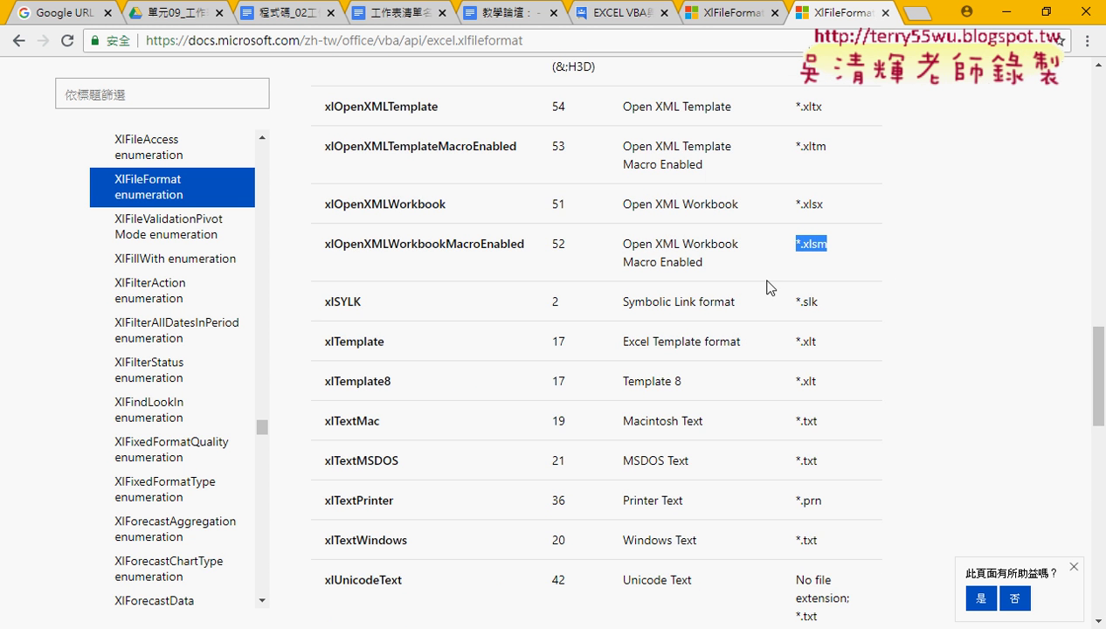
pyautogui.scroll(-2, 814, 297)
pyautogui.scroll(-2, 846, 383)
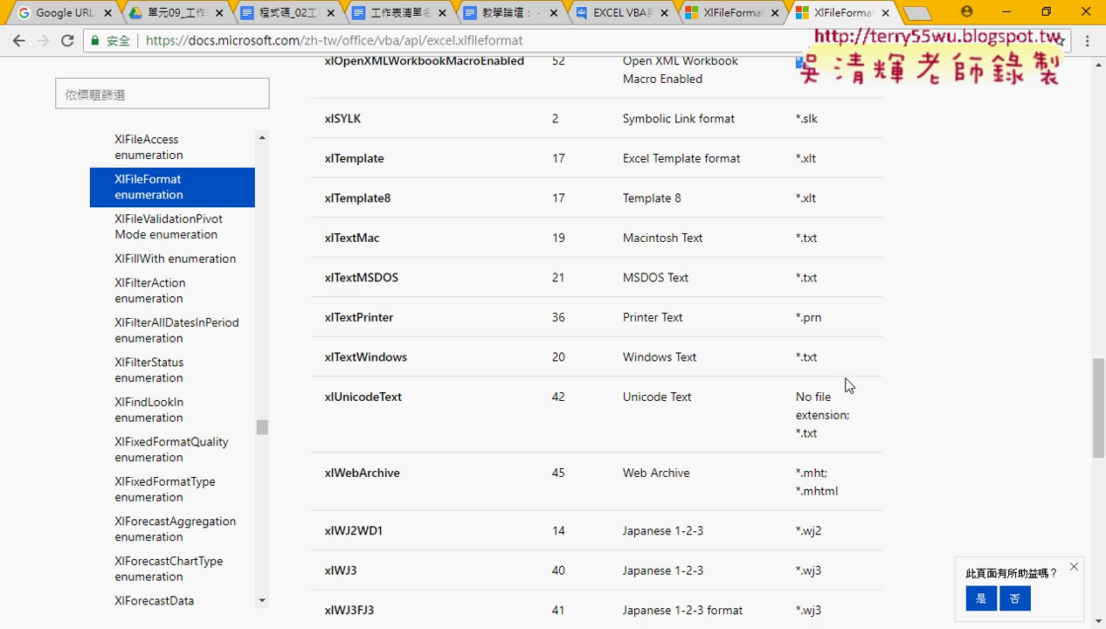
pyautogui.scroll(-3, 847, 382)
pyautogui.scroll(-2, 846, 385)
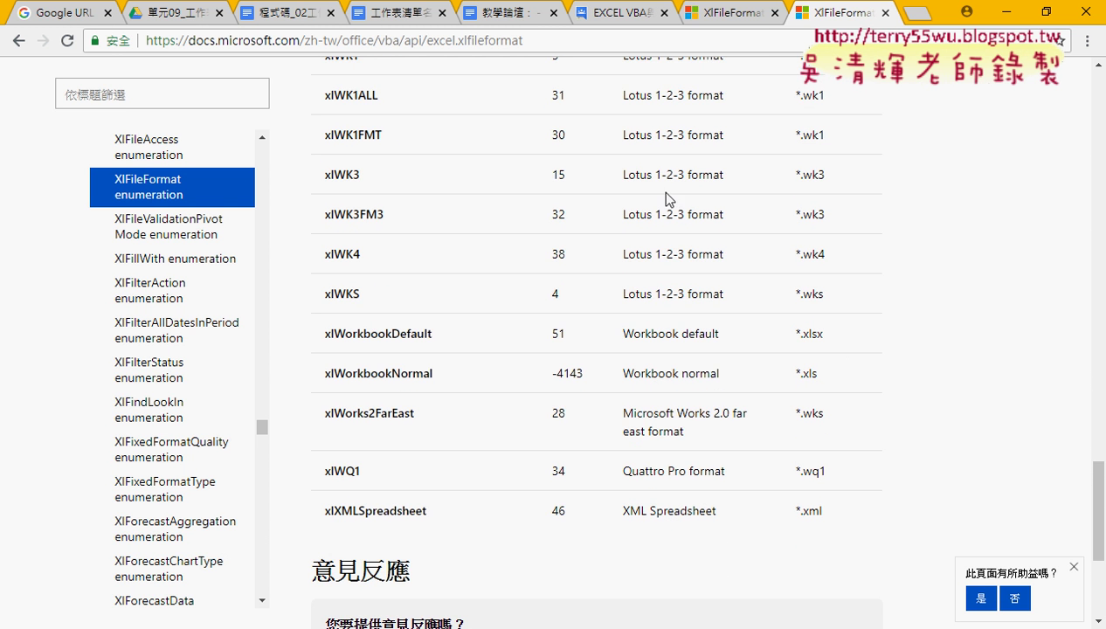
pyautogui.scroll(-1, 706, 281)
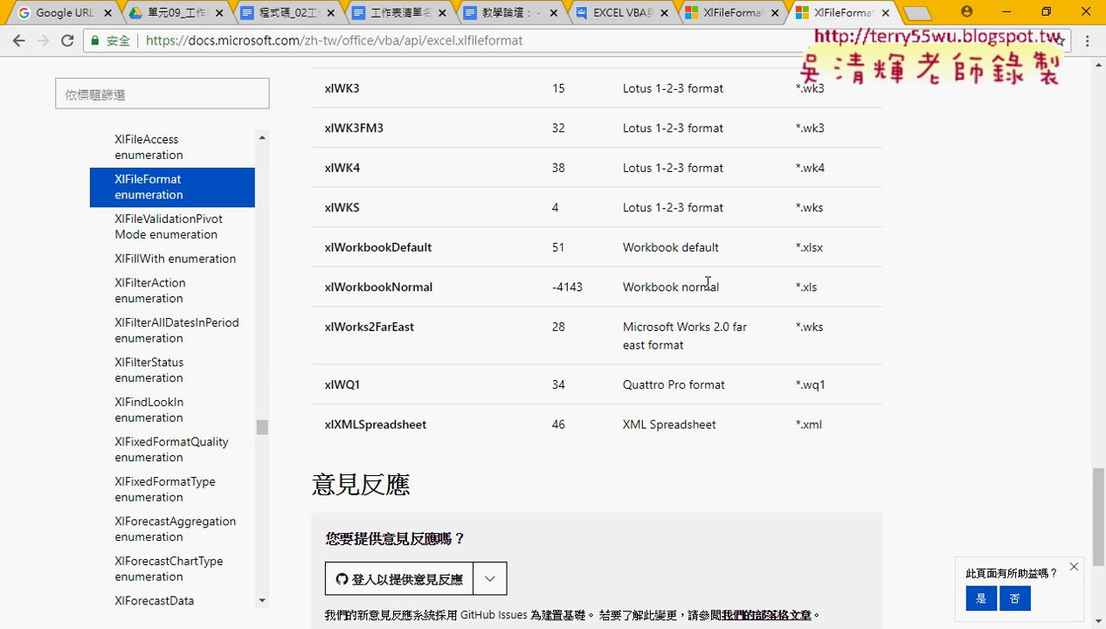
pyautogui.moveTo(823, 426); pyautogui.dragTo(797, 428)
# Step: Scroll back up to xlCSV and select the constant name for copying
pyautogui.scroll(4, 943, 437)
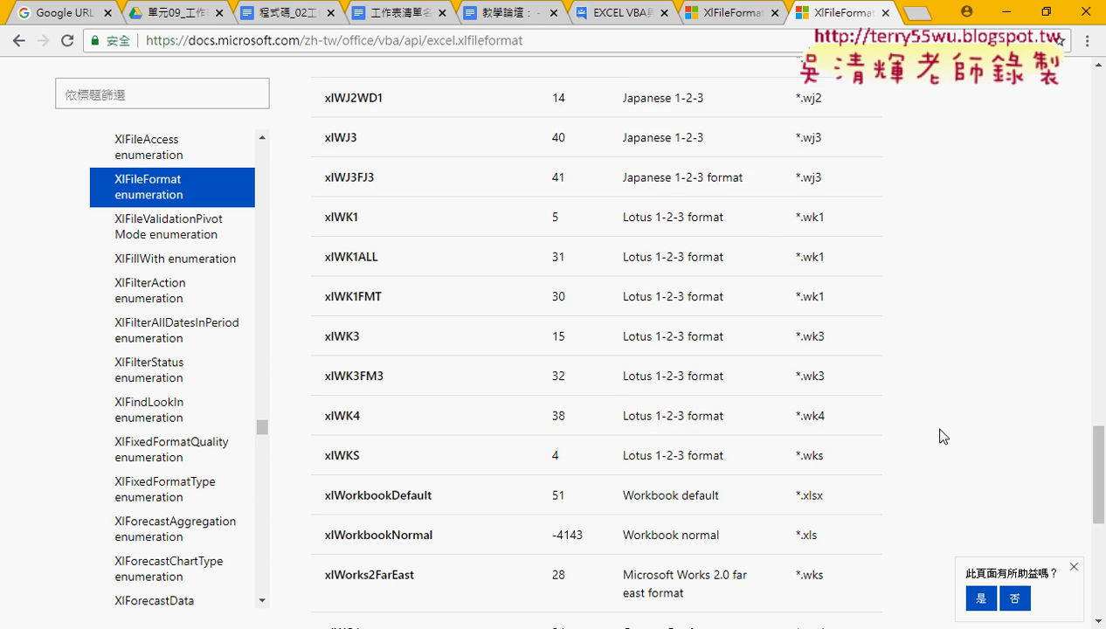
pyautogui.scroll(5, 942, 437)
pyautogui.scroll(4, 943, 437)
pyautogui.scroll(4, 943, 437)
pyautogui.scroll(1, 942, 437)
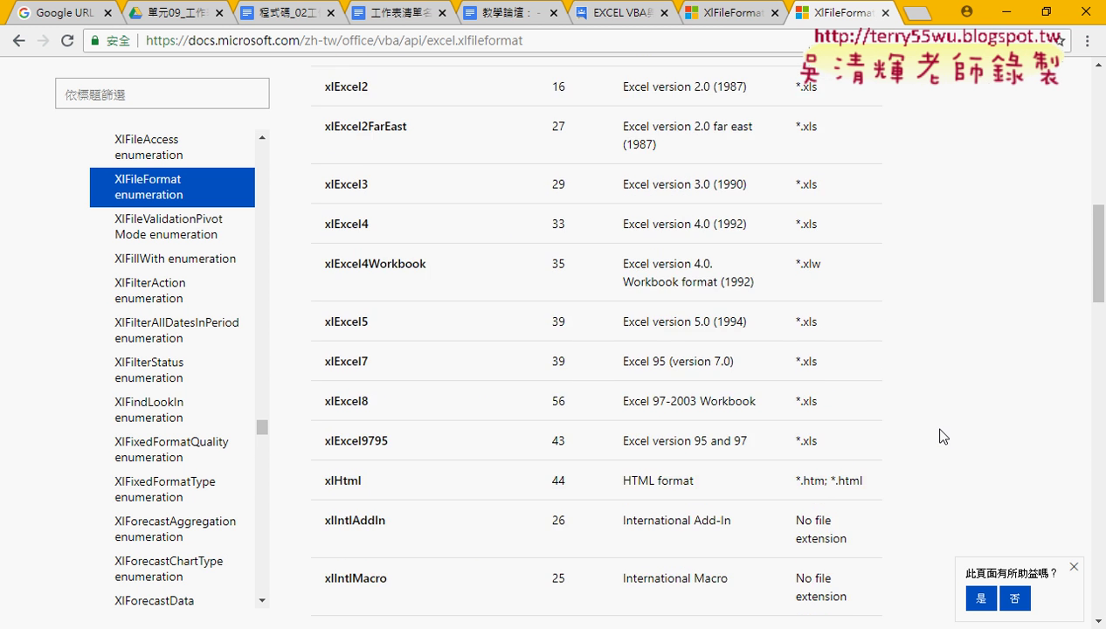
pyautogui.scroll(4, 943, 437)
pyautogui.scroll(3, 943, 437)
pyautogui.scroll(2, 943, 437)
pyautogui.scroll(-2, 935, 432)
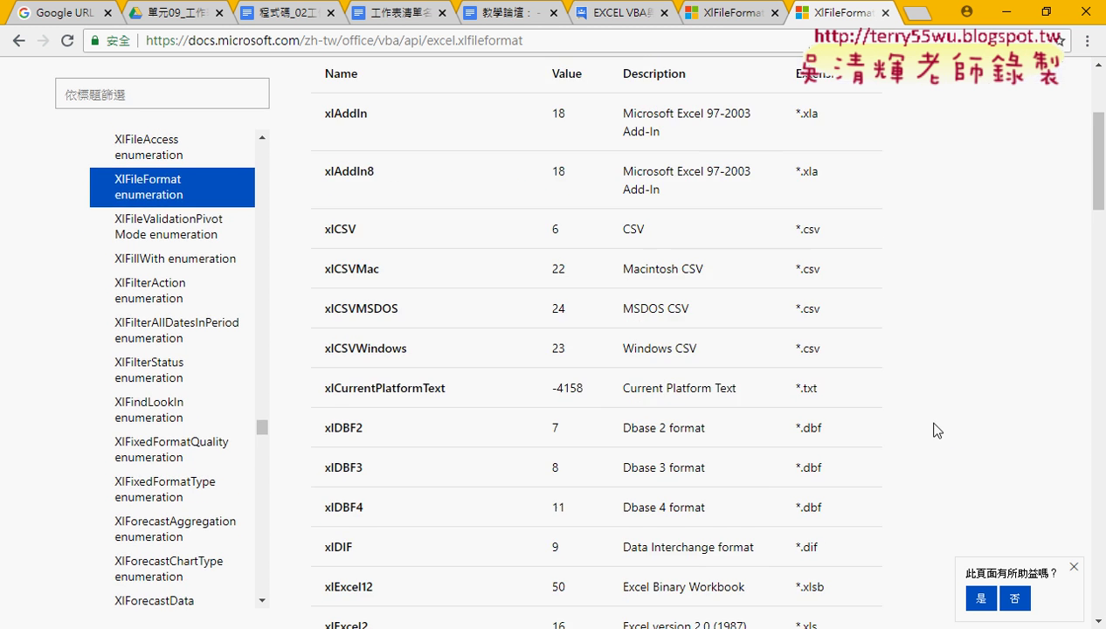
pyautogui.scroll(-2, 743, 407)
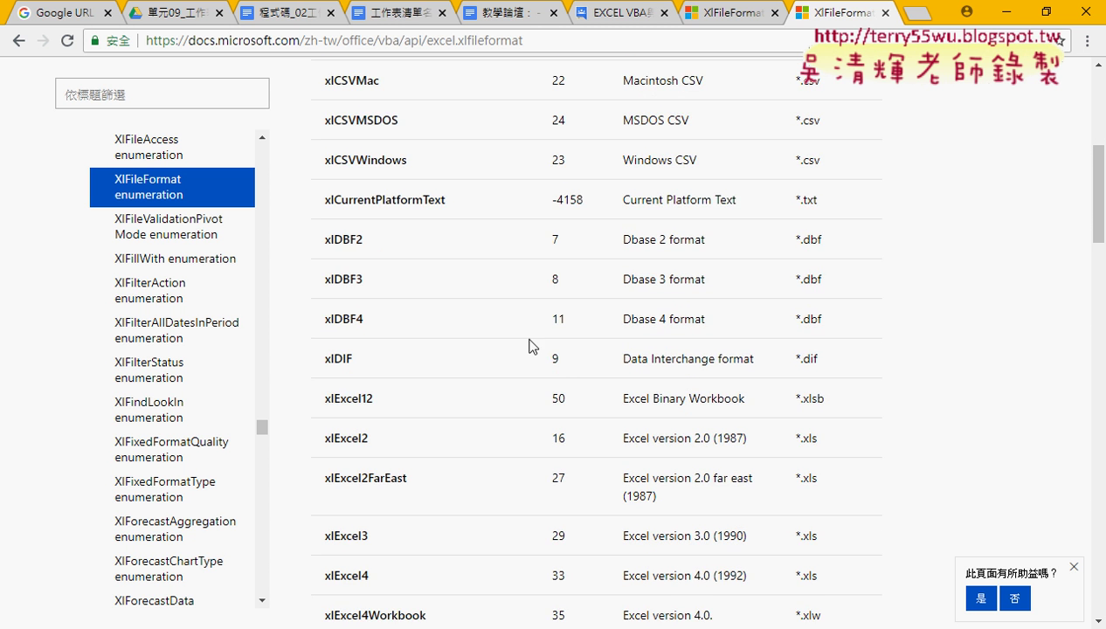
pyautogui.scroll(2, 525, 332)
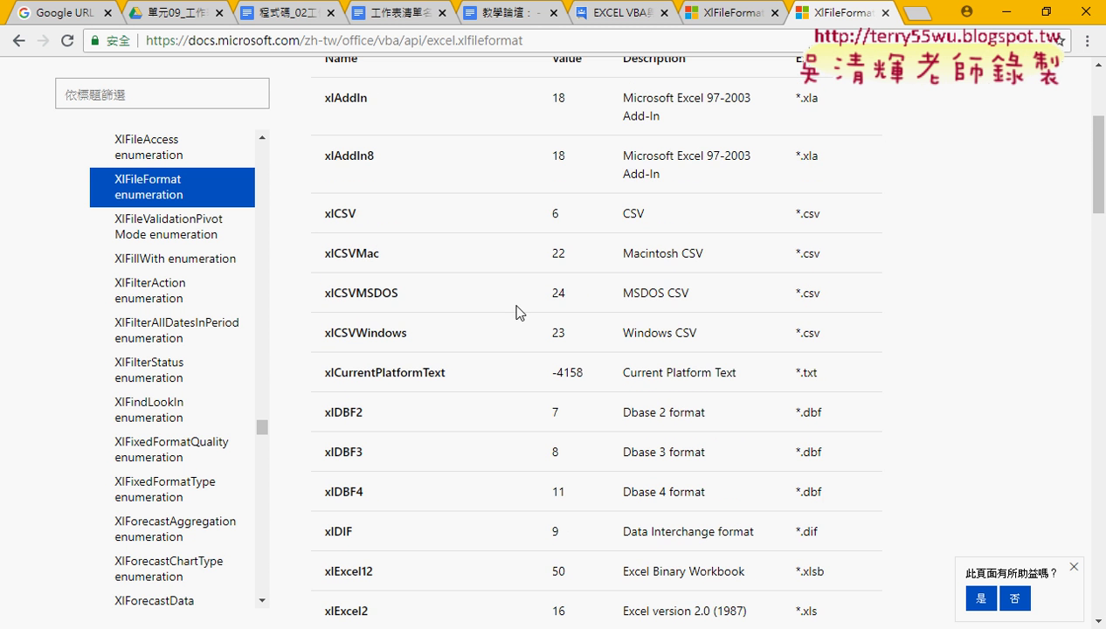
pyautogui.moveTo(358, 217); pyautogui.dragTo(320, 224)
pyautogui.rightClick(350, 213)
# Step: Copy xlCSV and append it after a comma as the SaveAs file format argument
pyautogui.click(372, 222)
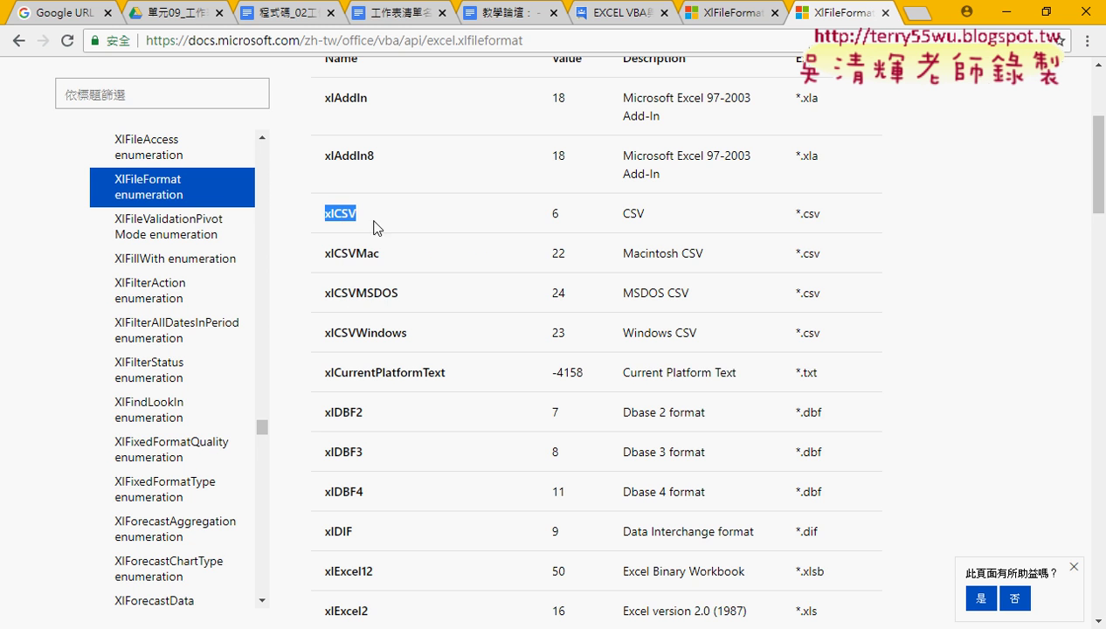
pyautogui.click(1008, 14)
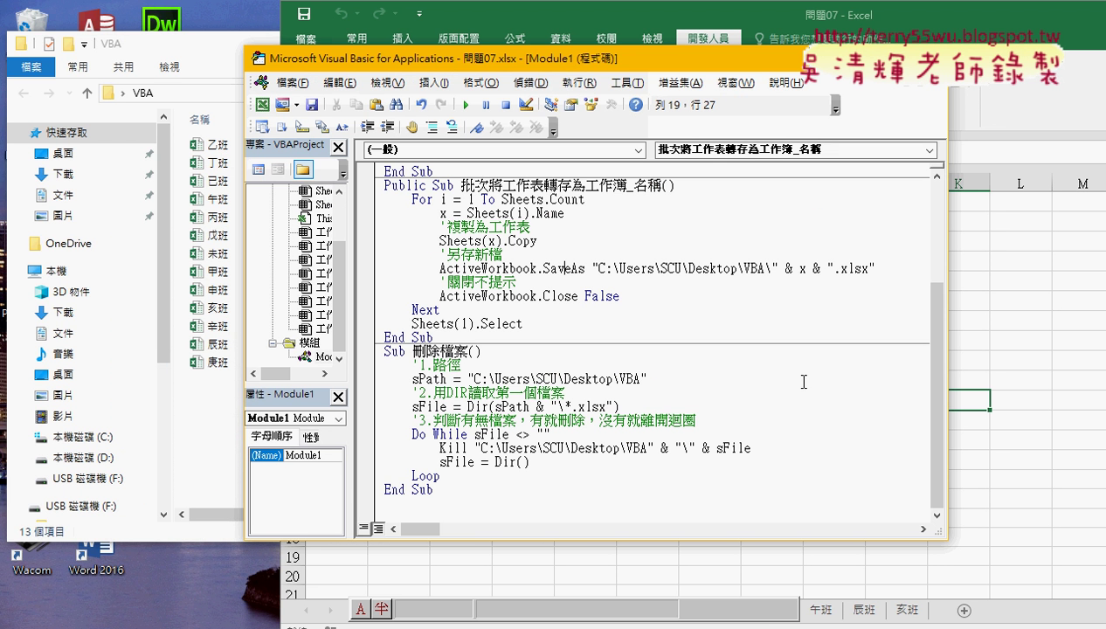
pyautogui.click(886, 268)
pyautogui.write(',')
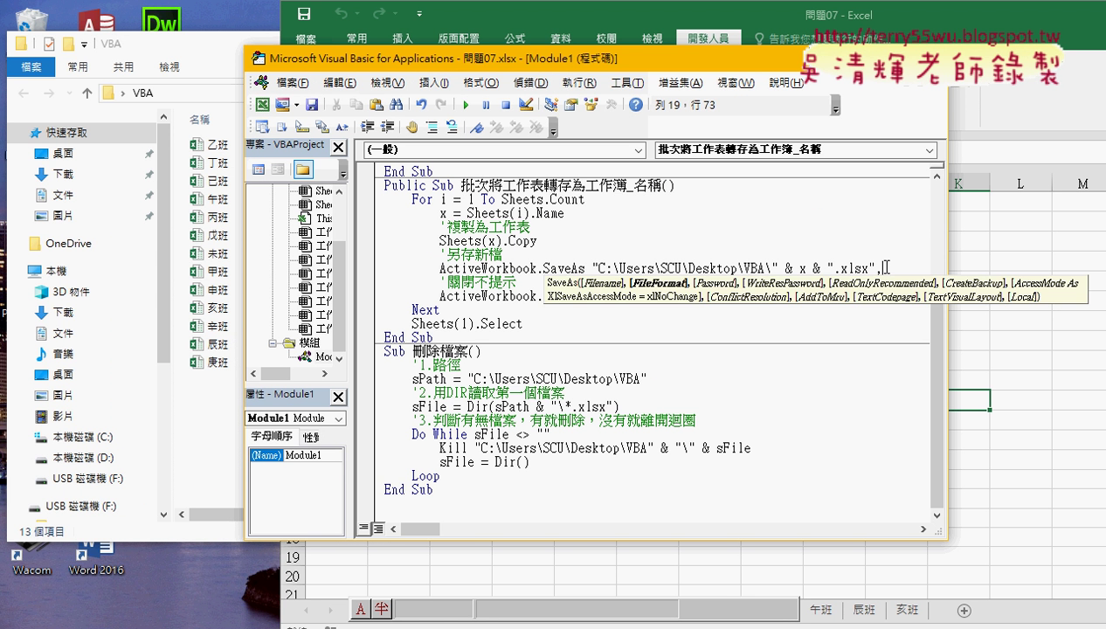
pyautogui.hotkey('ctrl', 'v')
pyautogui.click(864, 395)
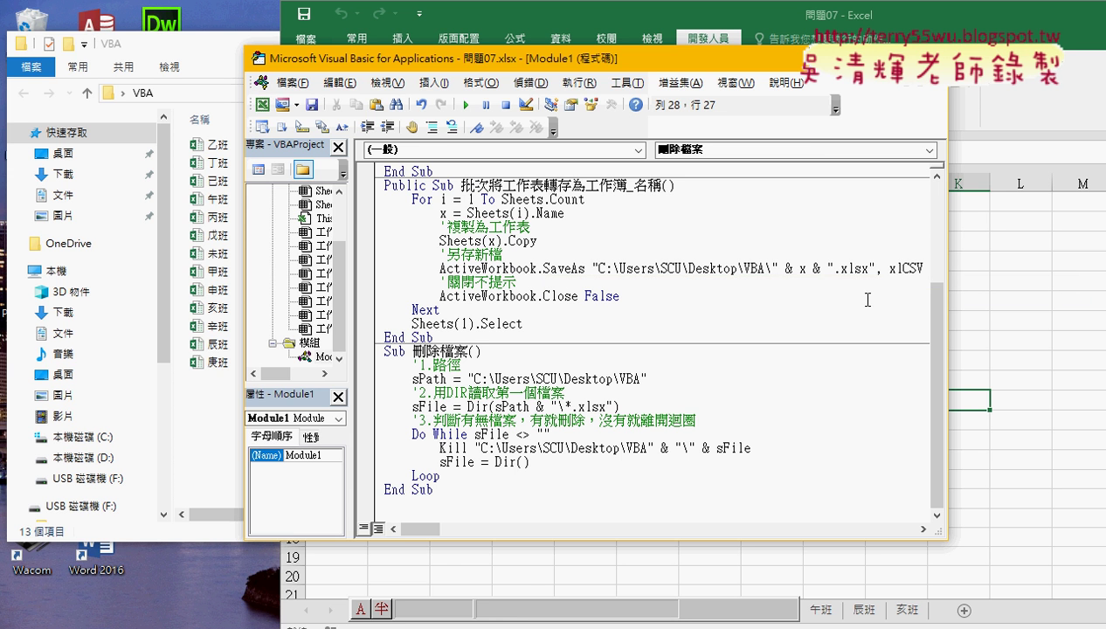
pyautogui.moveTo(212, 398); pyautogui.dragTo(239, 117)
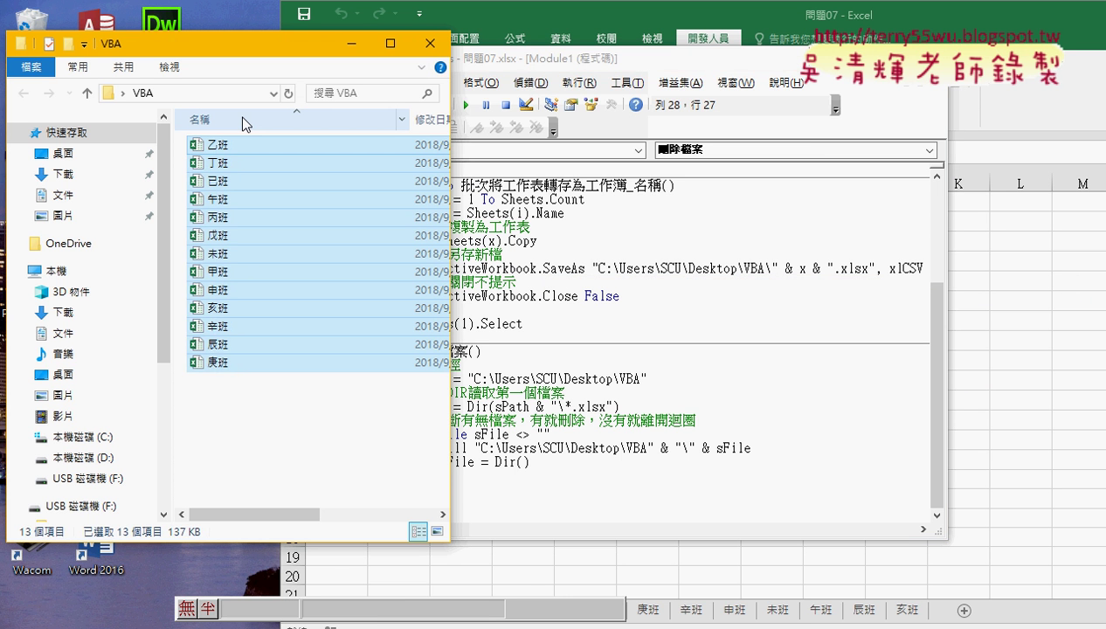
# Step: Delete the 13 files from the VBA folder and rerun the export macro
pyautogui.press('Delete')
pyautogui.click(559, 268)
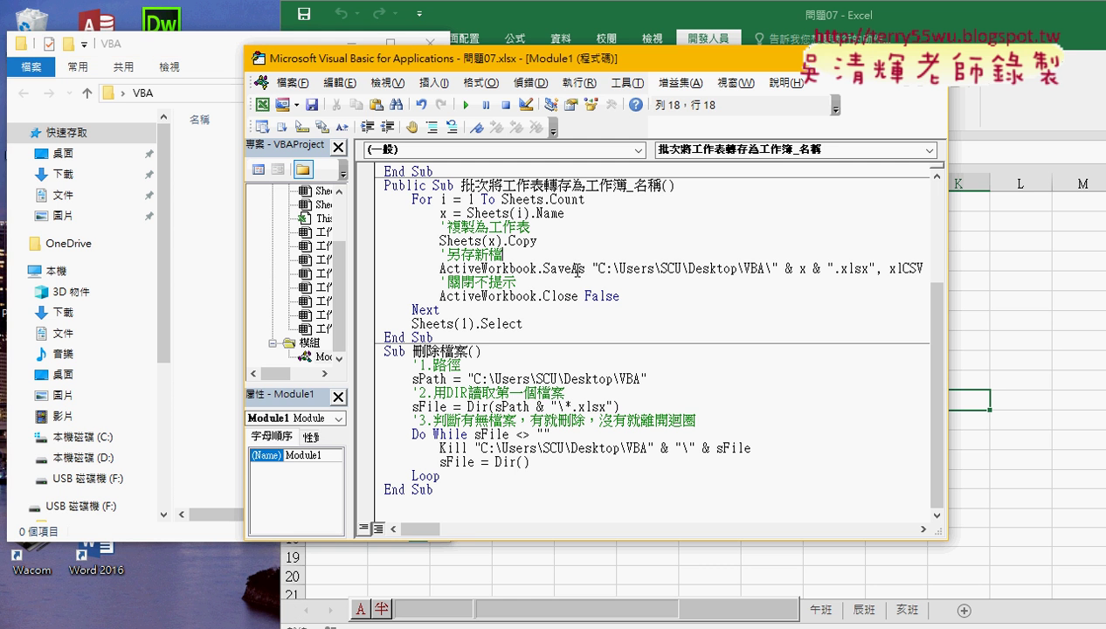
pyautogui.moveTo(563, 268)
pyautogui.mouseDown()
pyautogui.moveTo(592, 268)
pyautogui.moveTo(543, 268)
pyautogui.mouseUp()
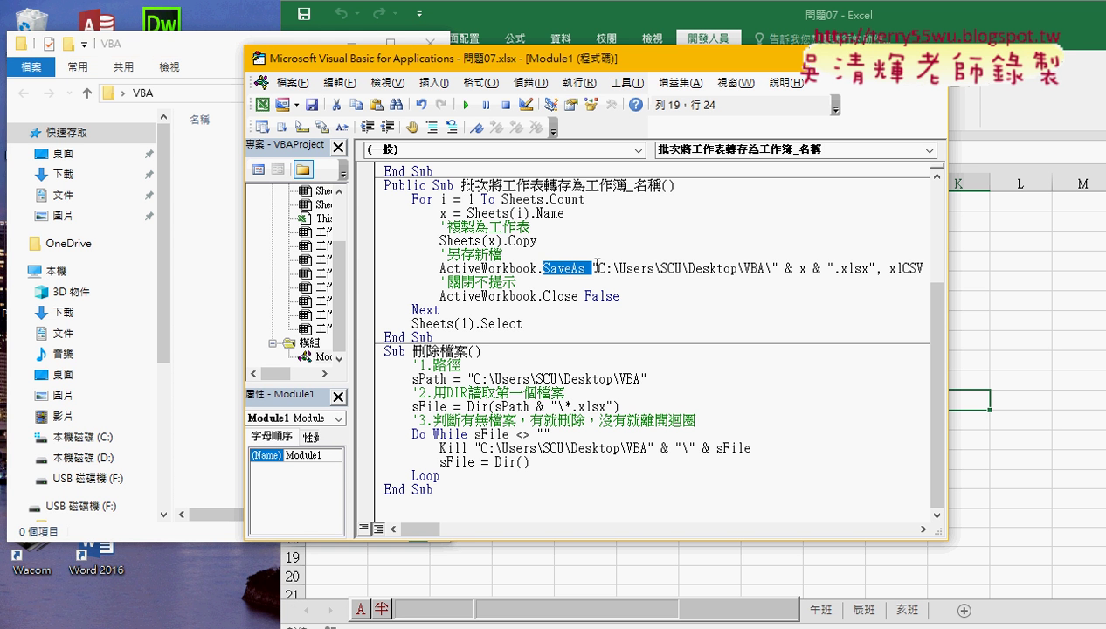
pyautogui.click(672, 281)
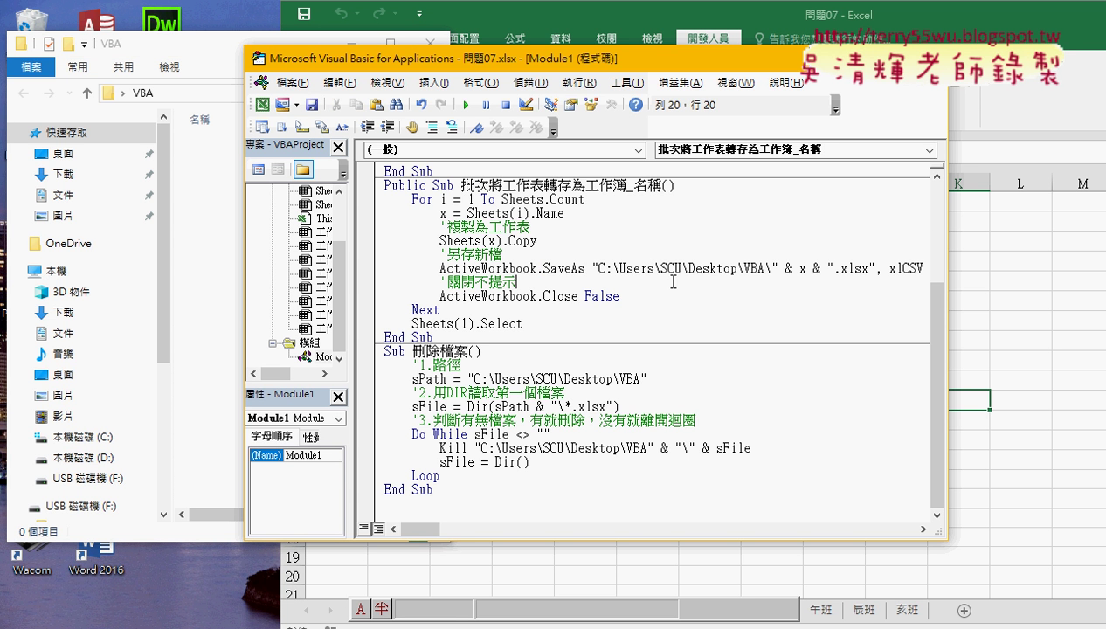
pyautogui.click(465, 105)
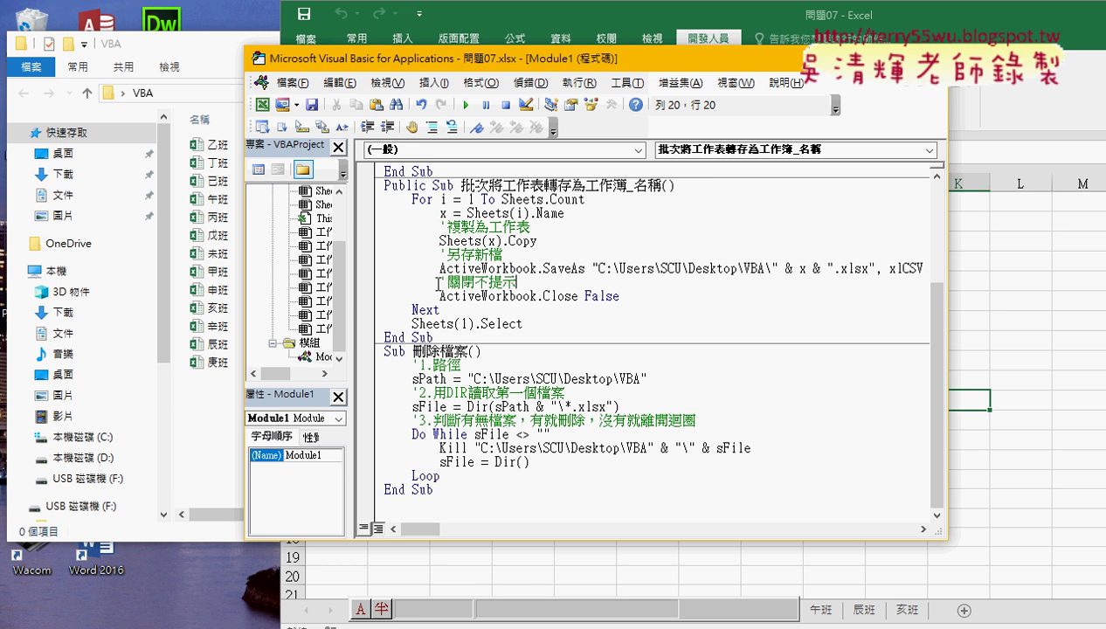
# Step: Widen the VBA folder window to inspect the regenerated files' details
pyautogui.click(208, 414)
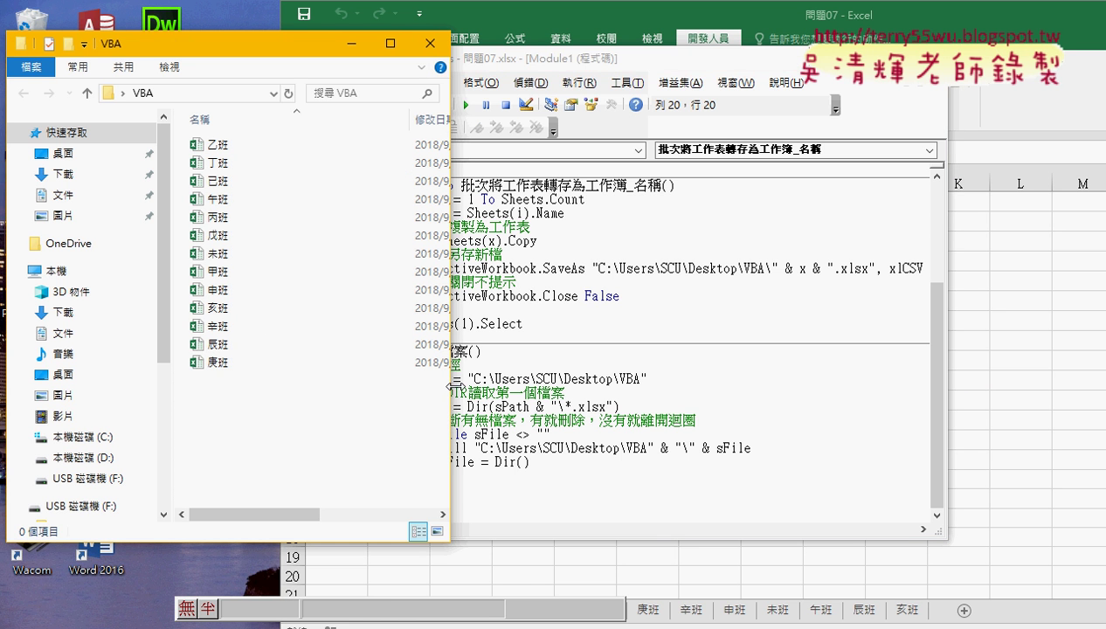
pyautogui.moveTo(450, 386)
pyautogui.mouseDown()
pyautogui.moveTo(794, 380)
pyautogui.moveTo(530, 380)
pyautogui.mouseUp()
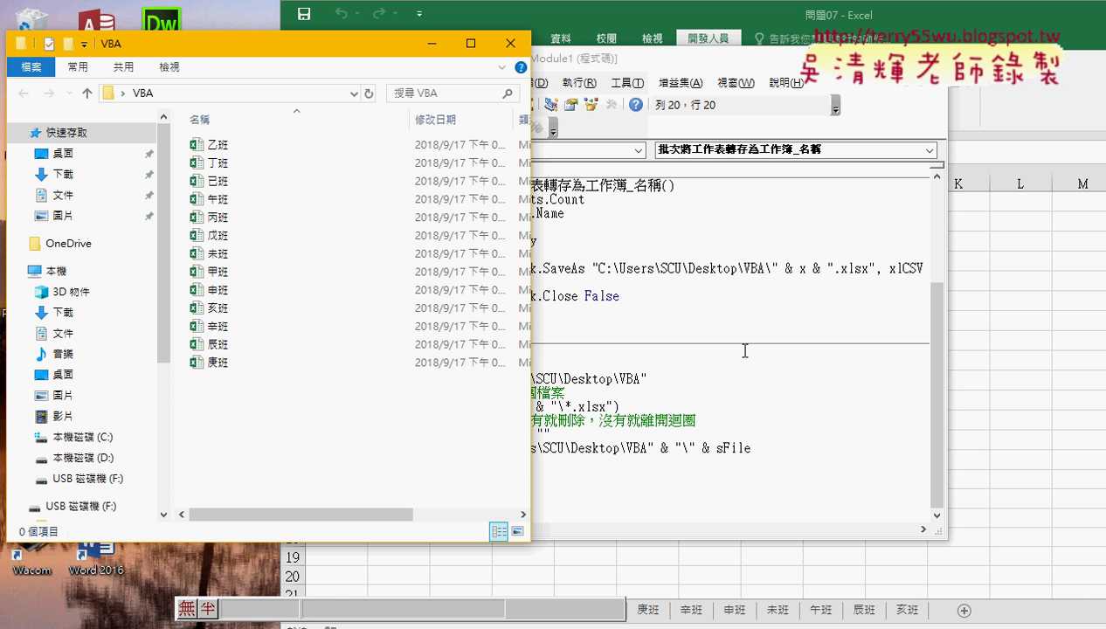
pyautogui.moveTo(840, 267); pyautogui.dragTo(870, 268)
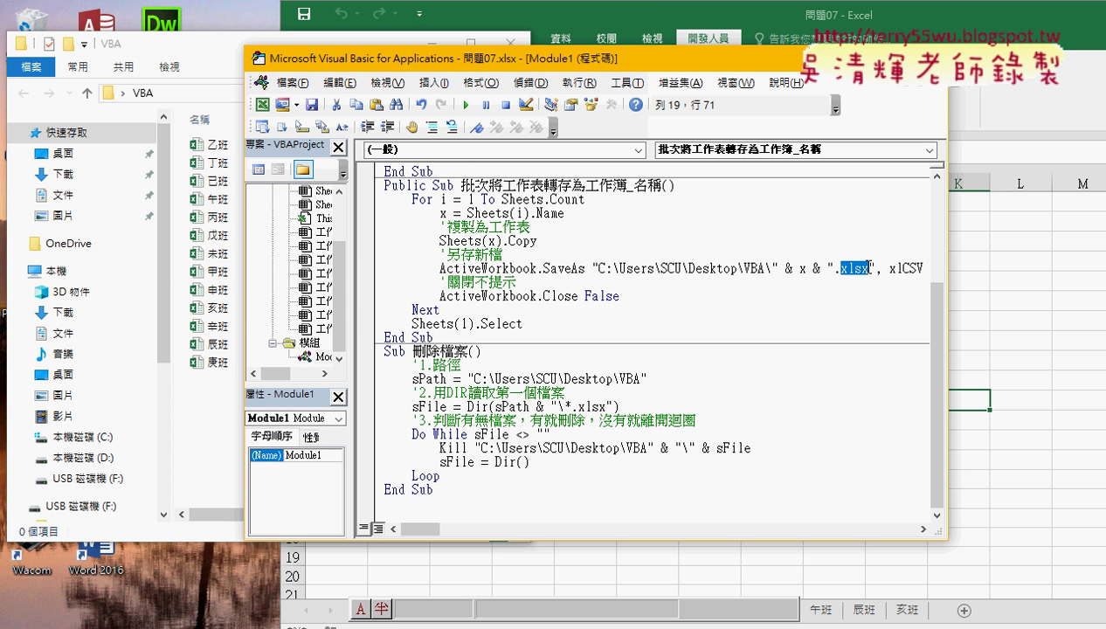
# Step: Replace xlsx with csv in the SaveAs file name and delete the 13 old files
pyautogui.write('cs')
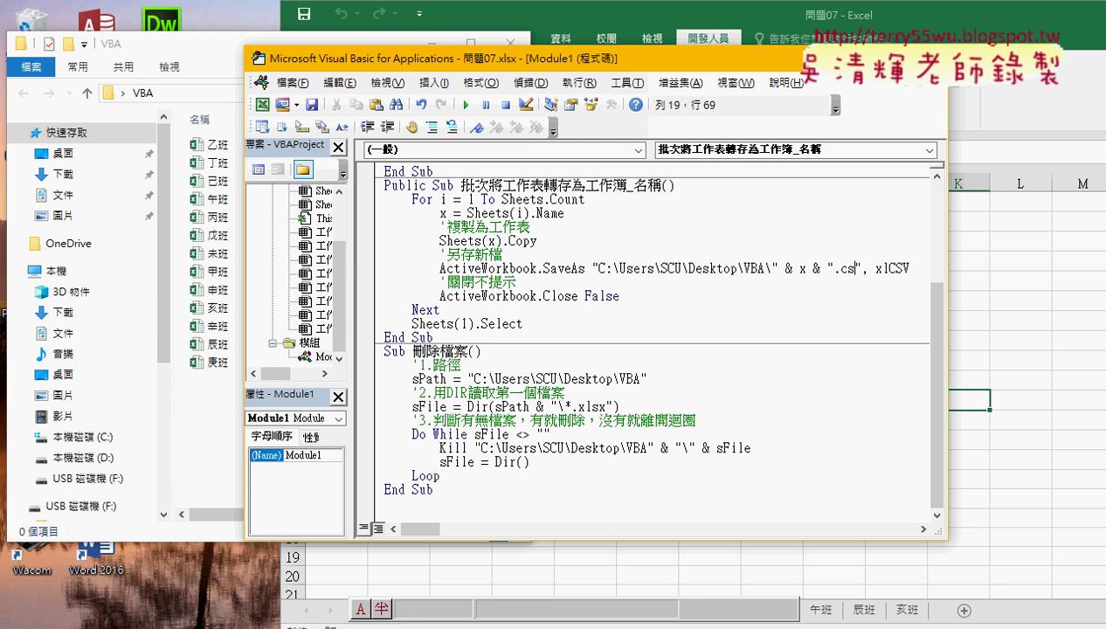
pyautogui.write('v')
pyautogui.moveTo(209, 412); pyautogui.dragTo(232, 101)
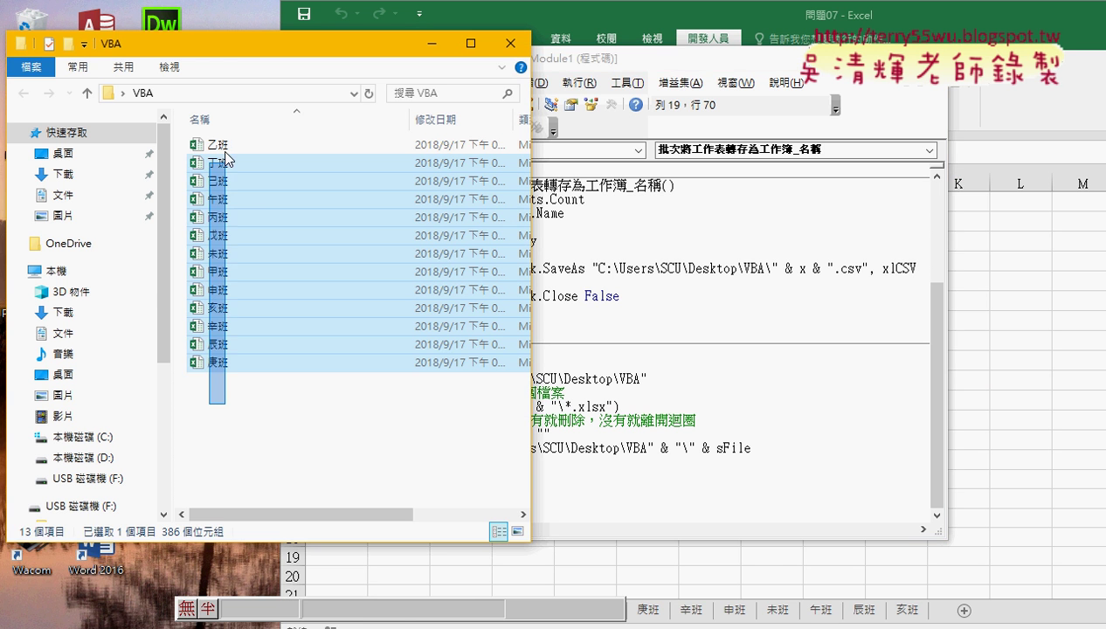
pyautogui.press('Delete')
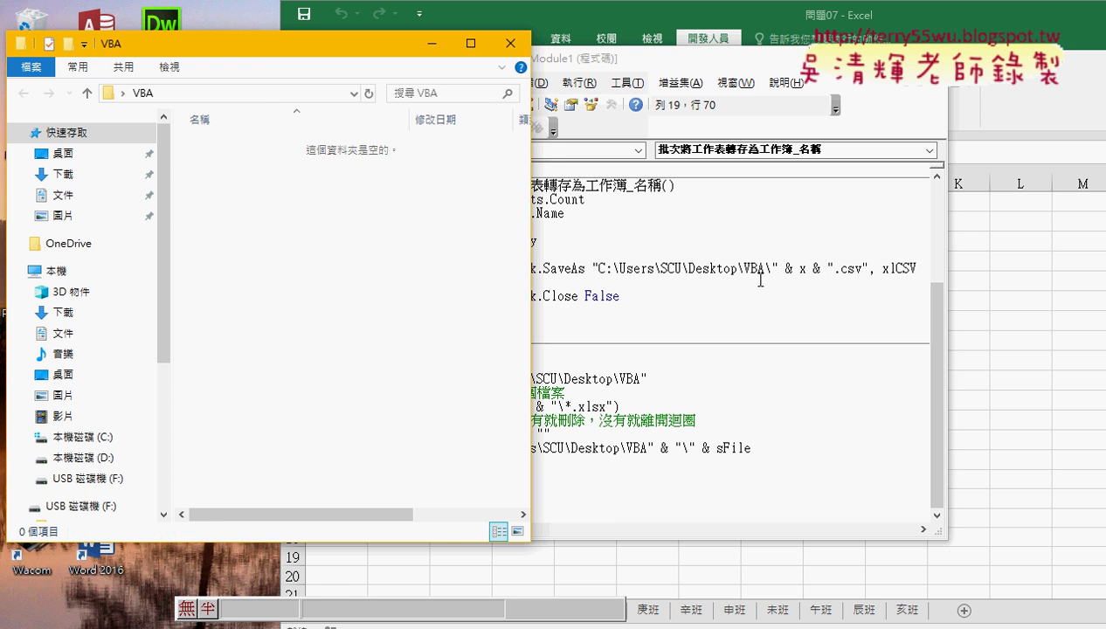
pyautogui.click(752, 276)
pyautogui.moveTo(862, 270); pyautogui.dragTo(833, 270)
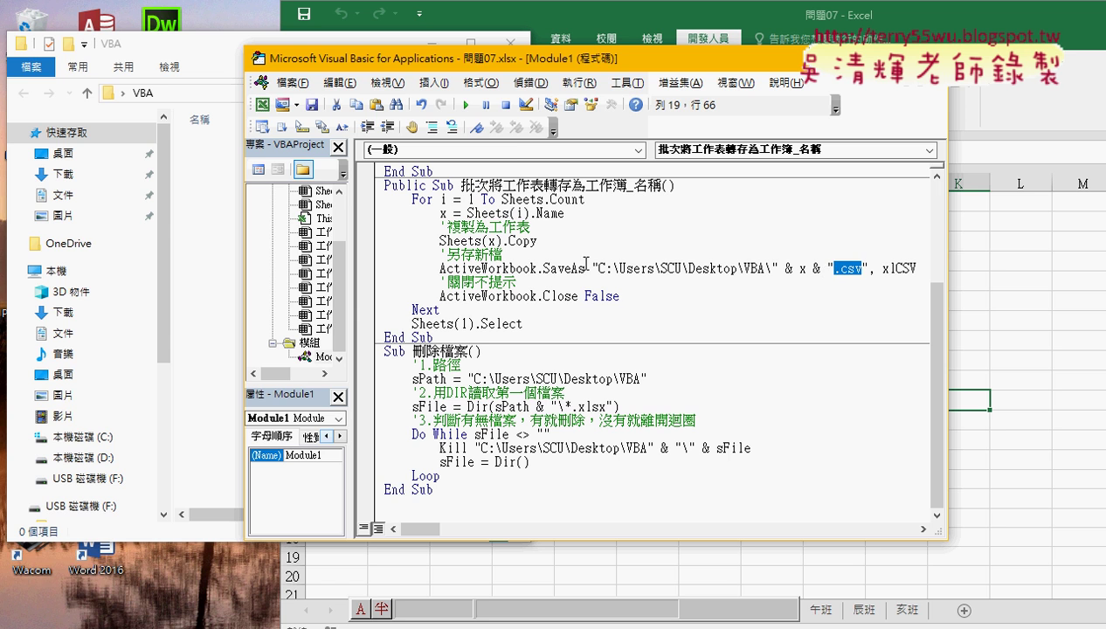
# Step: Rerun the export macro and compare the 13 new files with the .csv/xlCSV SaveAs line
pyautogui.click(573, 268)
pyautogui.click(475, 106)
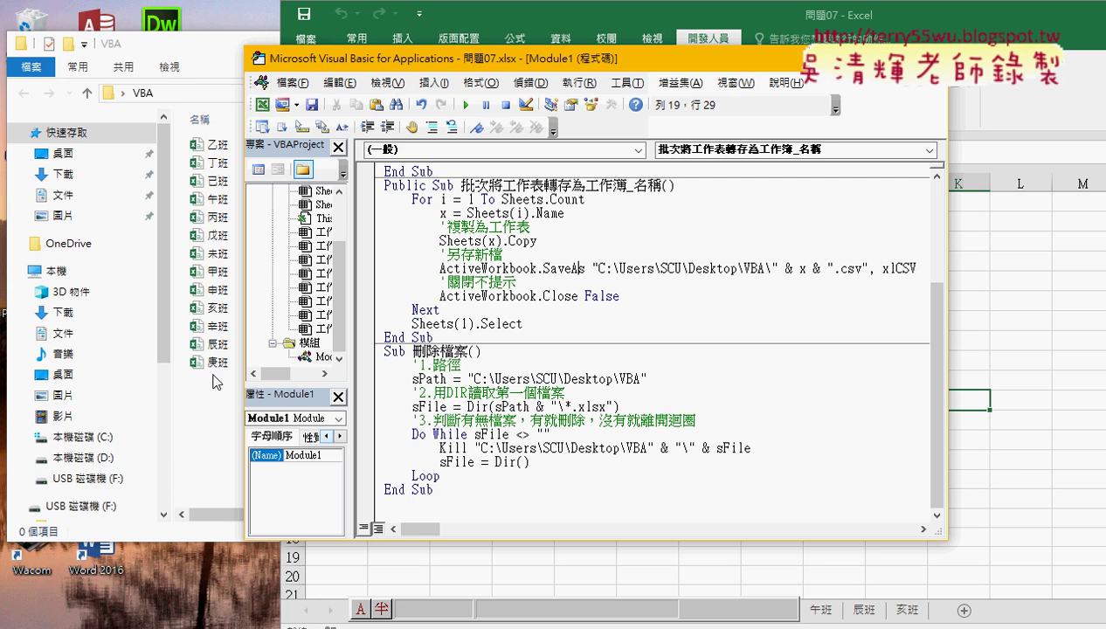
pyautogui.click(212, 395)
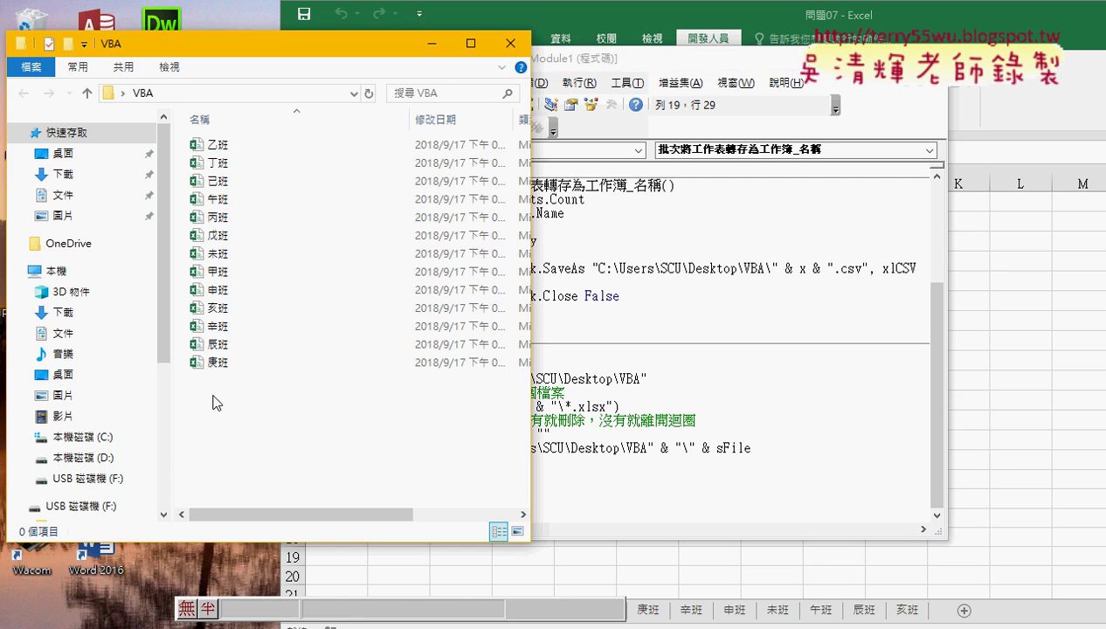
pyautogui.moveTo(530, 329)
pyautogui.mouseDown()
pyautogui.moveTo(839, 327)
pyautogui.moveTo(437, 321)
pyautogui.mouseUp()
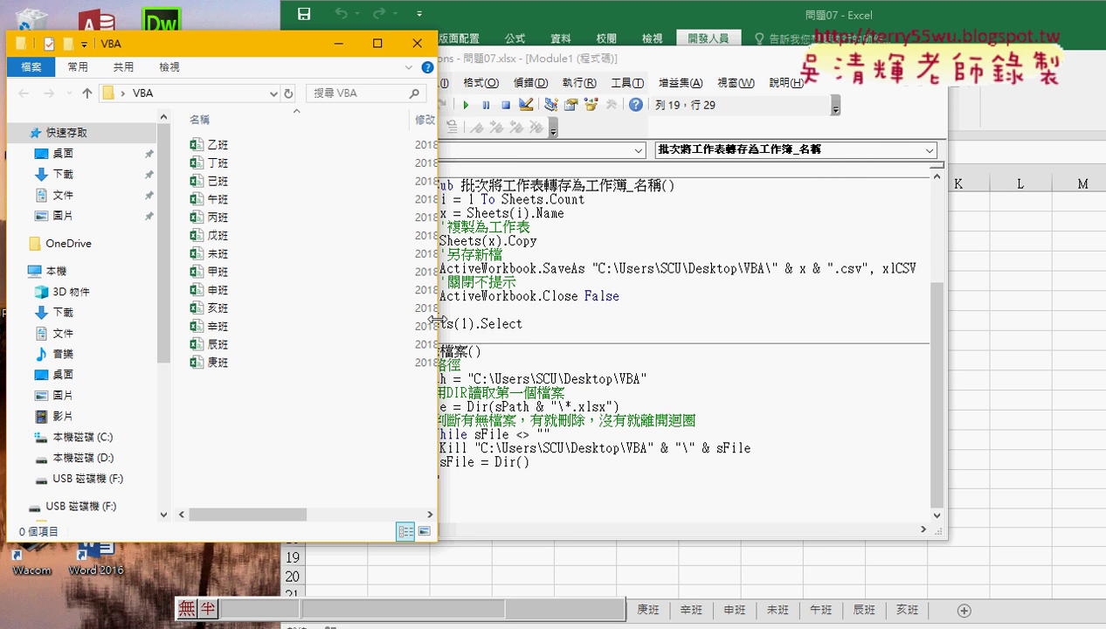
pyautogui.click(656, 269)
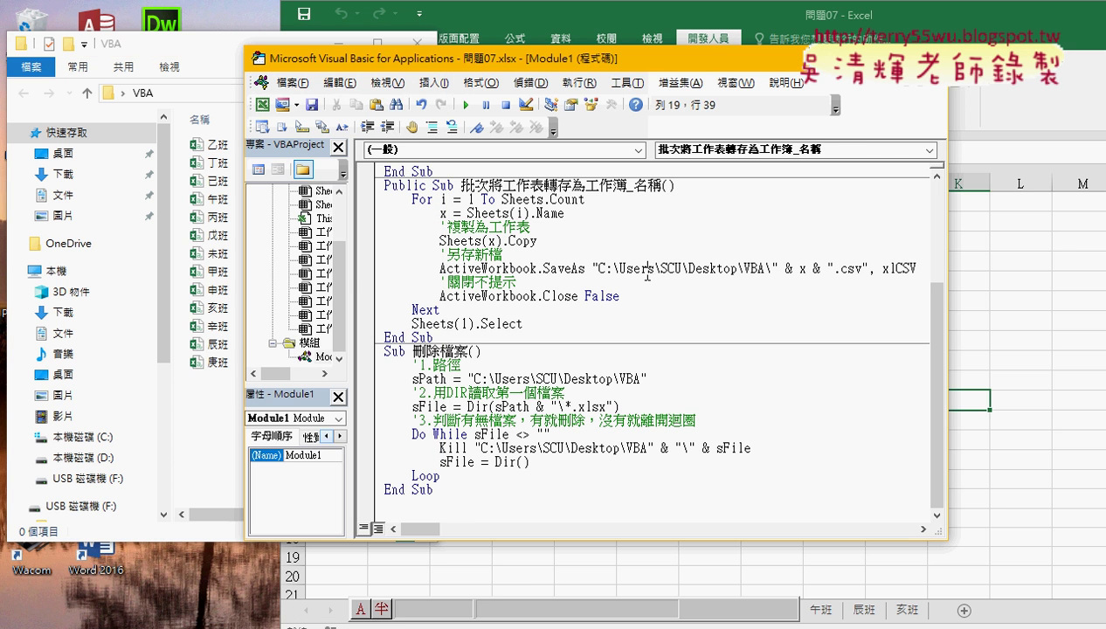
pyautogui.moveTo(949, 292); pyautogui.dragTo(1095, 291)
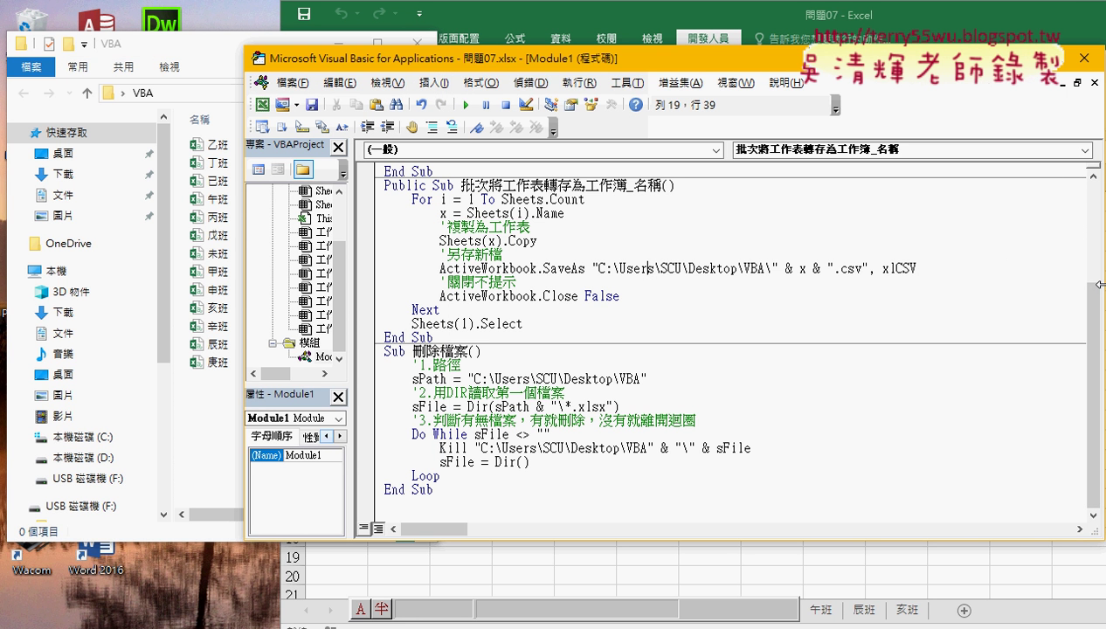
pyautogui.moveTo(917, 269); pyautogui.dragTo(827, 272)
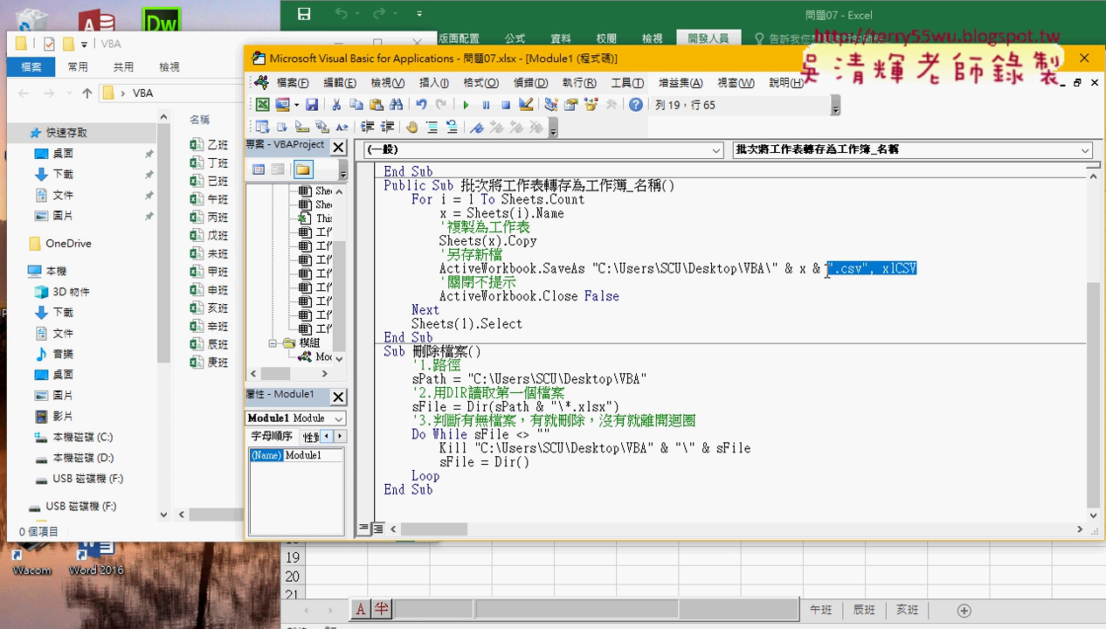
pyautogui.click(214, 144)
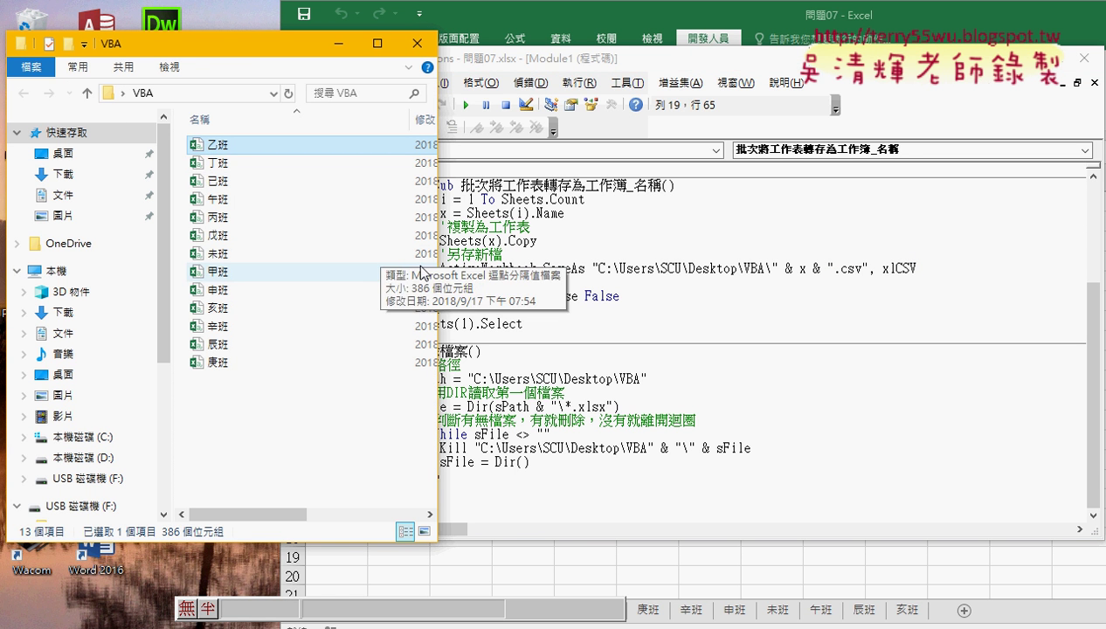
# Step: Narrow the Name column and widen Type so each file shows its CSV type and 1 KB size
pyautogui.moveTo(409, 119); pyautogui.dragTo(256, 120)
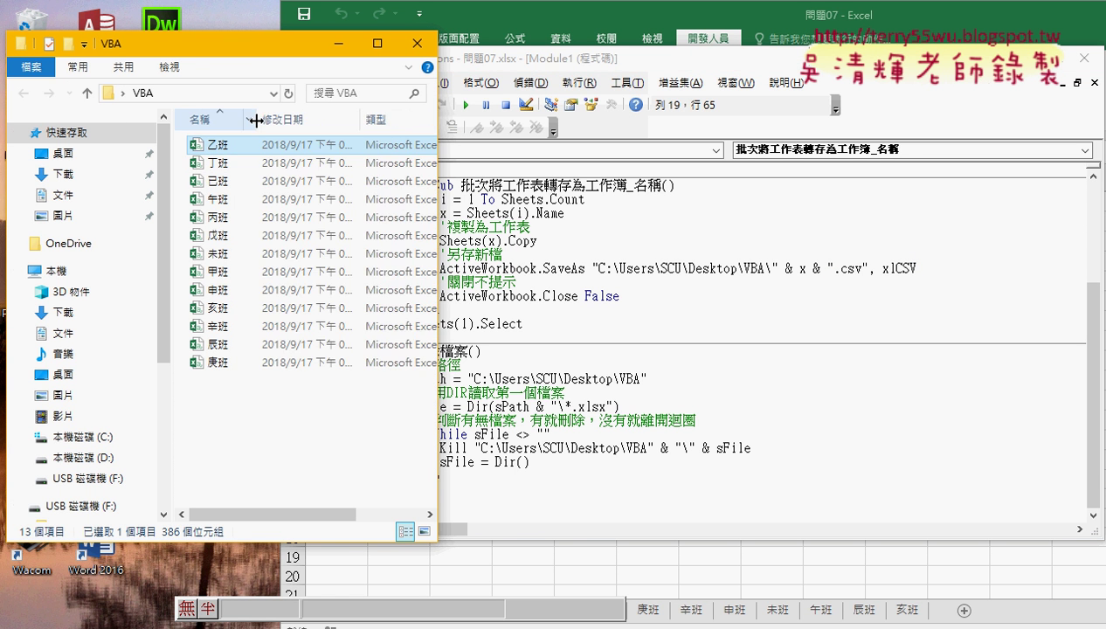
pyautogui.moveTo(436, 210); pyautogui.dragTo(680, 210)
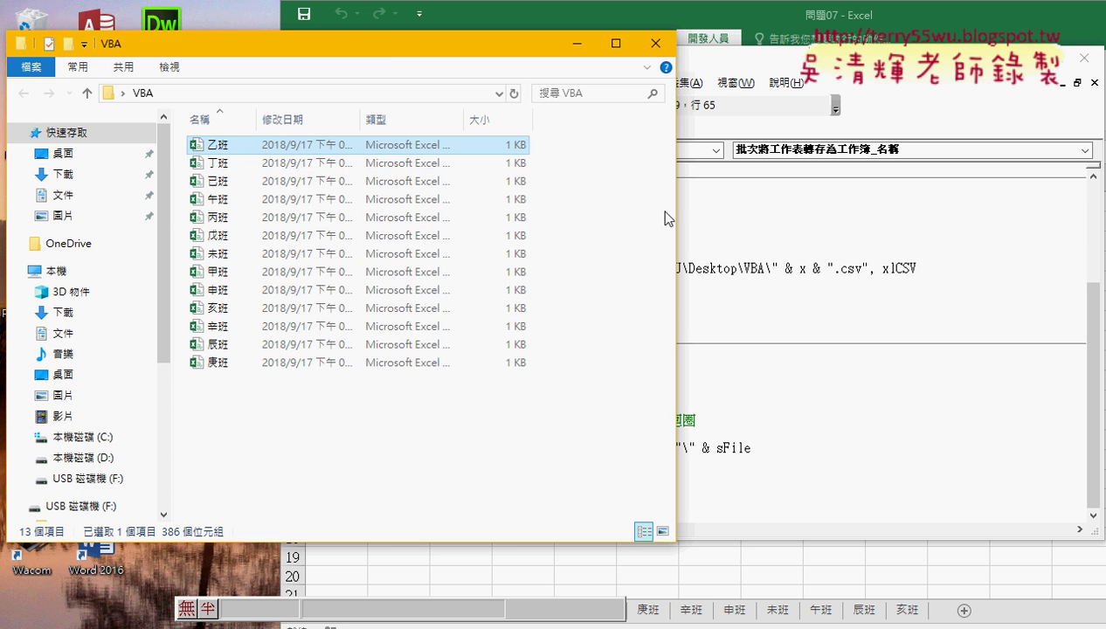
pyautogui.moveTo(464, 118)
pyautogui.mouseDown()
pyautogui.moveTo(585, 116)
pyautogui.moveTo(542, 116)
pyautogui.mouseUp()
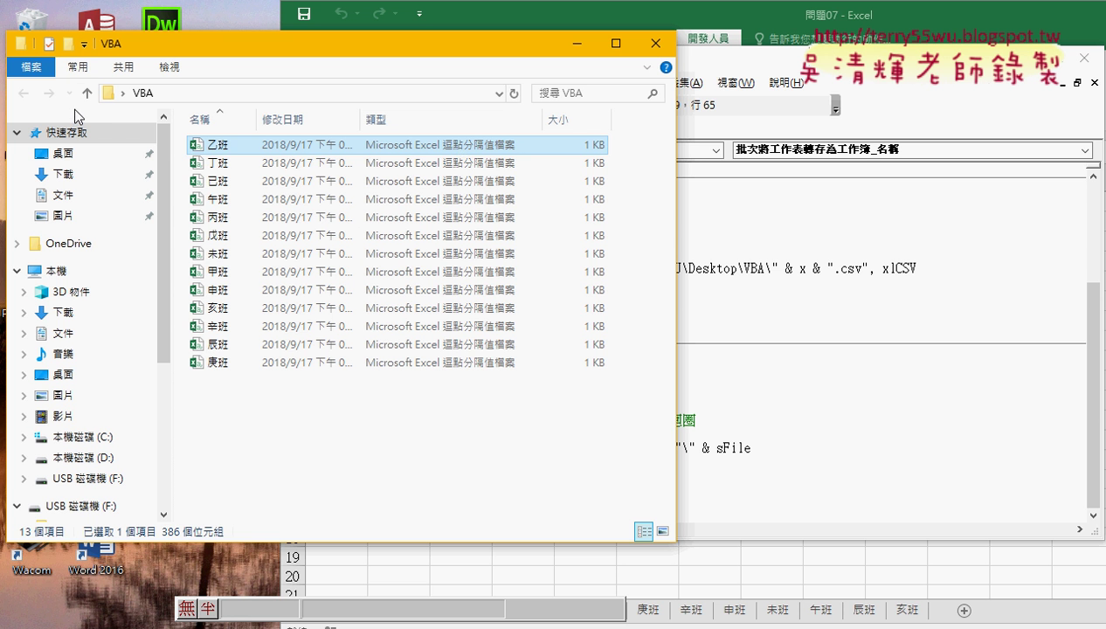
pyautogui.click(78, 69)
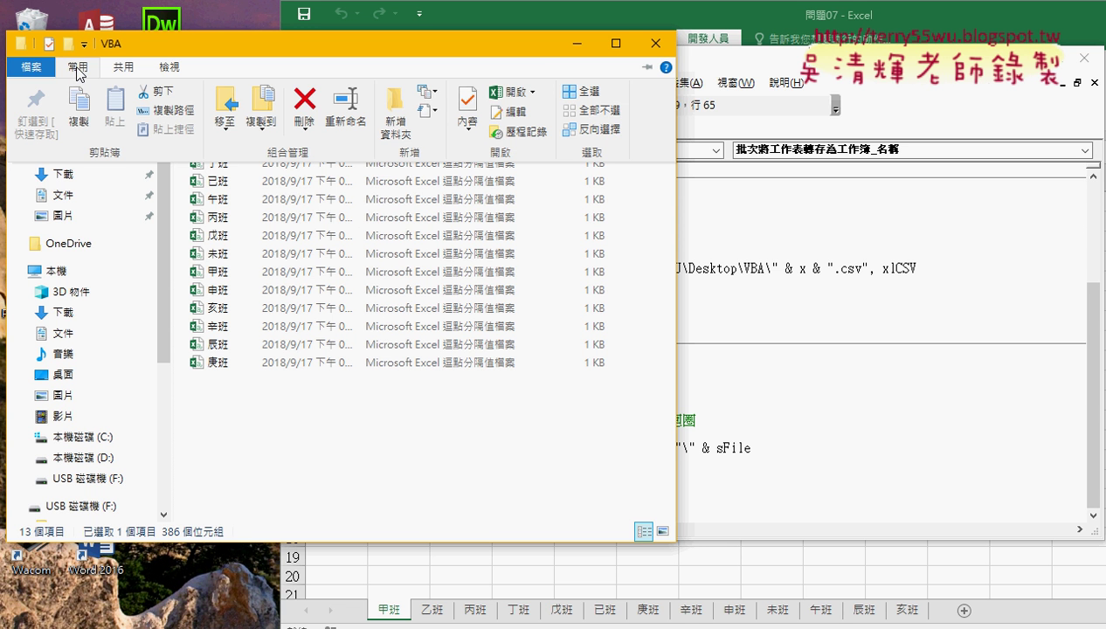
# Step: Uncheck 'Hide extensions for known file types' in Folder Options and apply it
pyautogui.click(37, 68)
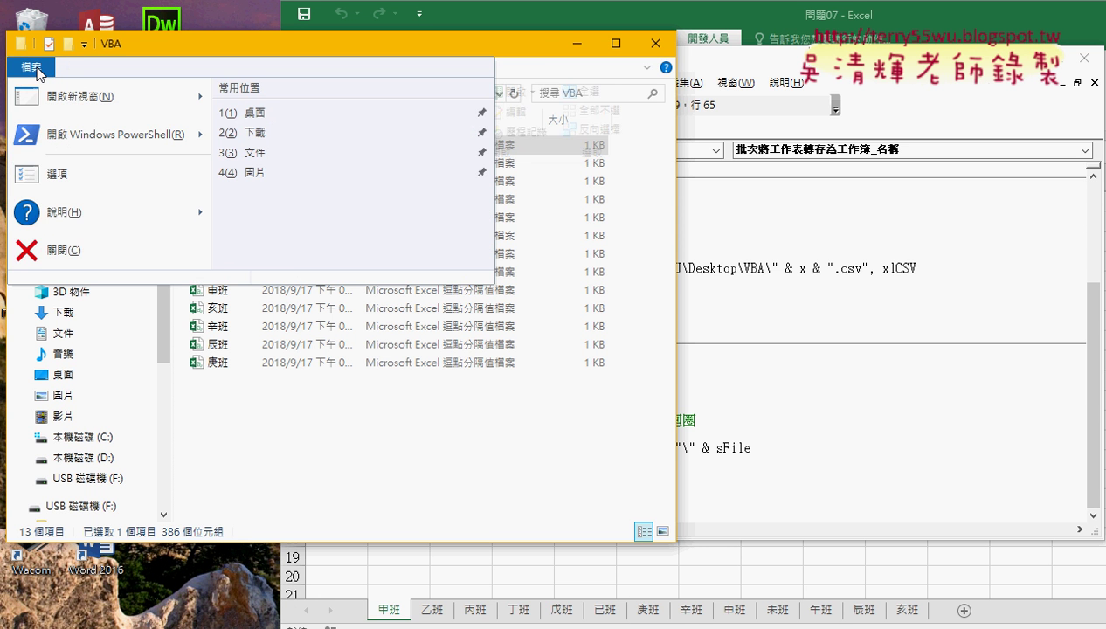
pyautogui.click(70, 175)
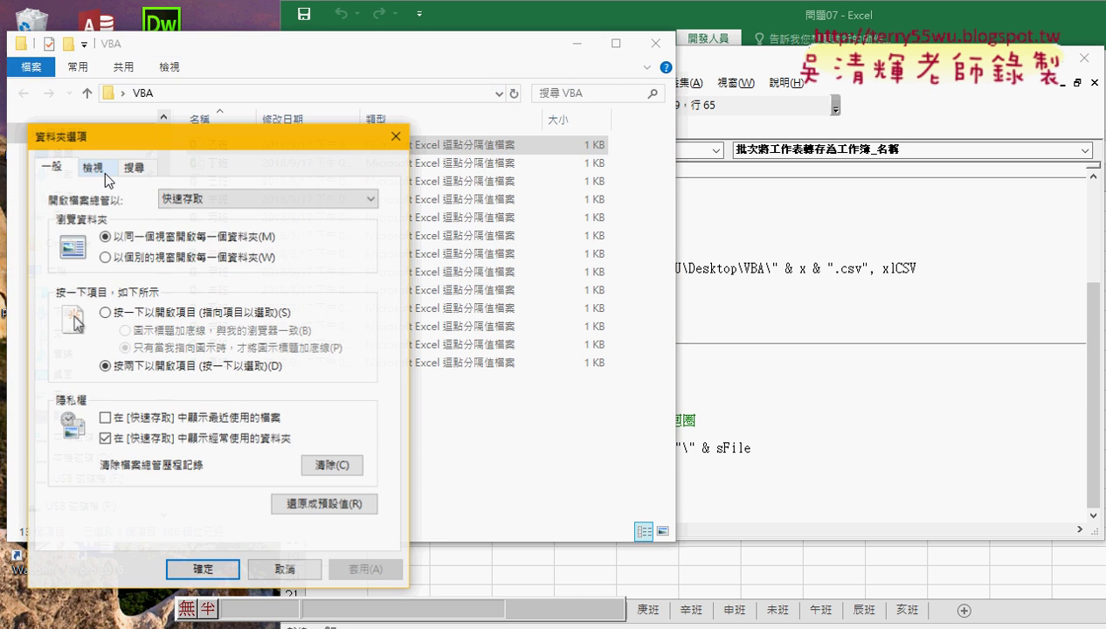
pyautogui.click(116, 172)
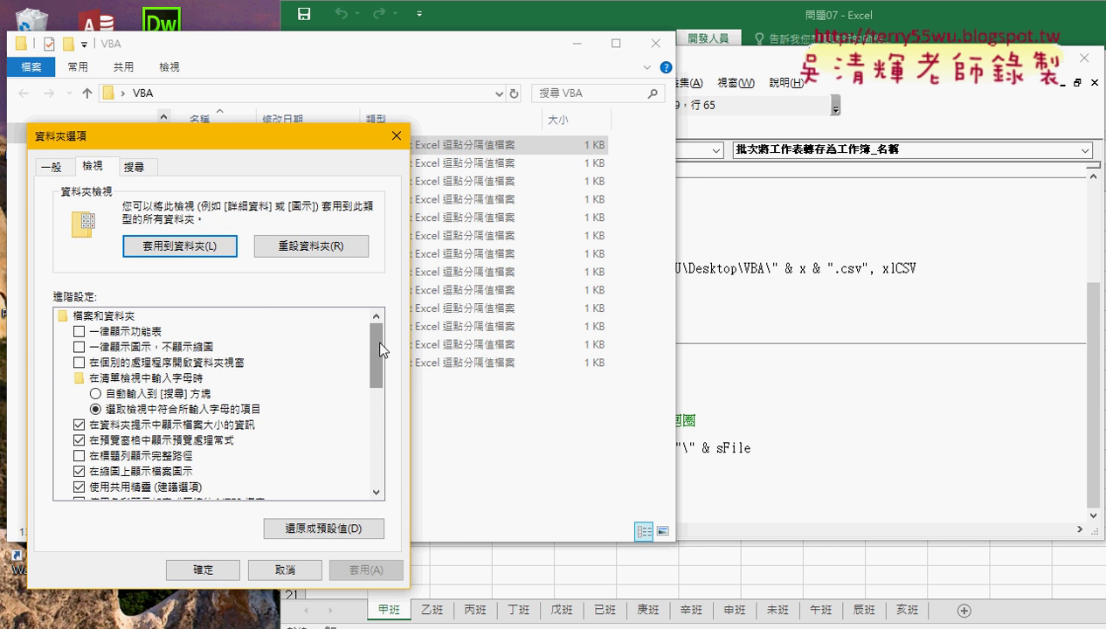
pyautogui.moveTo(377, 350); pyautogui.dragTo(379, 450)
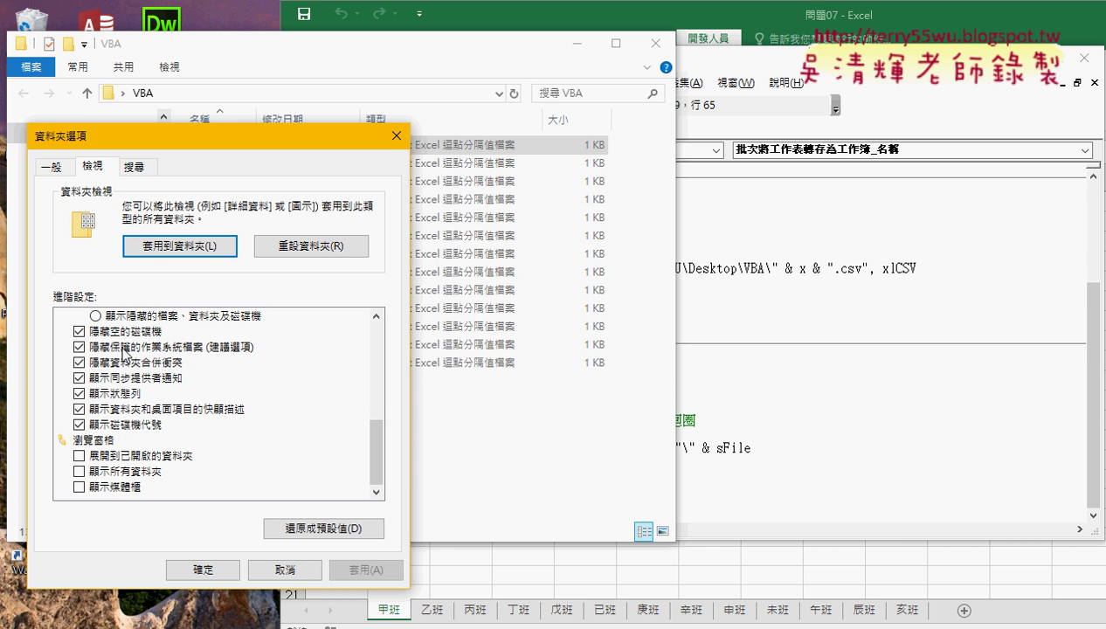
pyautogui.scroll(1, 375, 441)
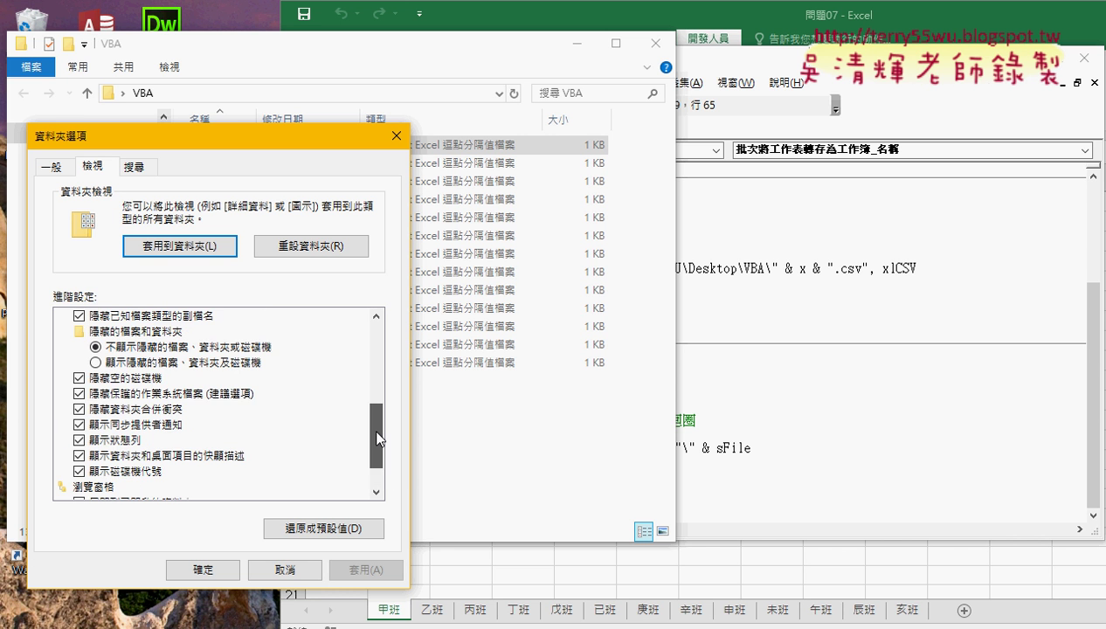
pyautogui.click(172, 317)
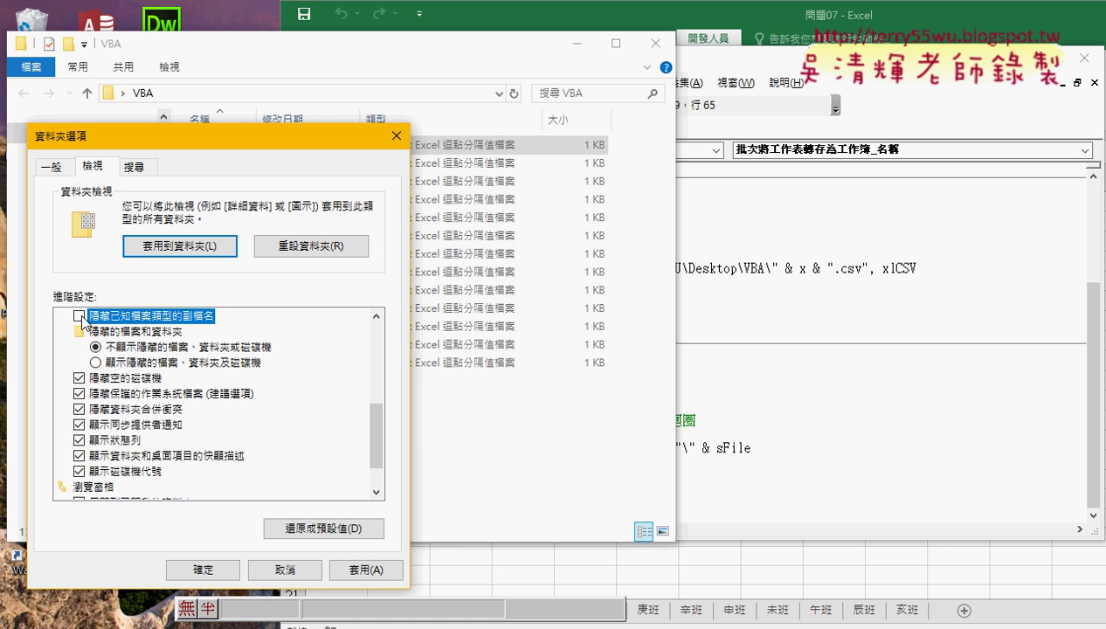
pyautogui.click(358, 570)
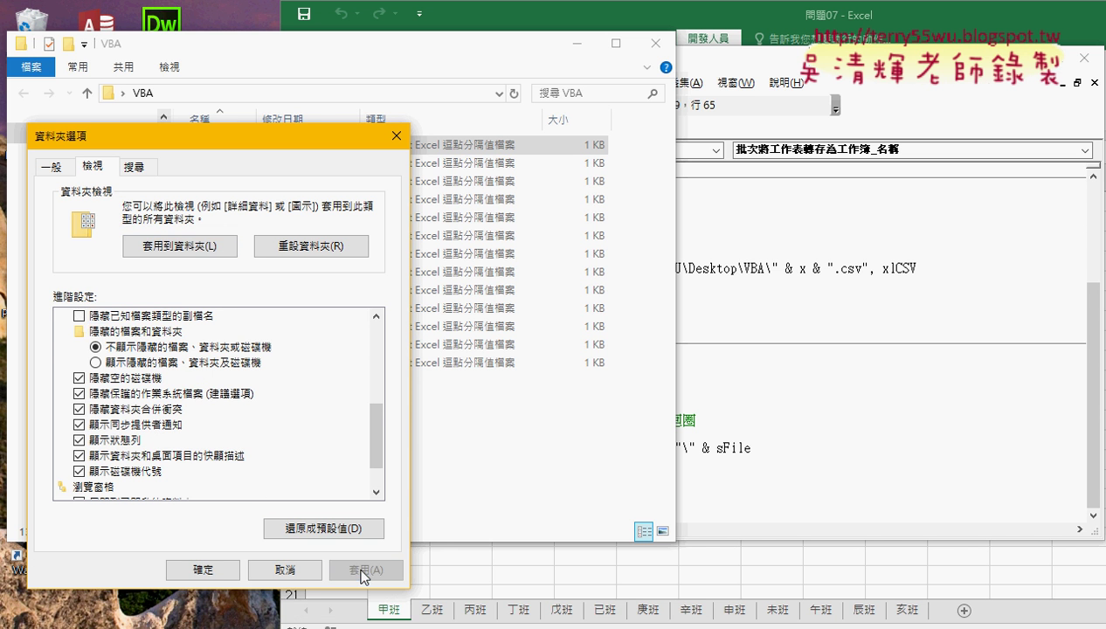
pyautogui.click(202, 570)
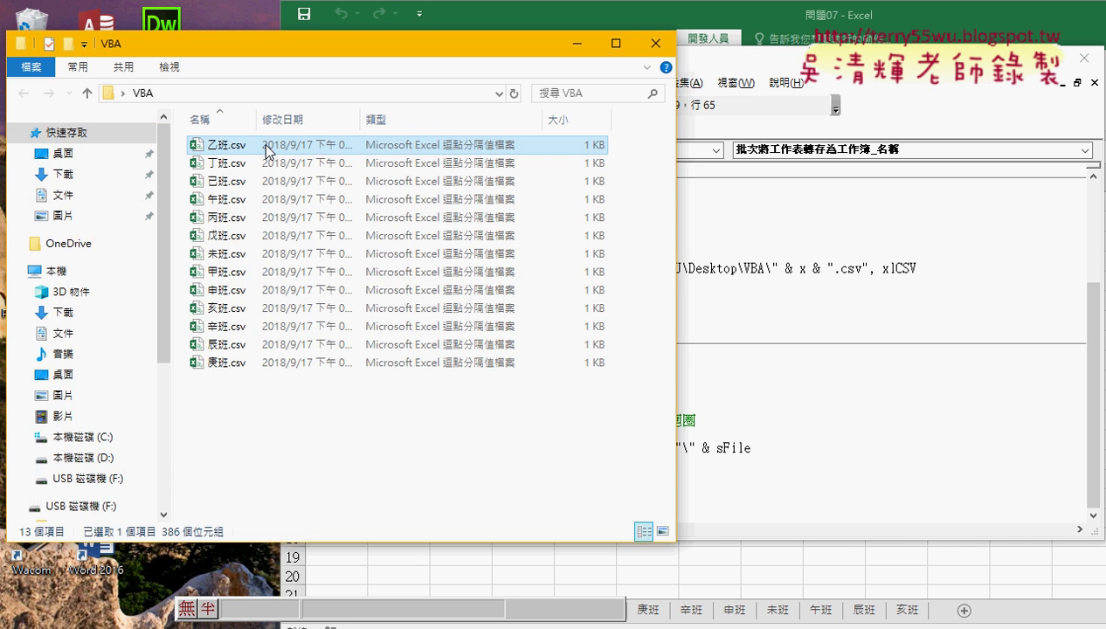
# Step: Widen the Name column, recheck the View settings without changes, and return to the macro code
pyautogui.doubleClick(257, 119)
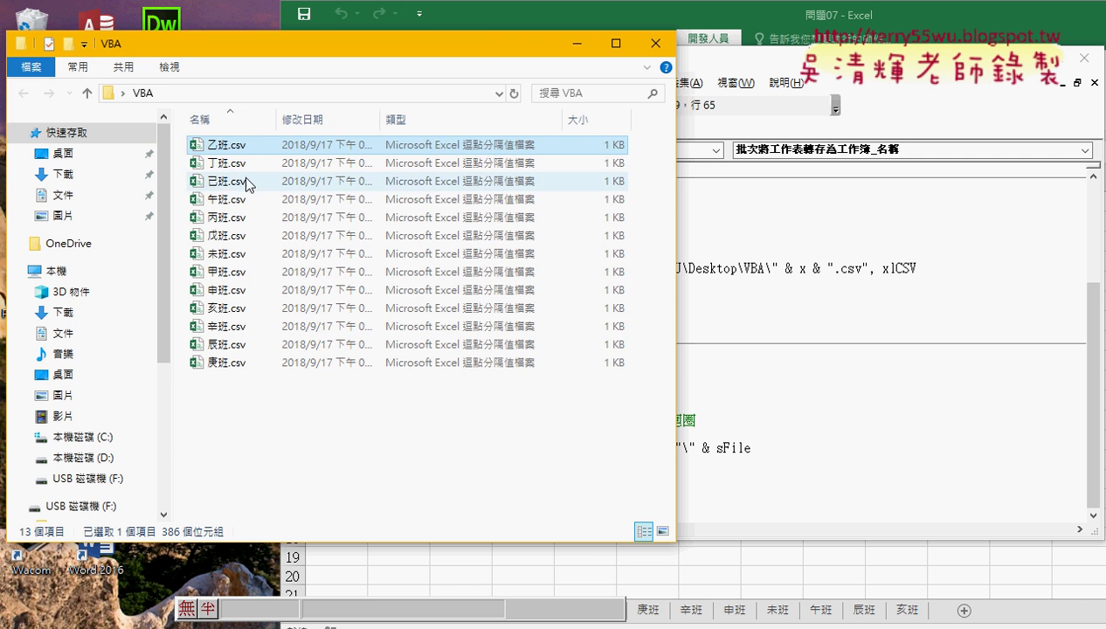
pyautogui.click(35, 67)
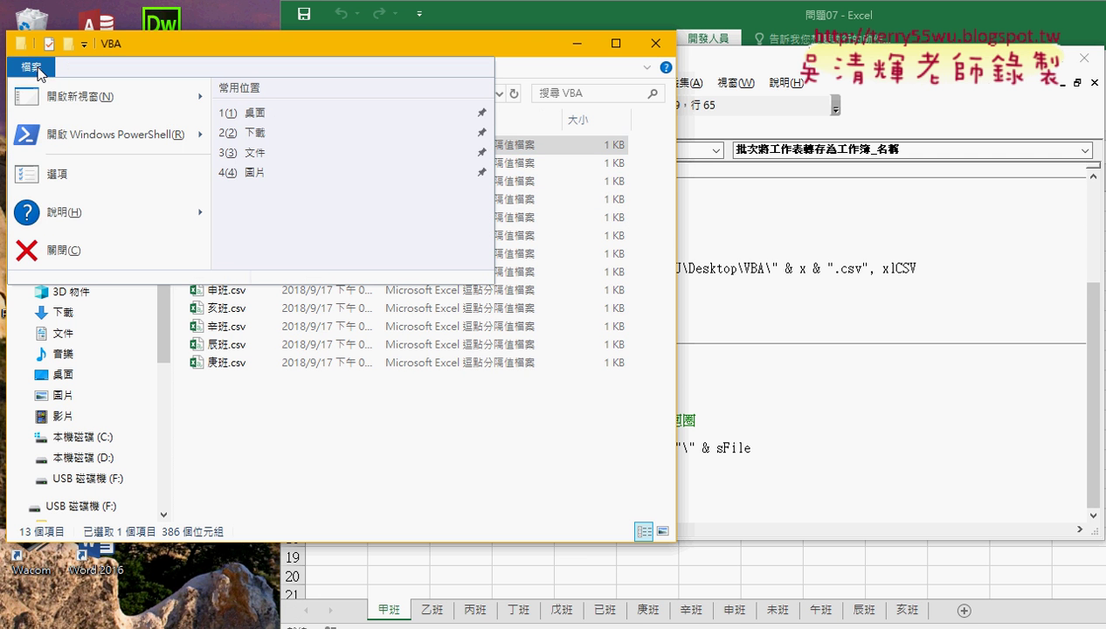
pyautogui.click(74, 179)
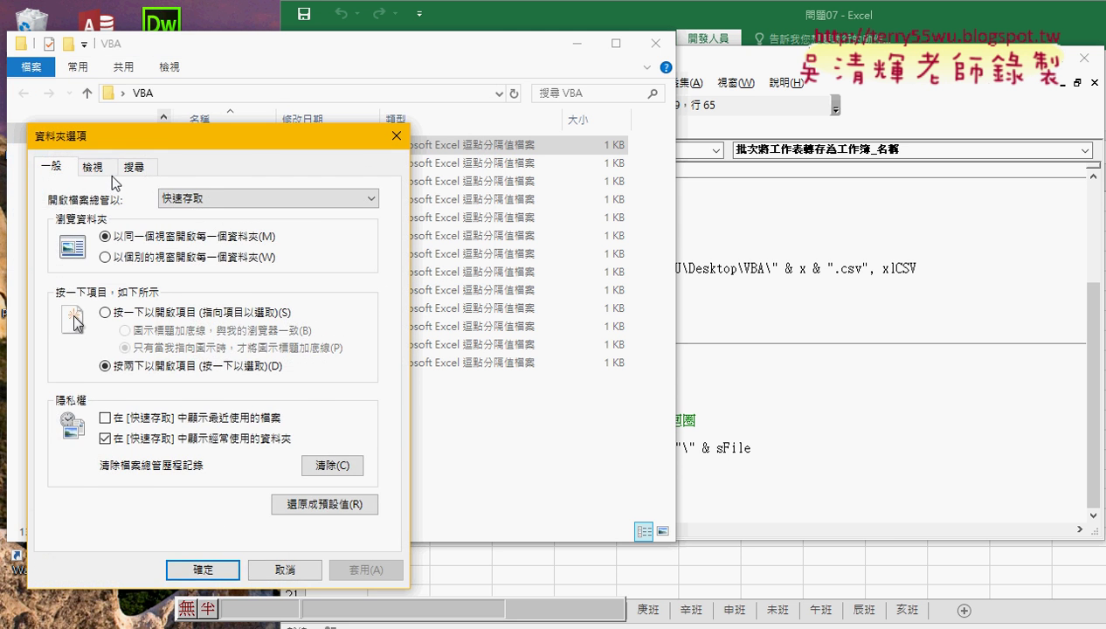
pyautogui.click(103, 170)
pyautogui.moveTo(375, 353)
pyautogui.mouseDown()
pyautogui.moveTo(376, 489)
pyautogui.moveTo(375, 428)
pyautogui.mouseUp()
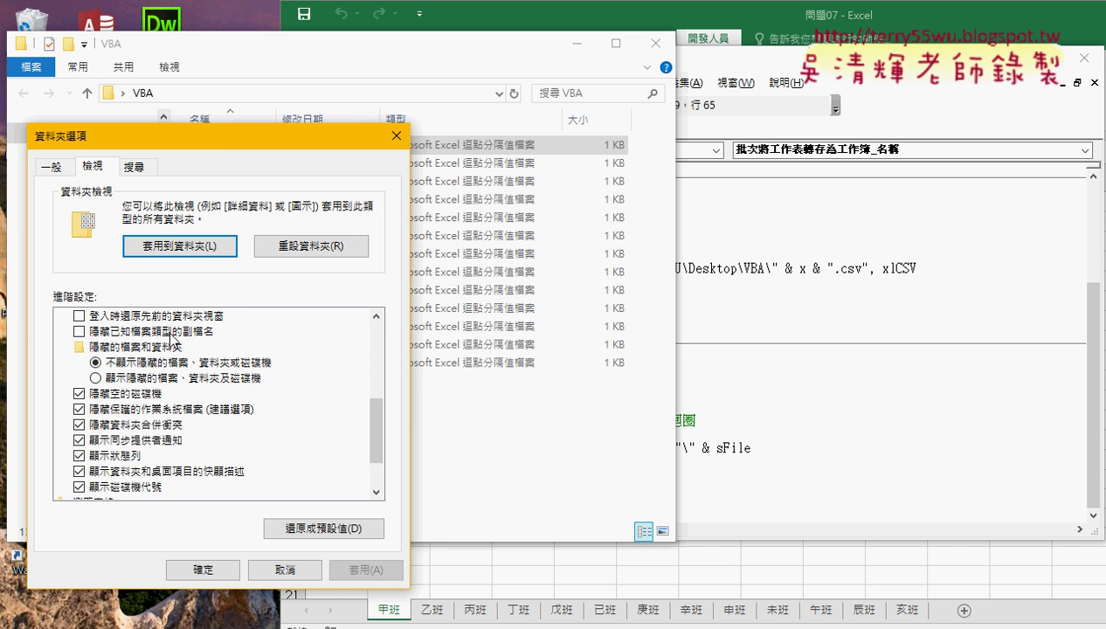
pyautogui.click(393, 135)
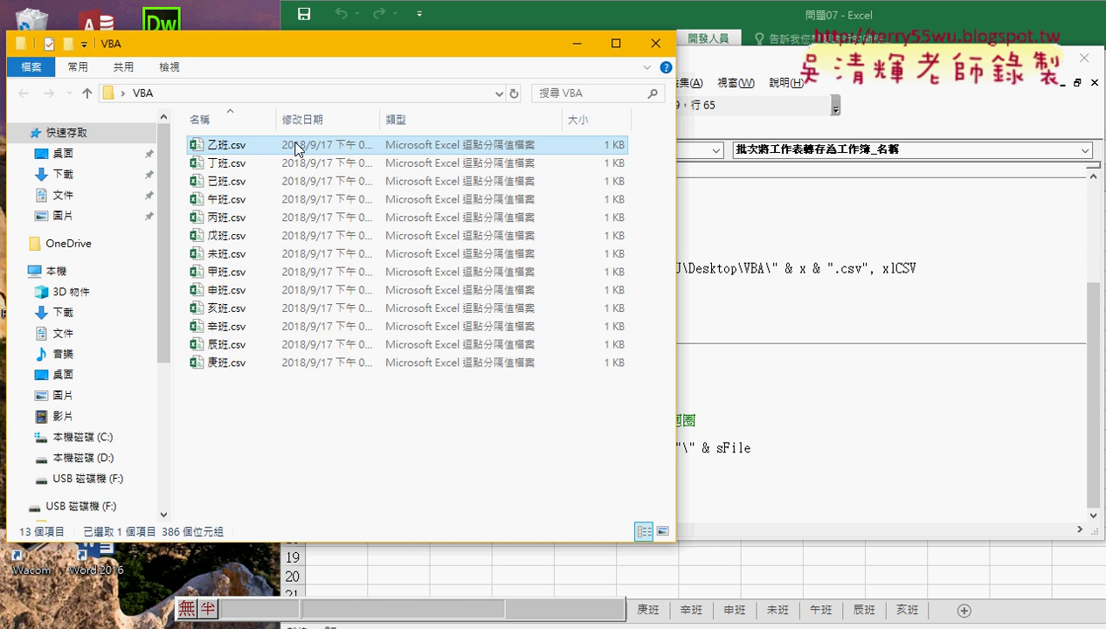
pyautogui.click(968, 269)
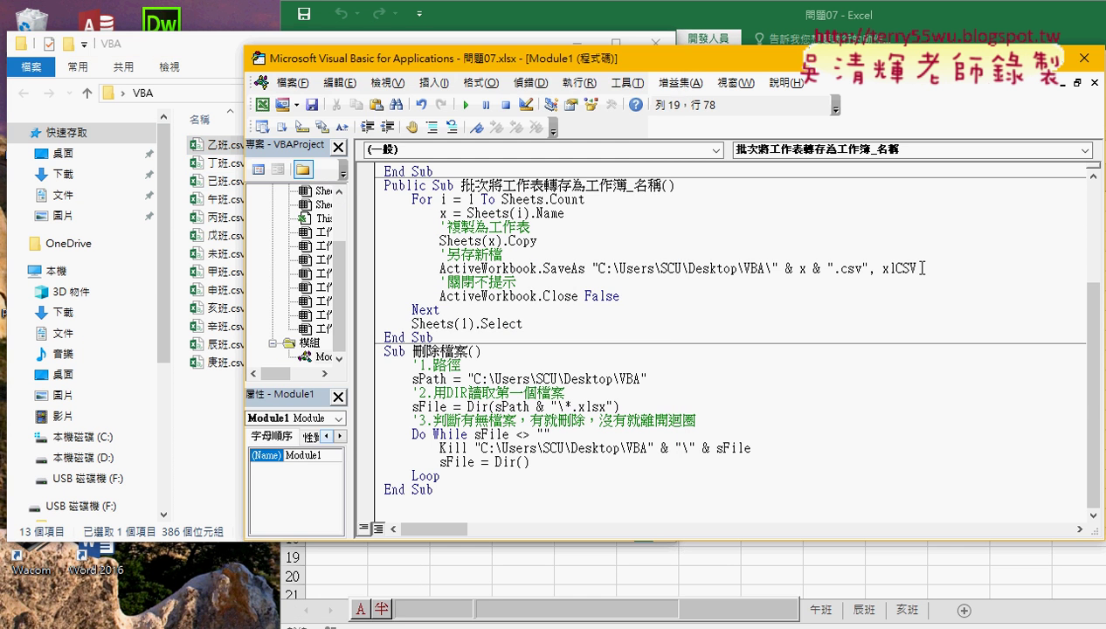
# Step: Open the F1 help reference for the SaveAs method from the export macro's SaveAs line
pyautogui.moveTo(922, 268); pyautogui.dragTo(879, 273)
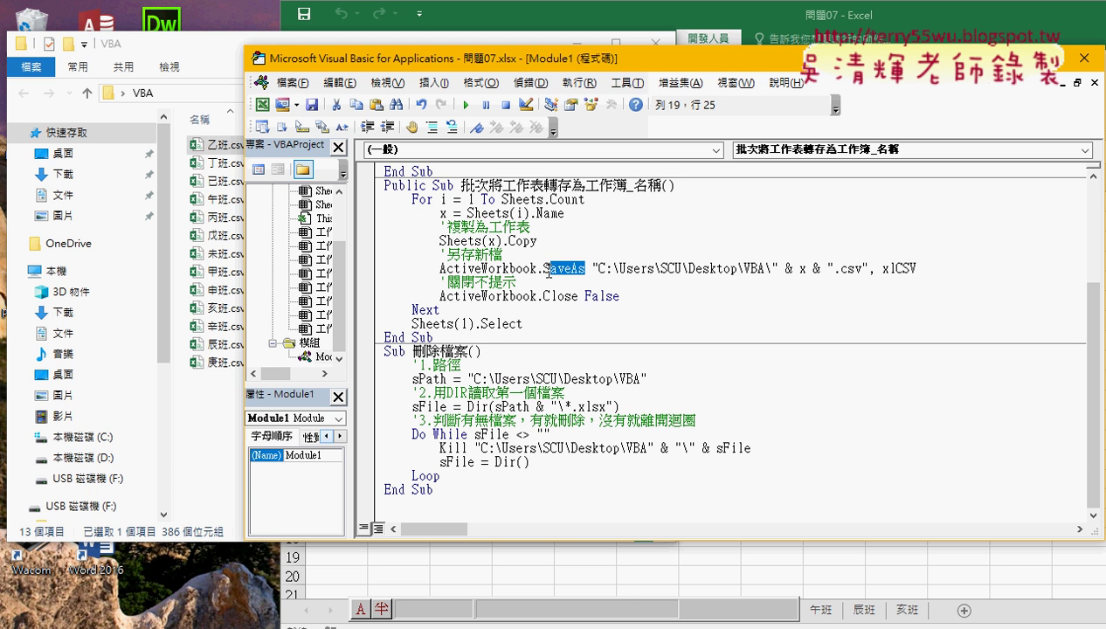
pyautogui.moveTo(577, 269); pyautogui.dragTo(544, 268)
pyautogui.click(557, 268)
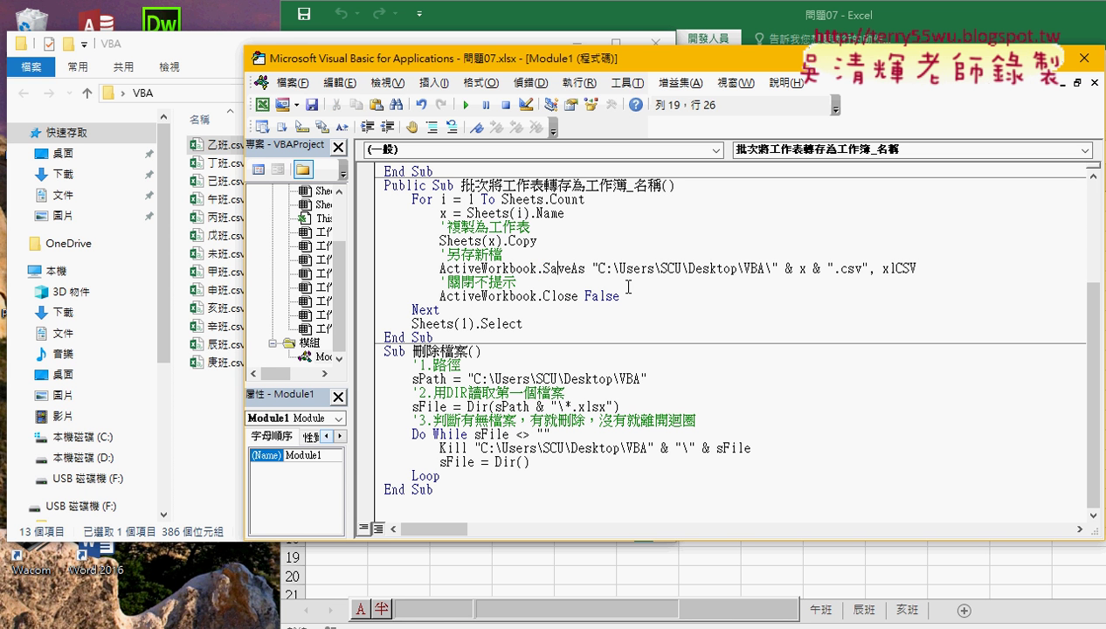
pyautogui.press('F1')
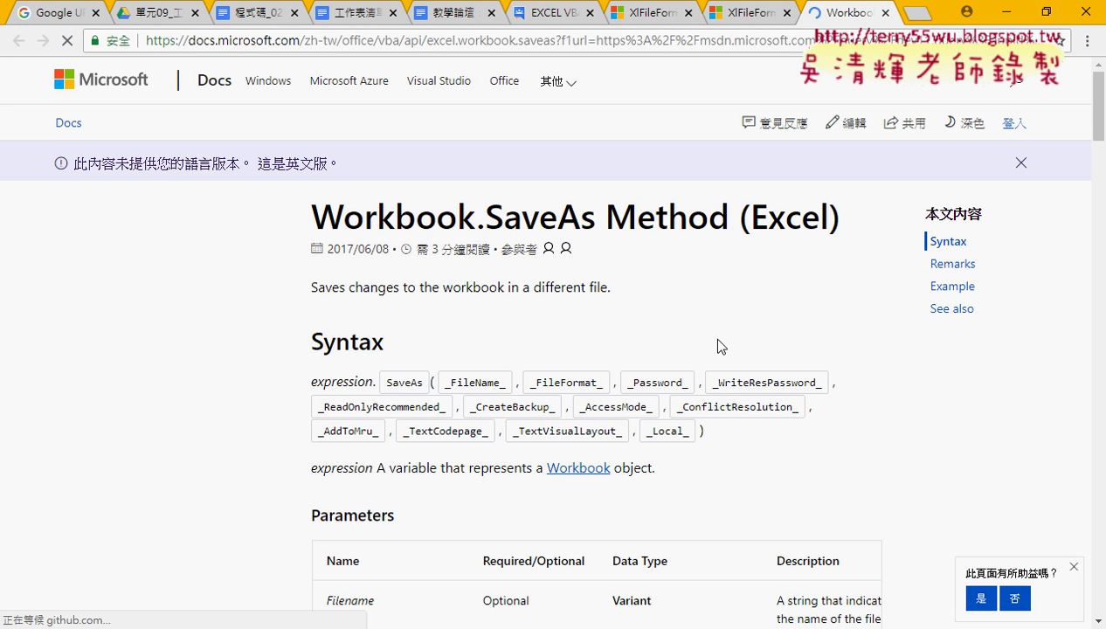
# Step: Follow the FileFormat row's XlFileFormat link and scroll down to the xlCSV value 6
pyautogui.scroll(-1, 911, 434)
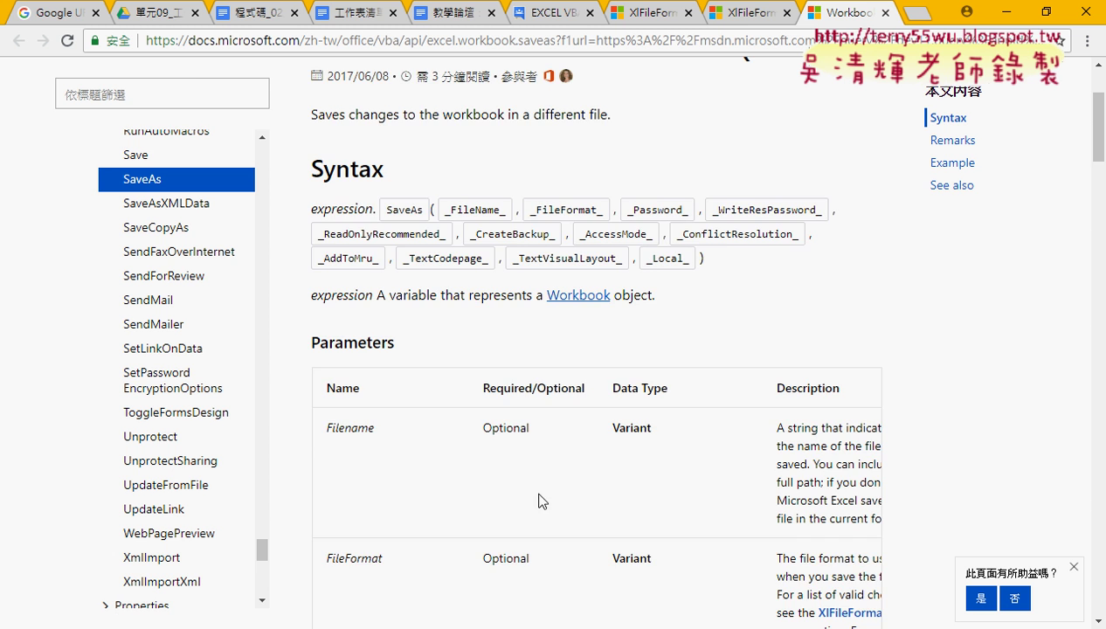
pyautogui.scroll(-1, 538, 498)
pyautogui.moveTo(389, 387); pyautogui.dragTo(359, 385)
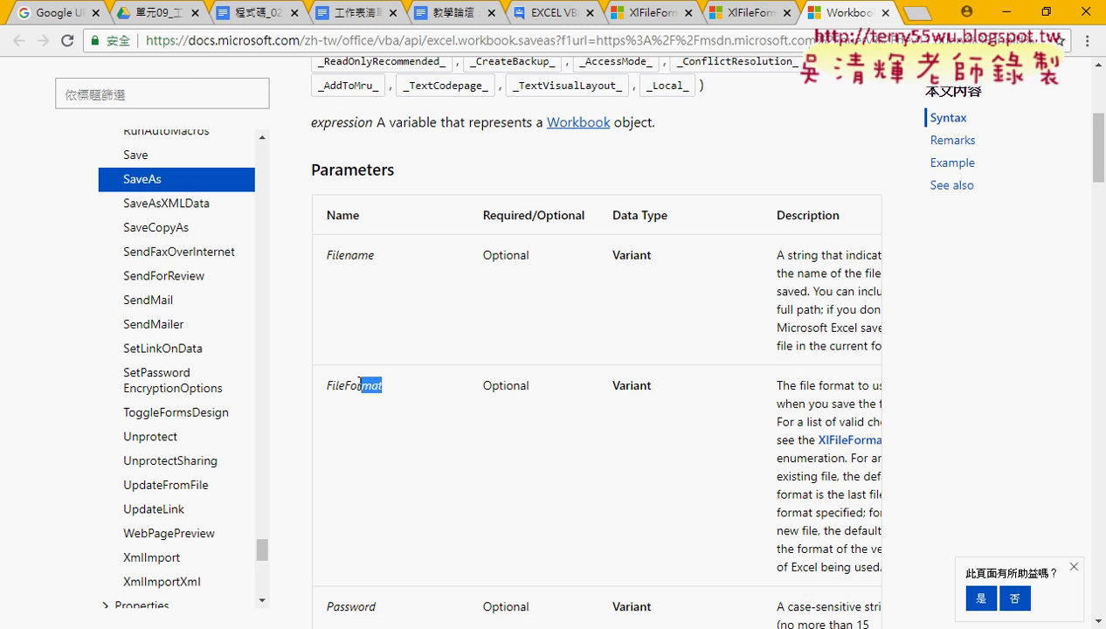
pyautogui.click(843, 440)
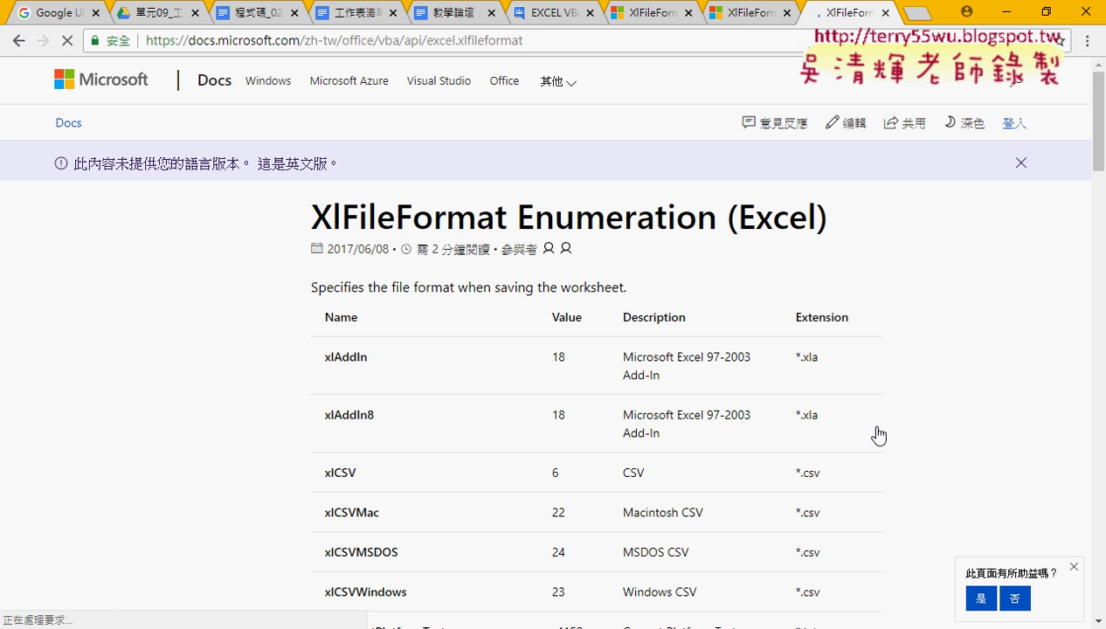
pyautogui.scroll(-2, 946, 353)
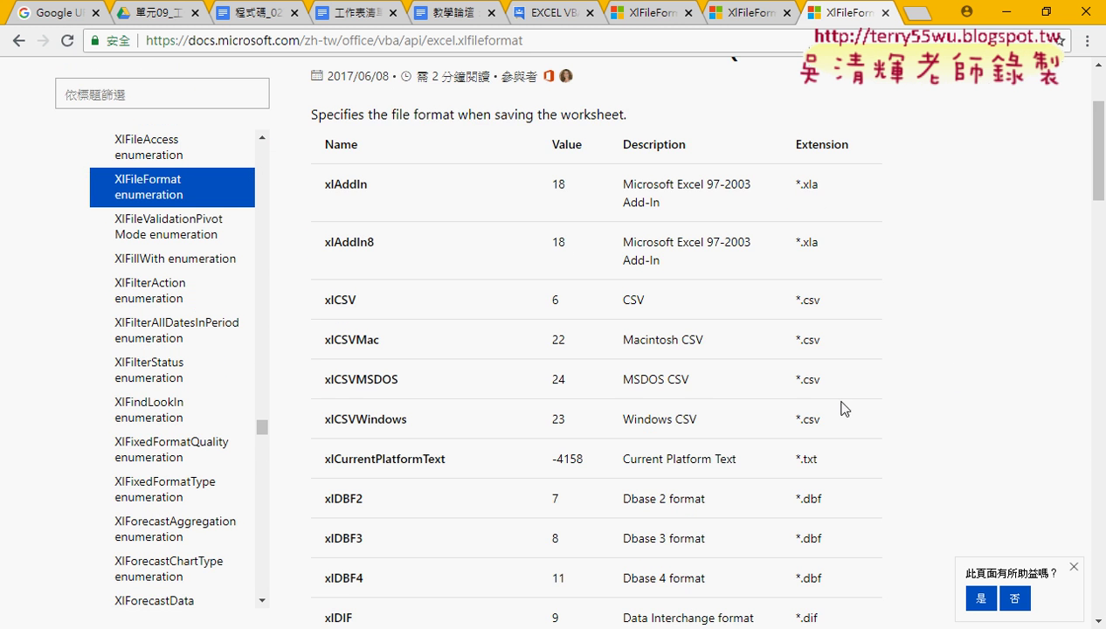
pyautogui.scroll(-2, 864, 415)
pyautogui.scroll(-1, 865, 416)
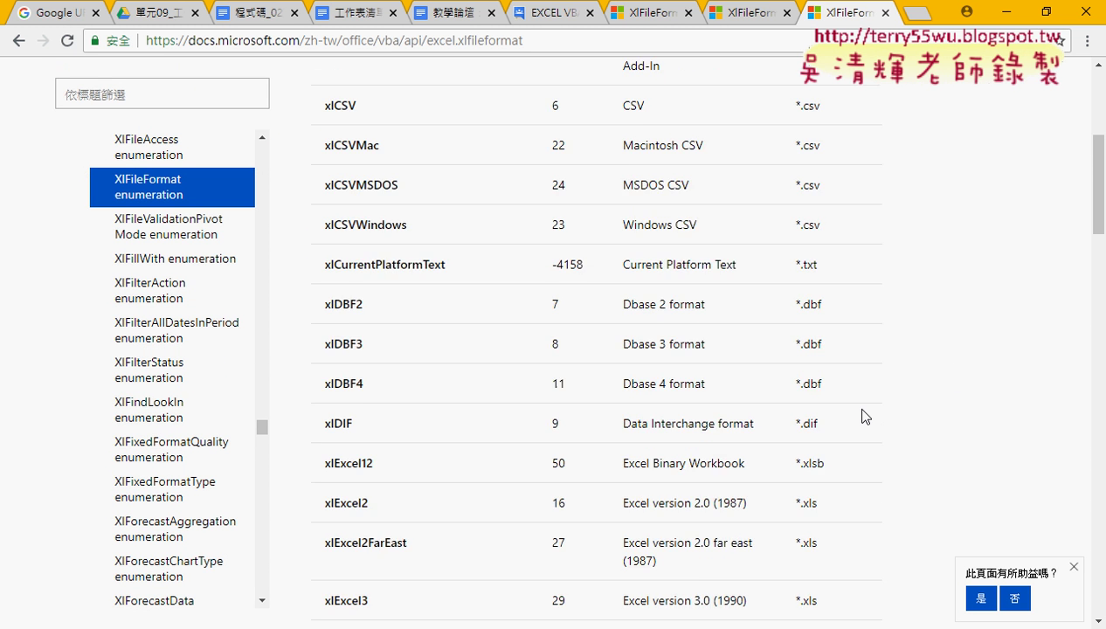
pyautogui.scroll(-1, 865, 416)
pyautogui.scroll(-2, 865, 416)
pyautogui.scroll(-1, 865, 416)
pyautogui.scroll(-1, 865, 416)
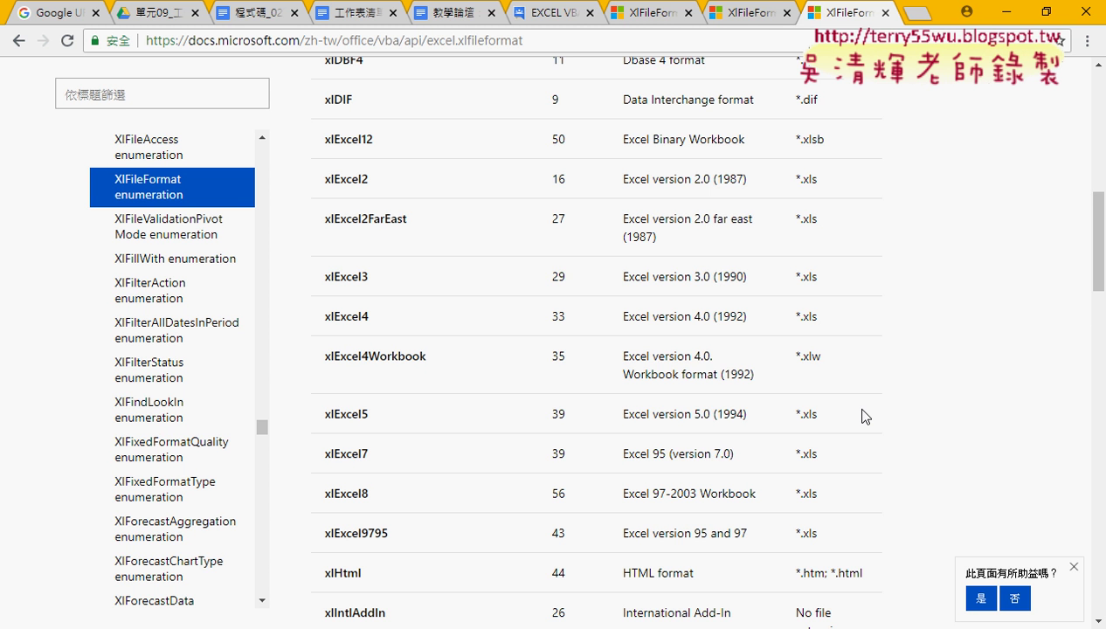
# Step: Close the extra reference tabs, minimize Chrome, and highlight the ActiveWorkbook.SaveAs line
pyautogui.click(885, 13)
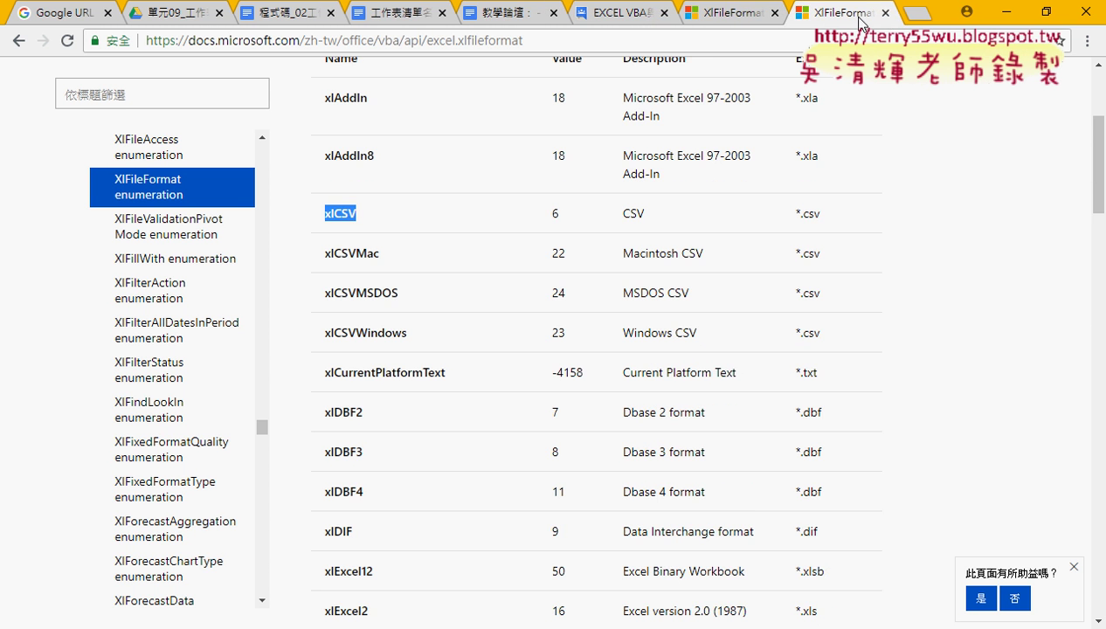
pyautogui.click(884, 12)
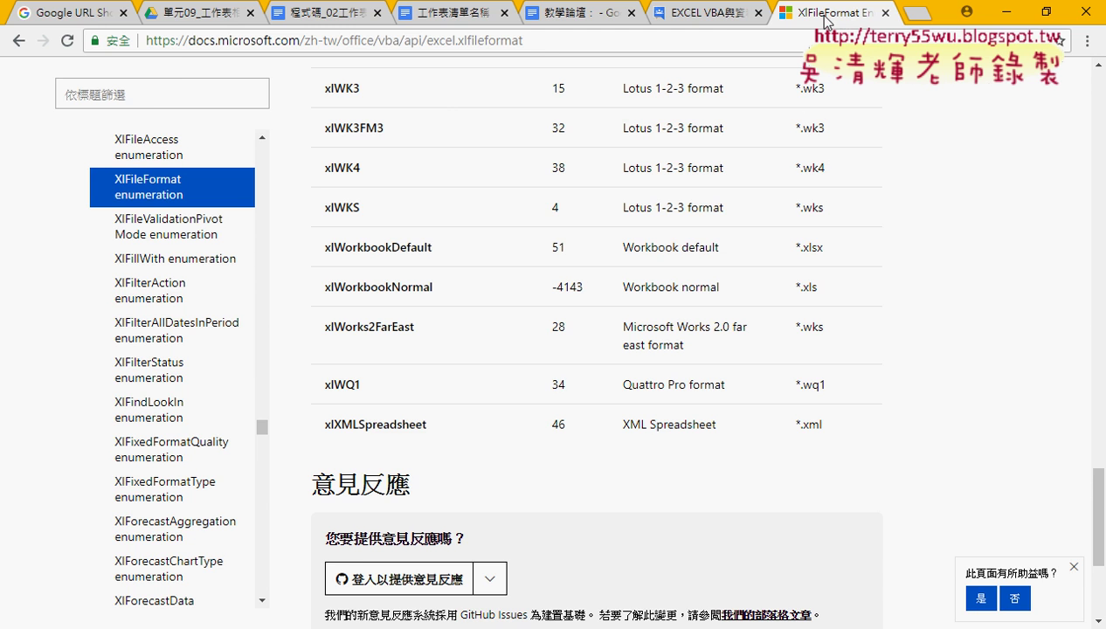
pyautogui.click(1006, 12)
pyautogui.moveTo(917, 268); pyautogui.dragTo(446, 268)
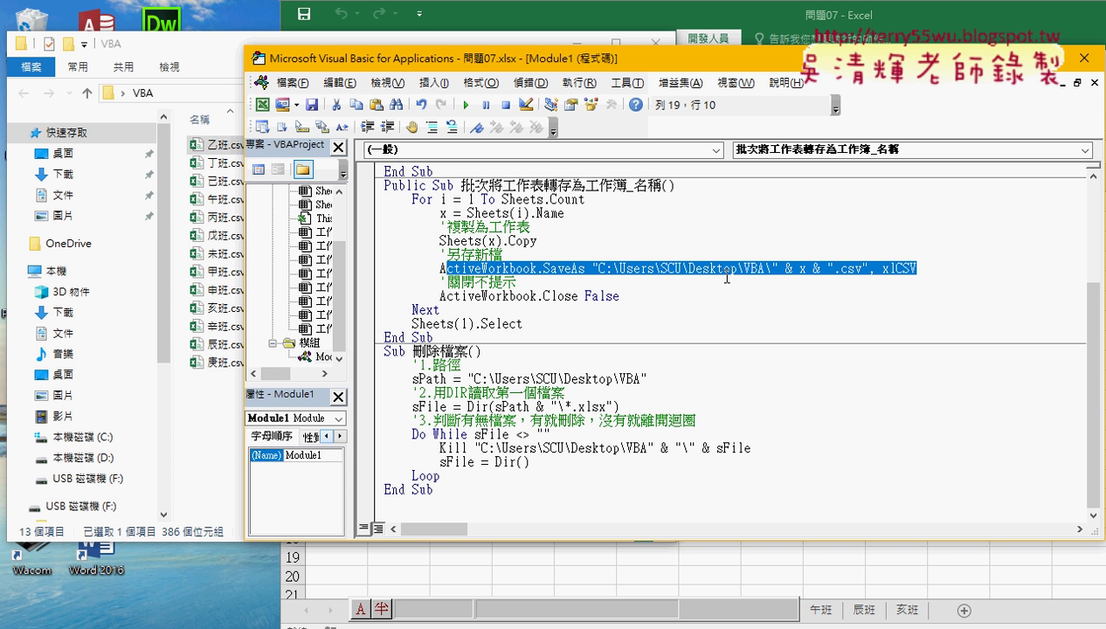
# Step: Arrange the windows and select all 13 CSV files in the VBA folder
pyautogui.click(561, 421)
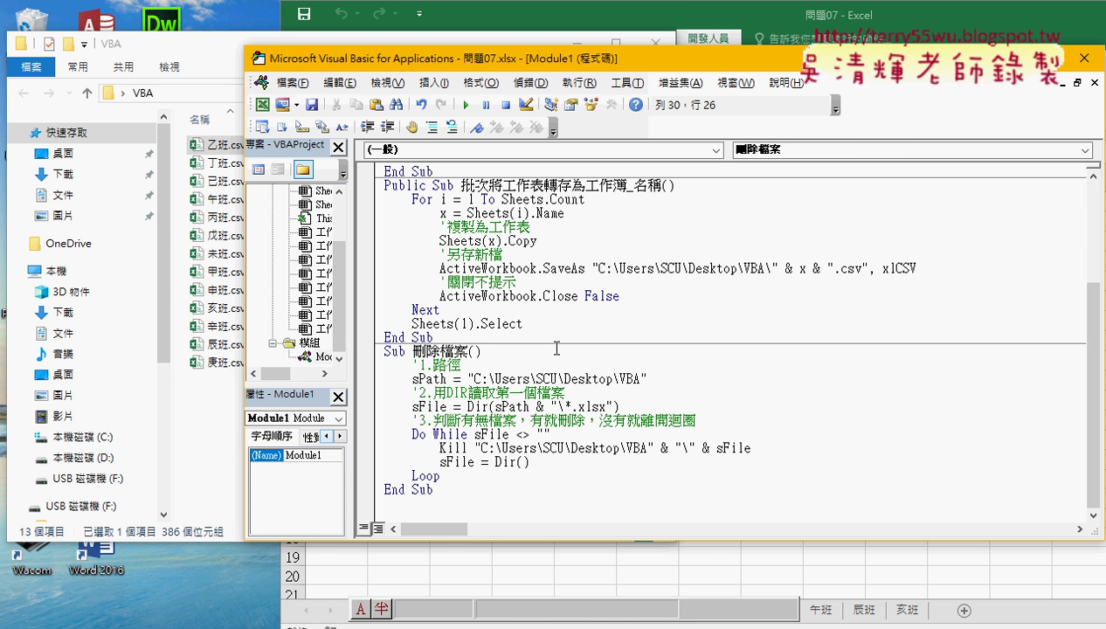
pyautogui.moveTo(456, 50); pyautogui.dragTo(531, 48)
pyautogui.moveTo(240, 456); pyautogui.dragTo(229, 117)
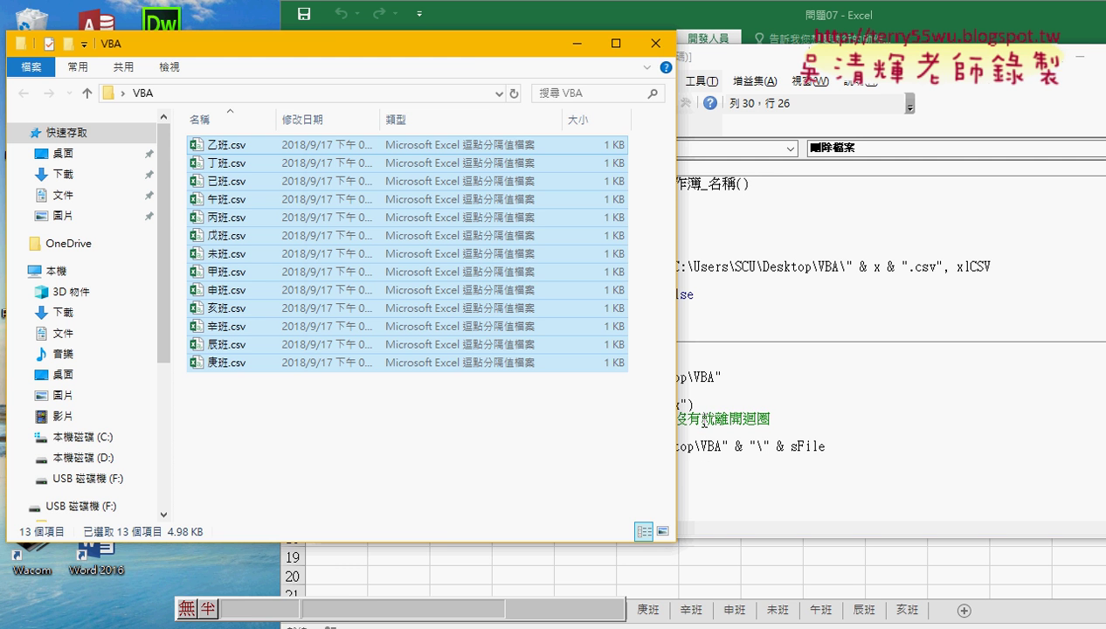
pyautogui.click(697, 414)
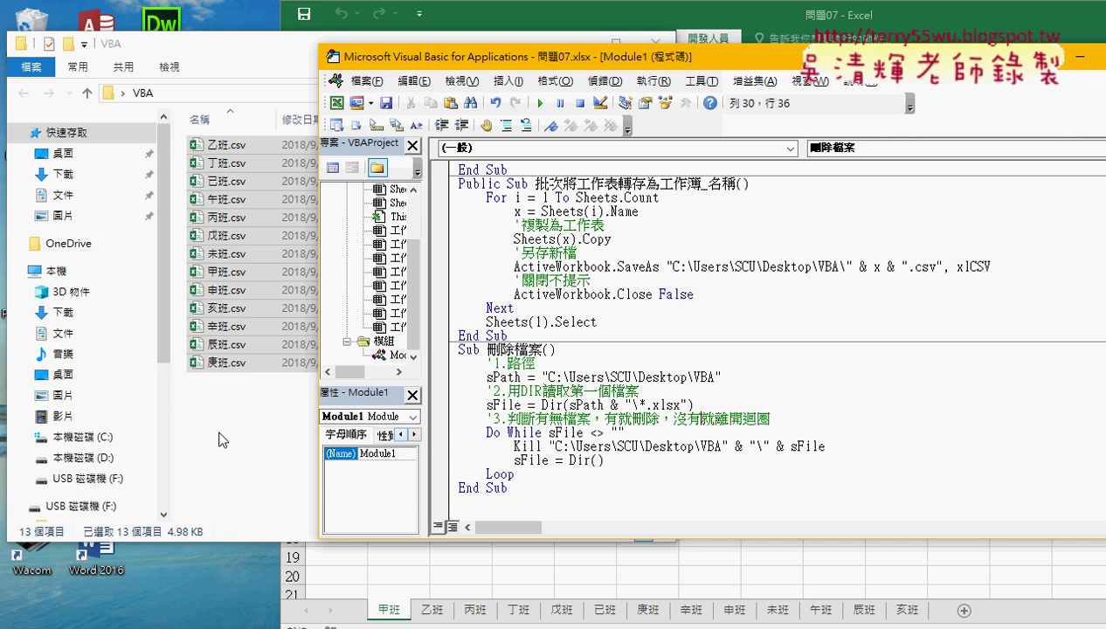
# Step: Change the Dir pattern from \*.xlsx to \*.* and run 刪除檔案 to empty the folder
pyautogui.moveTo(679, 405); pyautogui.dragTo(652, 405)
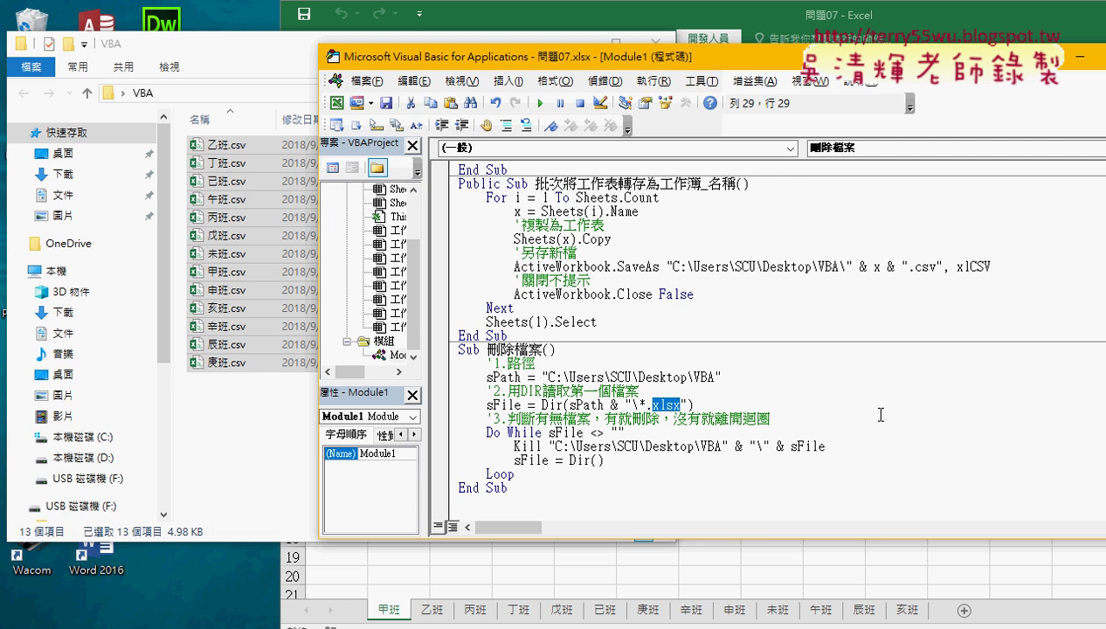
pyautogui.write('*')
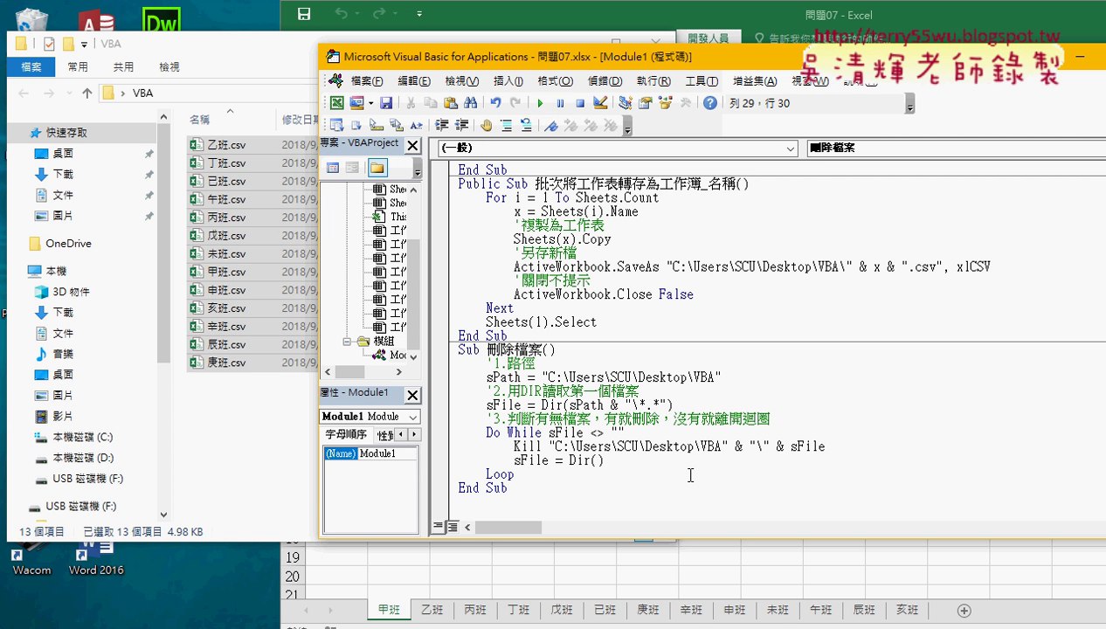
pyautogui.press('F5')
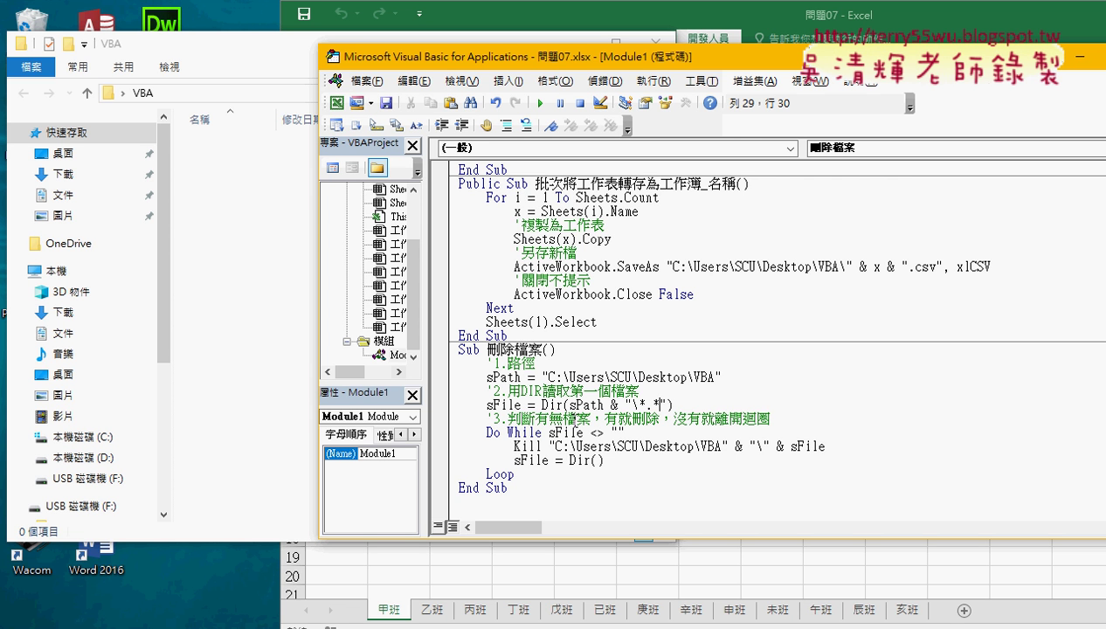
pyautogui.moveTo(719, 376); pyautogui.dragTo(541, 376)
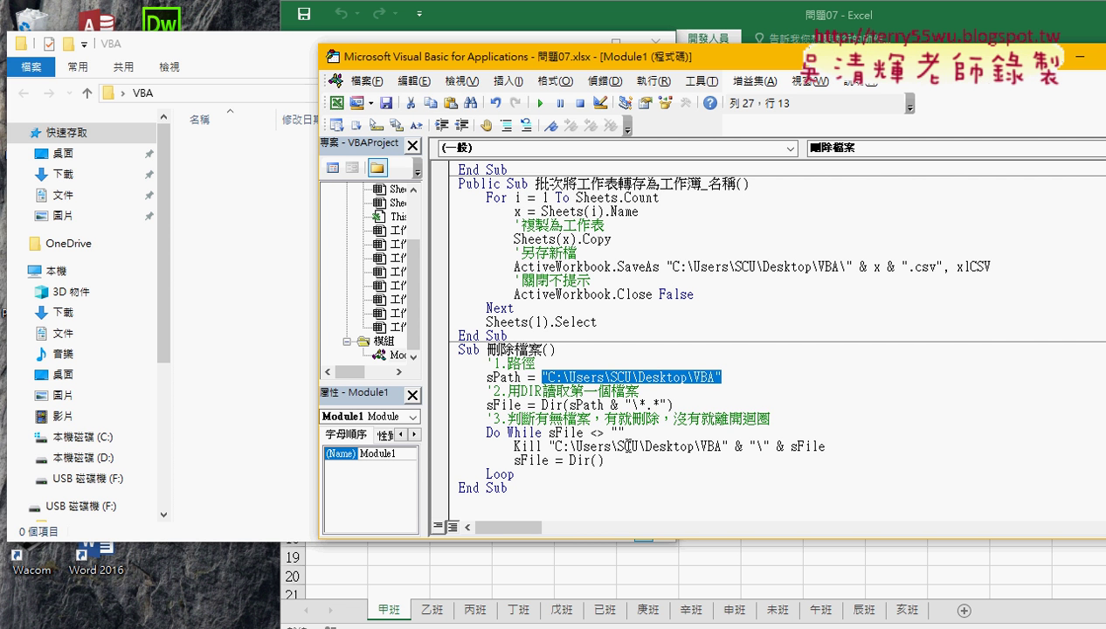
# Step: Run 批次將工作表轉存為工作簿_名稱 to recreate the 13 CSV files, highlighting the Kill statement
pyautogui.moveTo(541, 445); pyautogui.dragTo(514, 445)
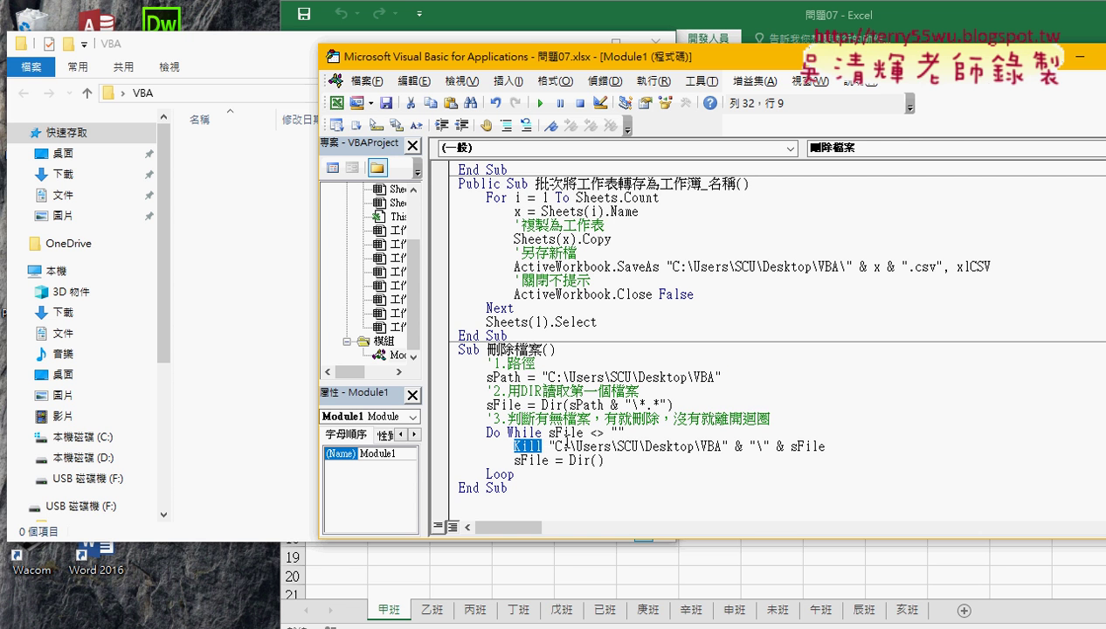
pyautogui.click(590, 268)
pyautogui.click(538, 104)
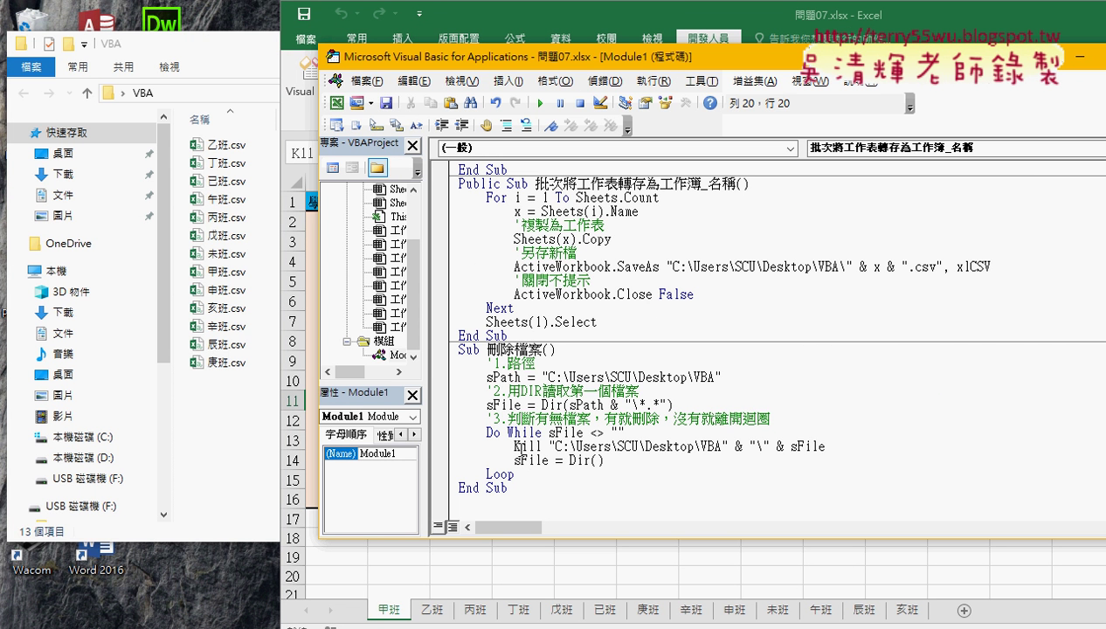
pyautogui.moveTo(513, 447); pyautogui.dragTo(729, 447)
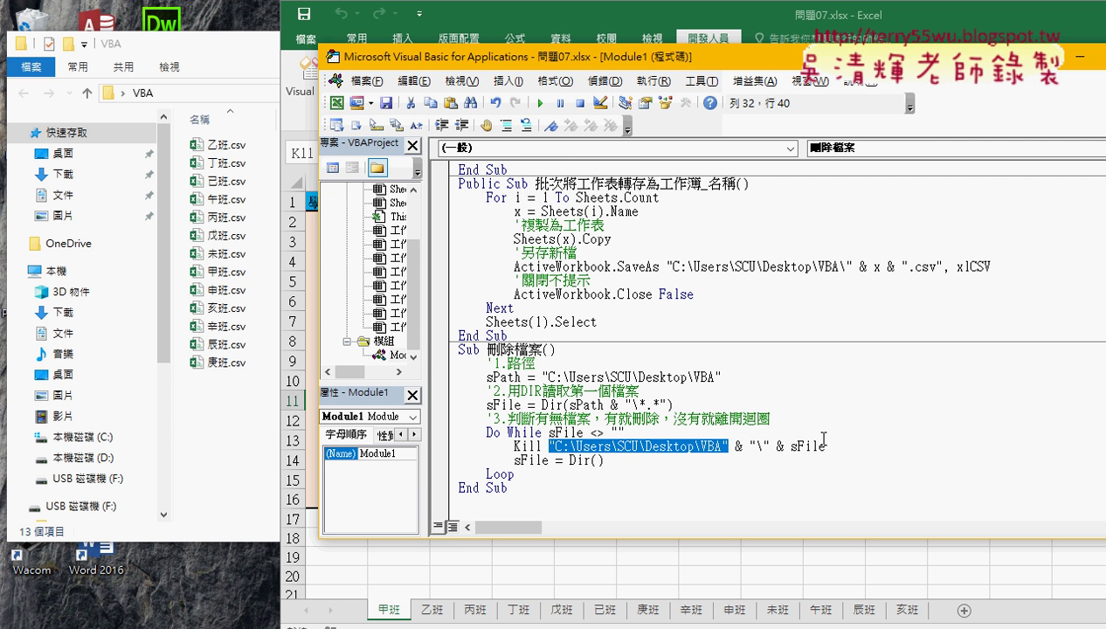
# Step: Open the Immediate window and start a kill command with the quoted VBA folder path plus backslash
pyautogui.click(476, 84)
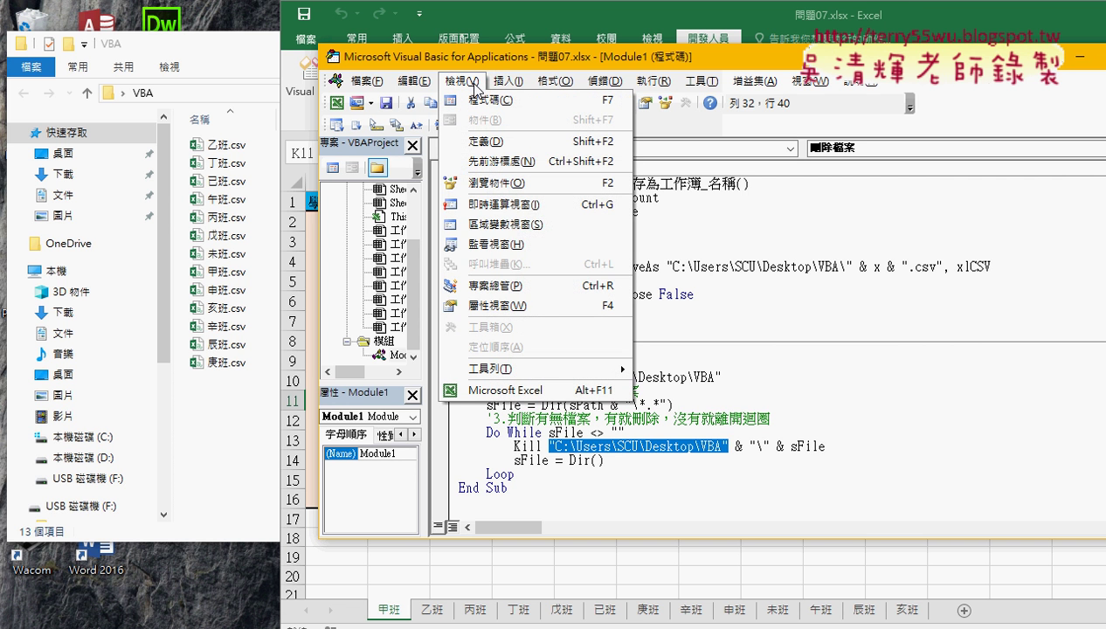
pyautogui.click(535, 204)
pyautogui.moveTo(566, 422); pyautogui.dragTo(564, 377)
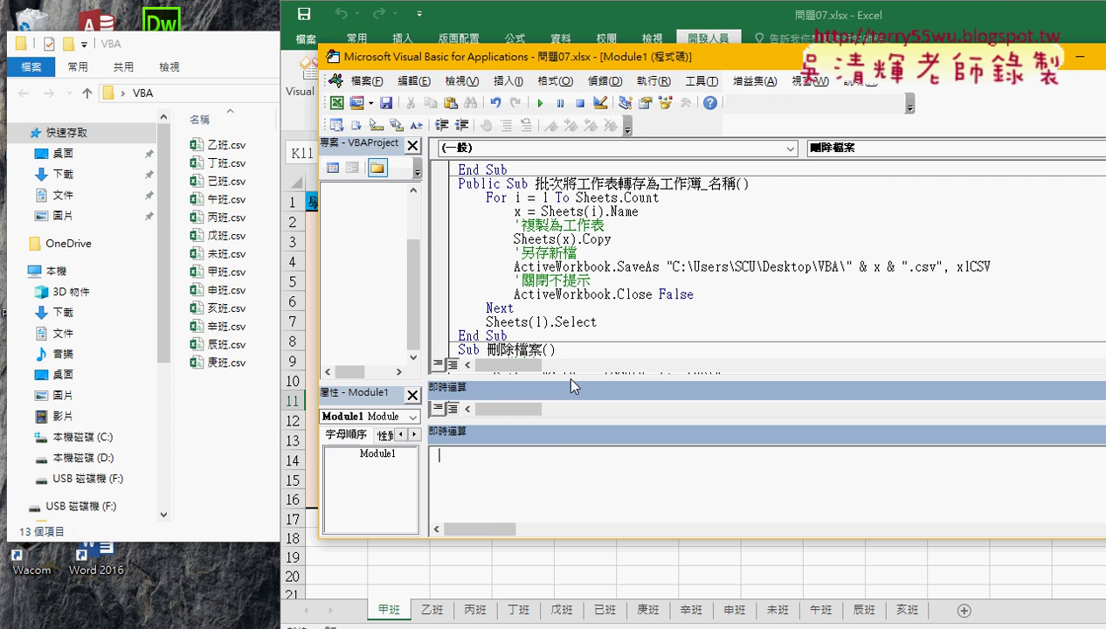
pyautogui.write('ki')
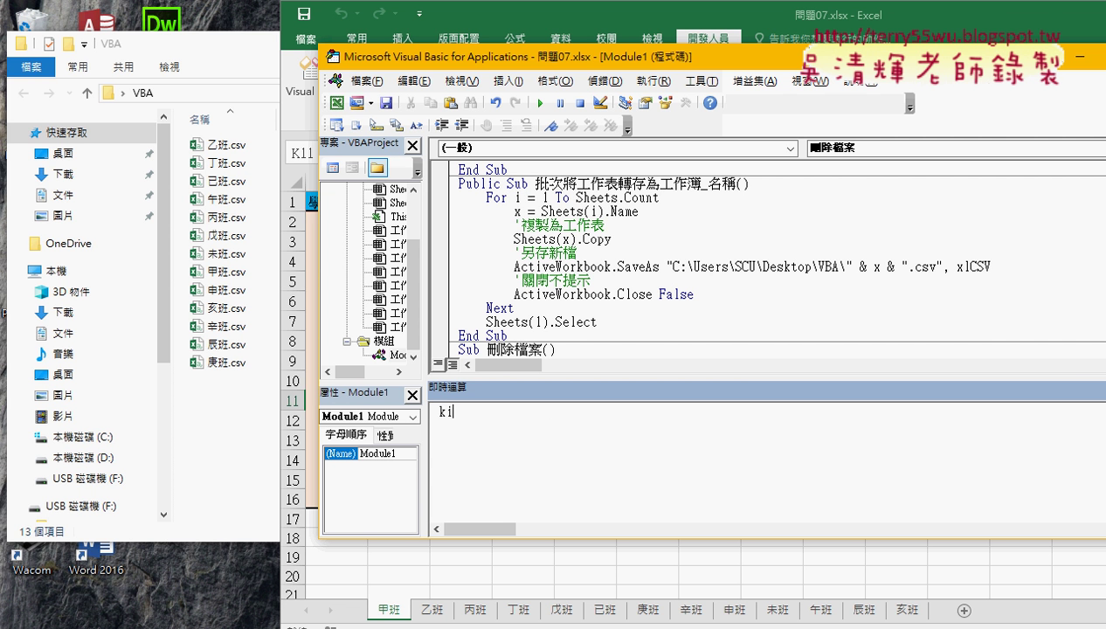
pyautogui.write('ll ')
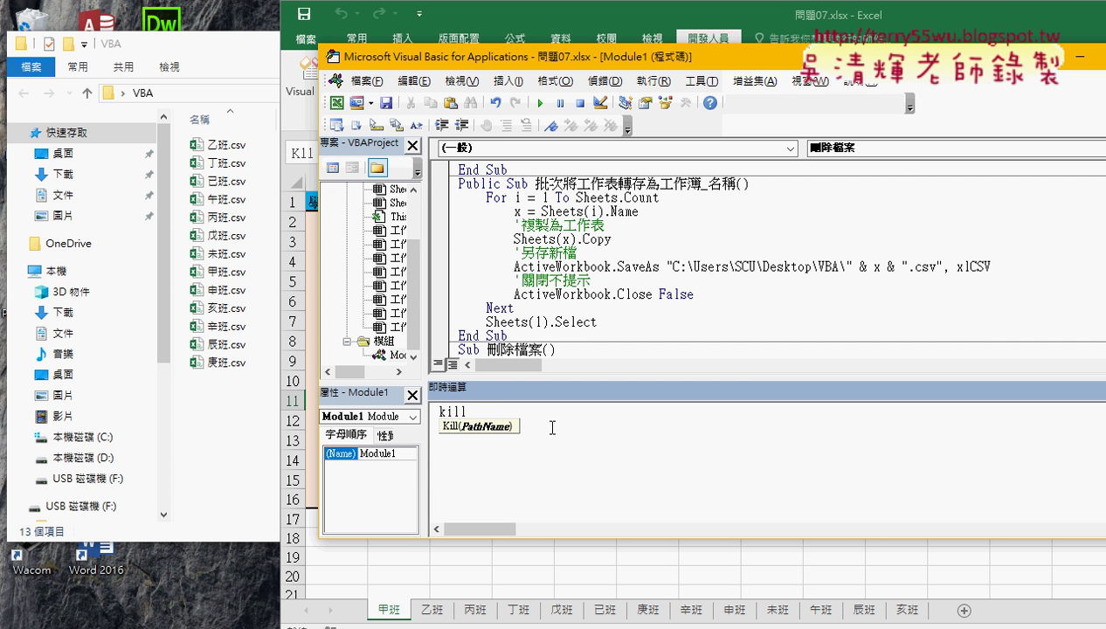
pyautogui.write('""')
pyautogui.press('Left')
pyautogui.click(210, 95)
pyautogui.rightClick(258, 100)
pyautogui.click(297, 153)
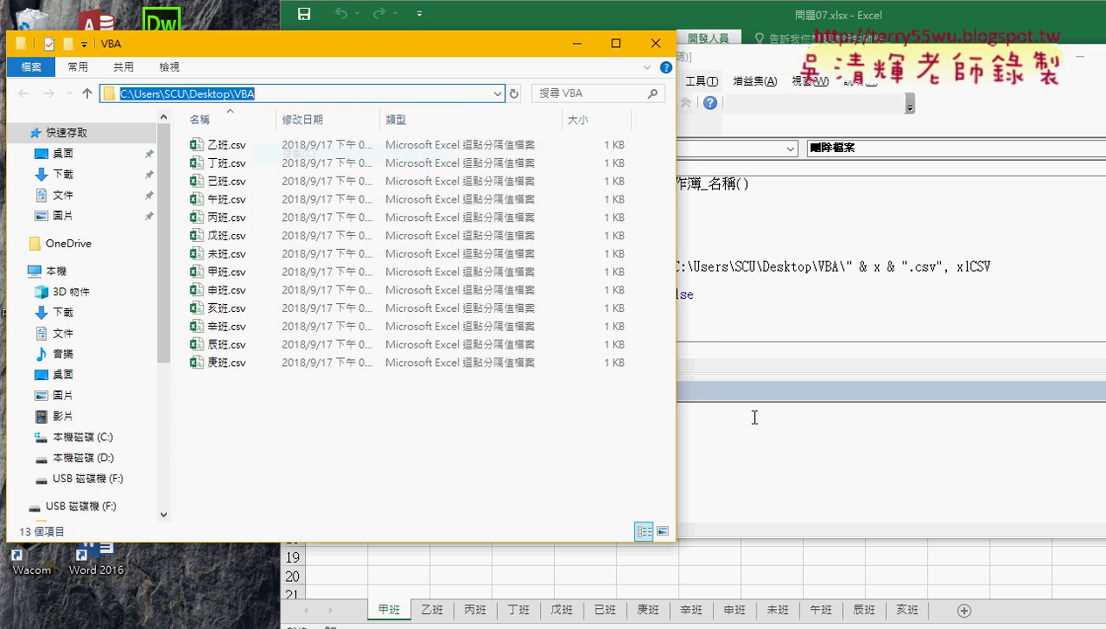
pyautogui.click(481, 414)
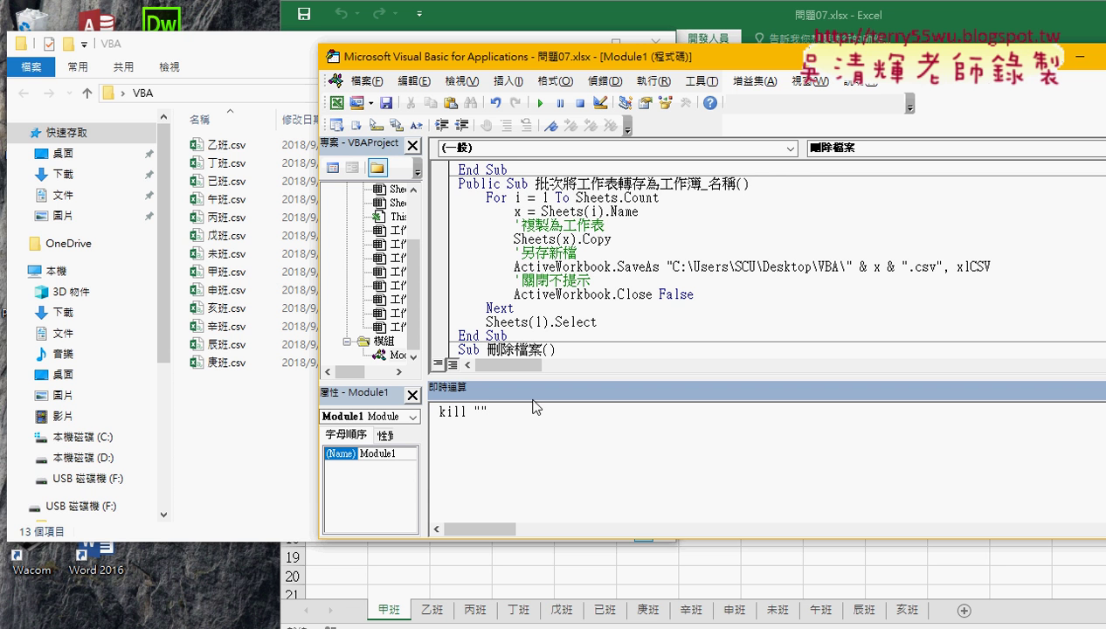
pyautogui.write('C:\\Users\\SCU\\Desktop\\VBA')
pyautogui.write('\\')
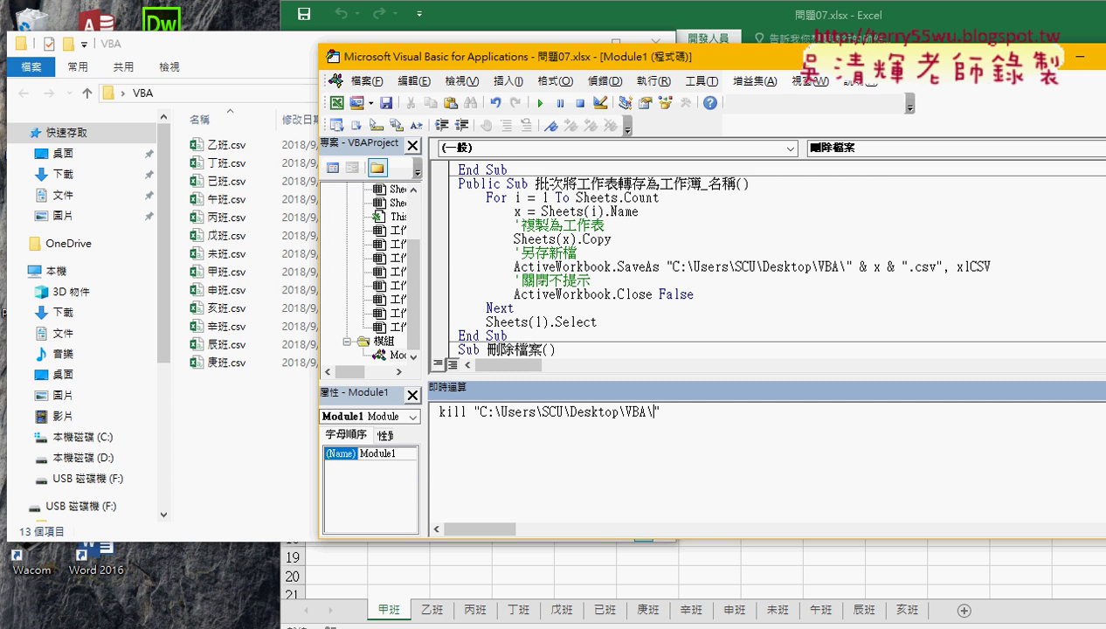
# Step: Append the file name 乙班.csv to the kill path and run it to delete the file
pyautogui.click(265, 150)
pyautogui.click(236, 145)
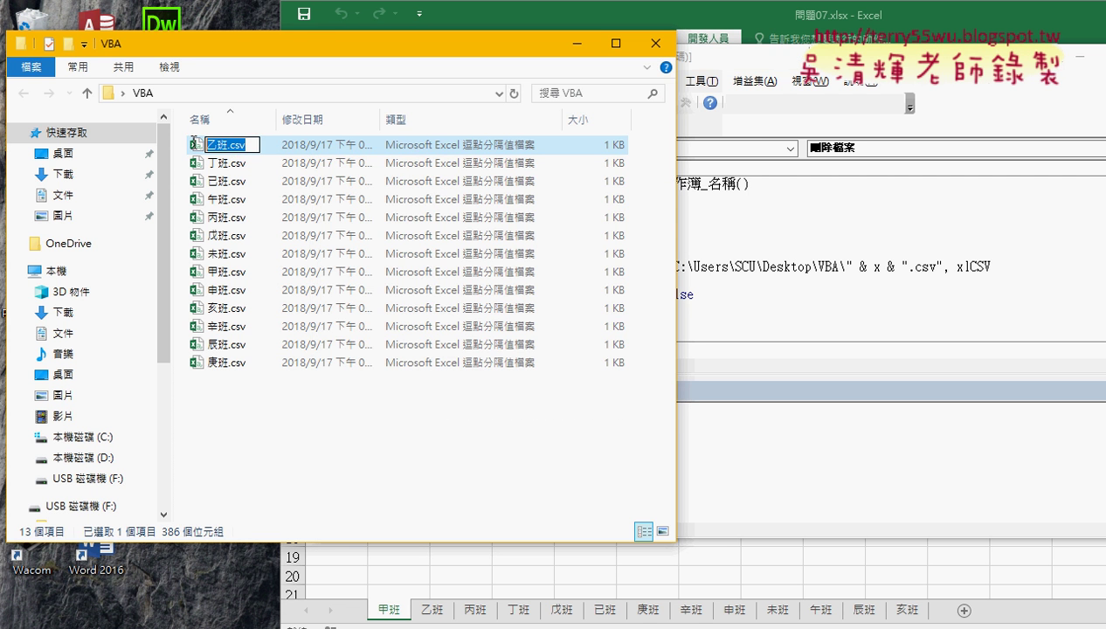
pyautogui.rightClick(246, 144)
pyautogui.click(289, 197)
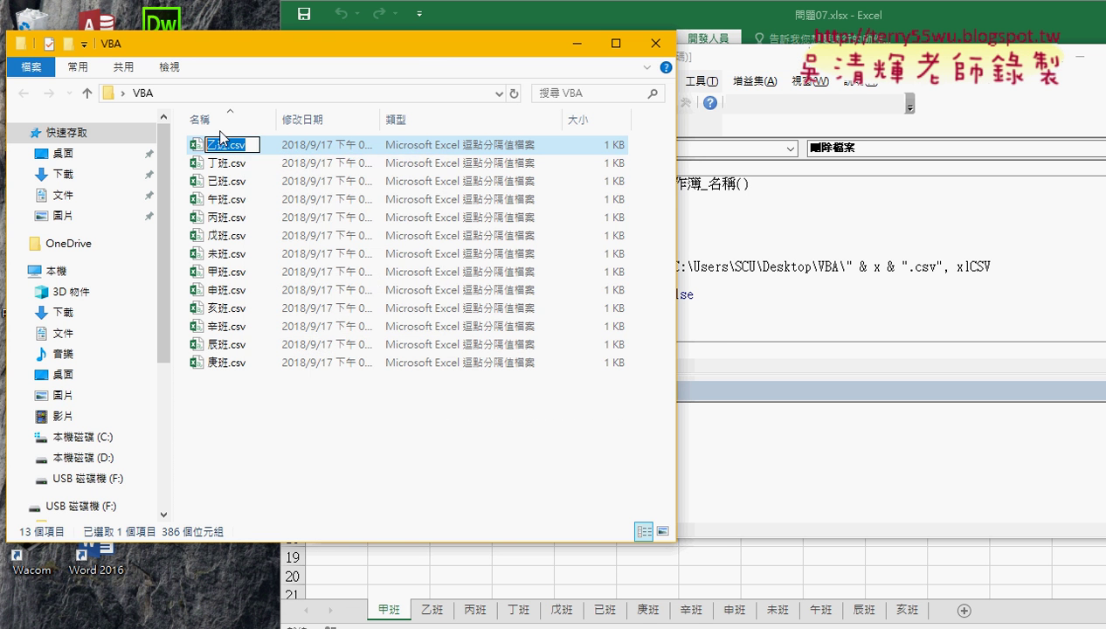
pyautogui.click(686, 410)
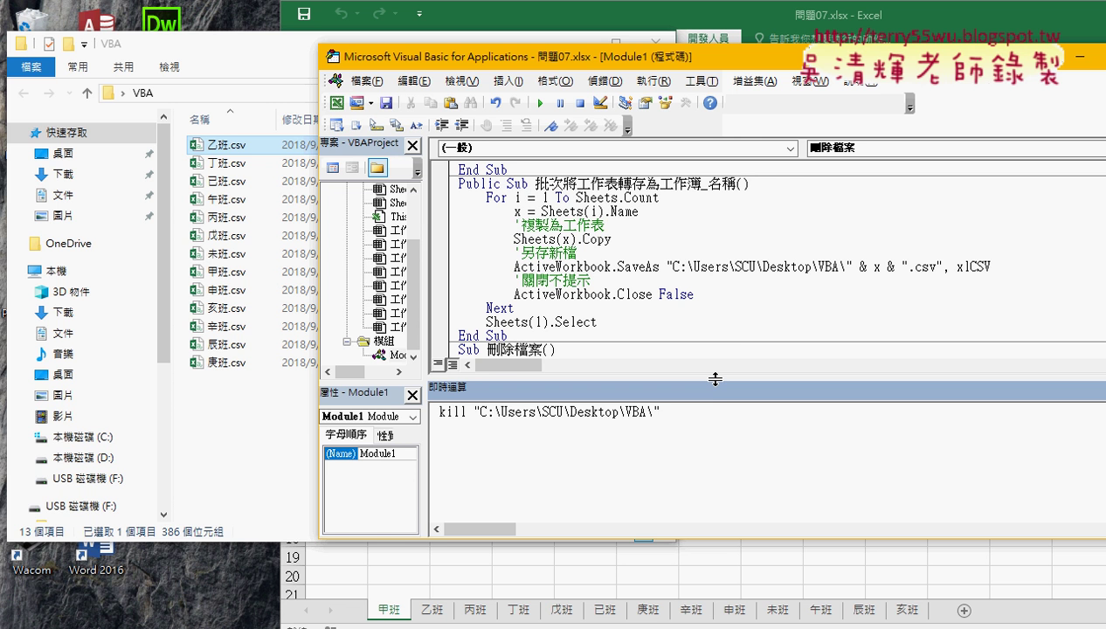
pyautogui.write('乙班.csv')
pyautogui.moveTo(724, 412); pyautogui.dragTo(439, 411)
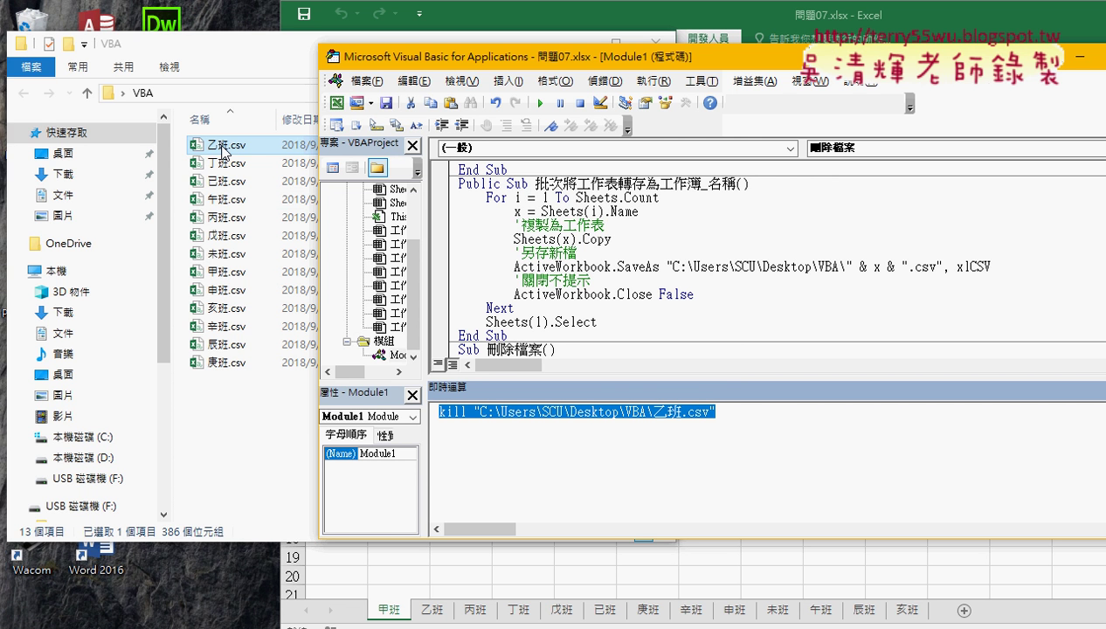
pyautogui.click(753, 412)
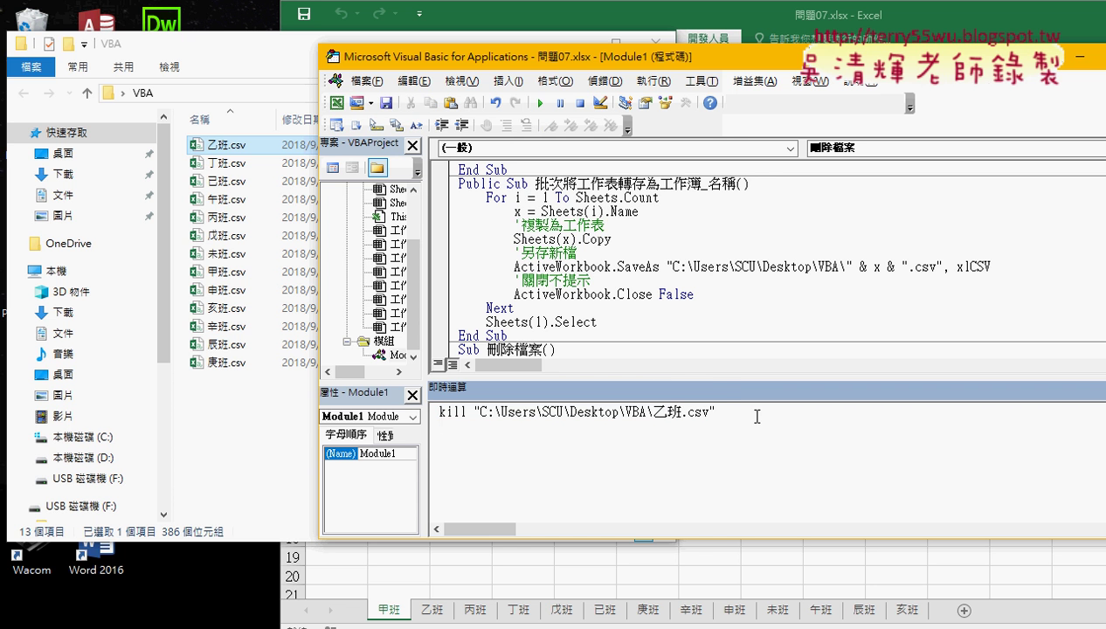
pyautogui.press('Return')
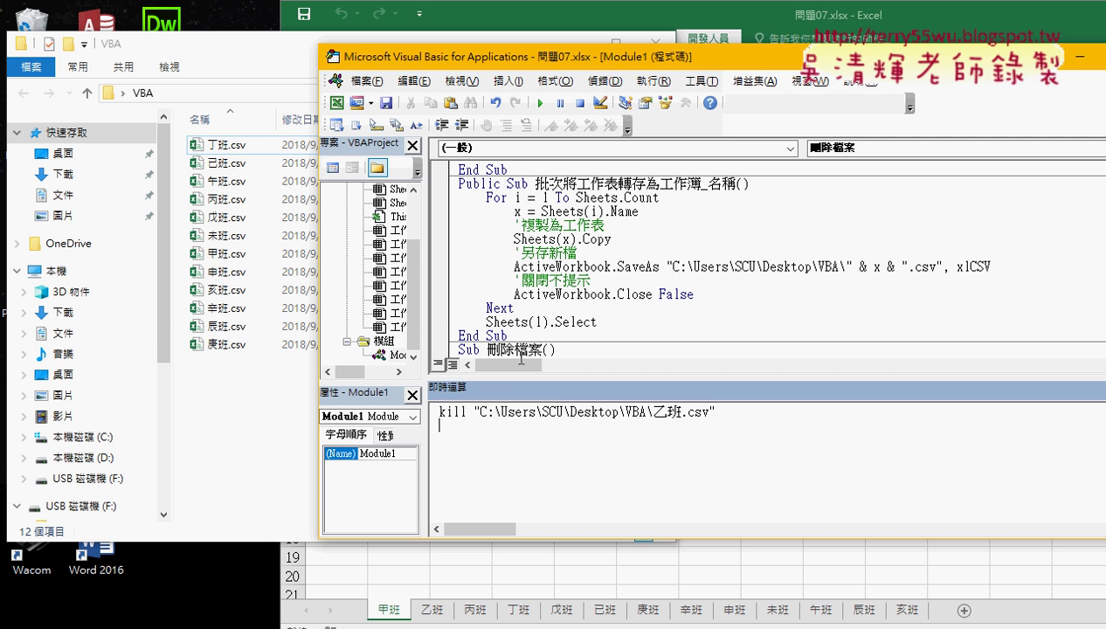
pyautogui.moveTo(723, 412); pyautogui.dragTo(437, 411)
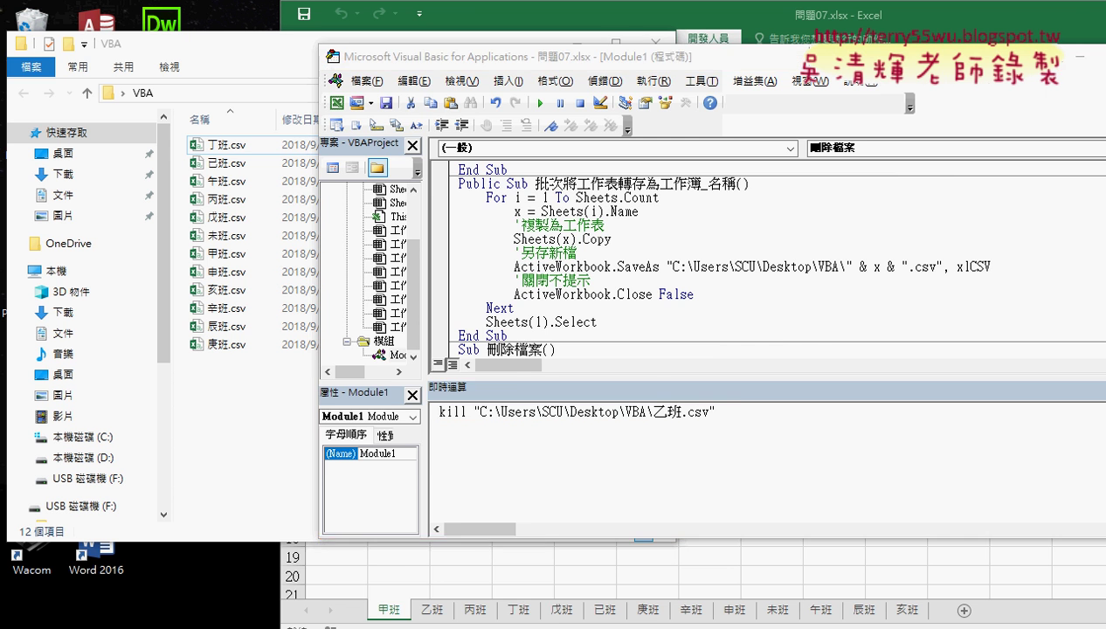
pyautogui.click(304, 583)
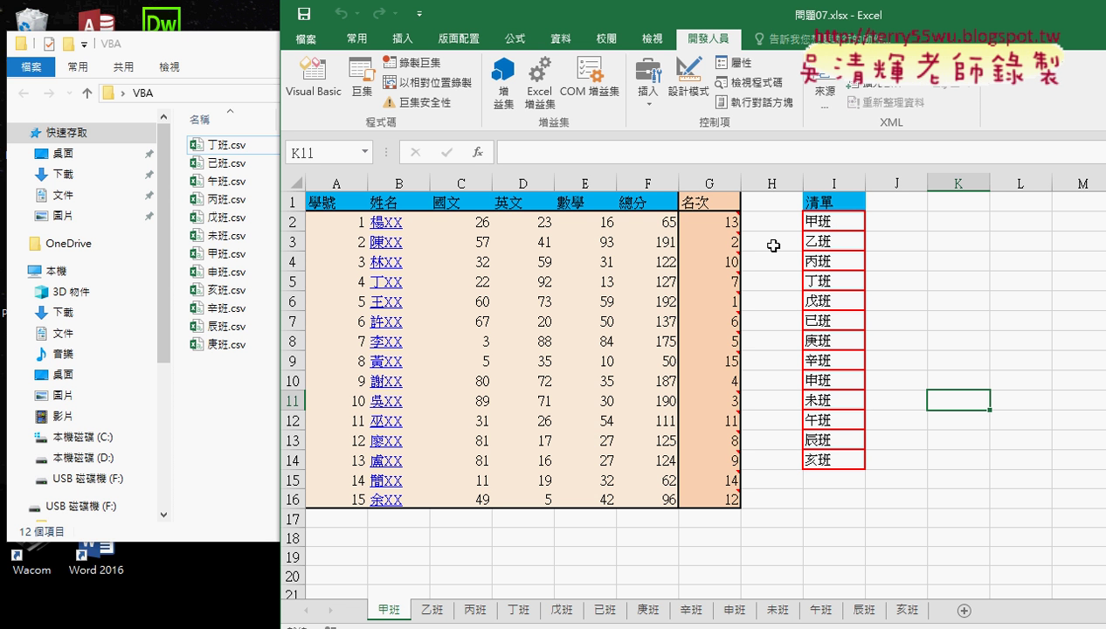
pyautogui.click(489, 575)
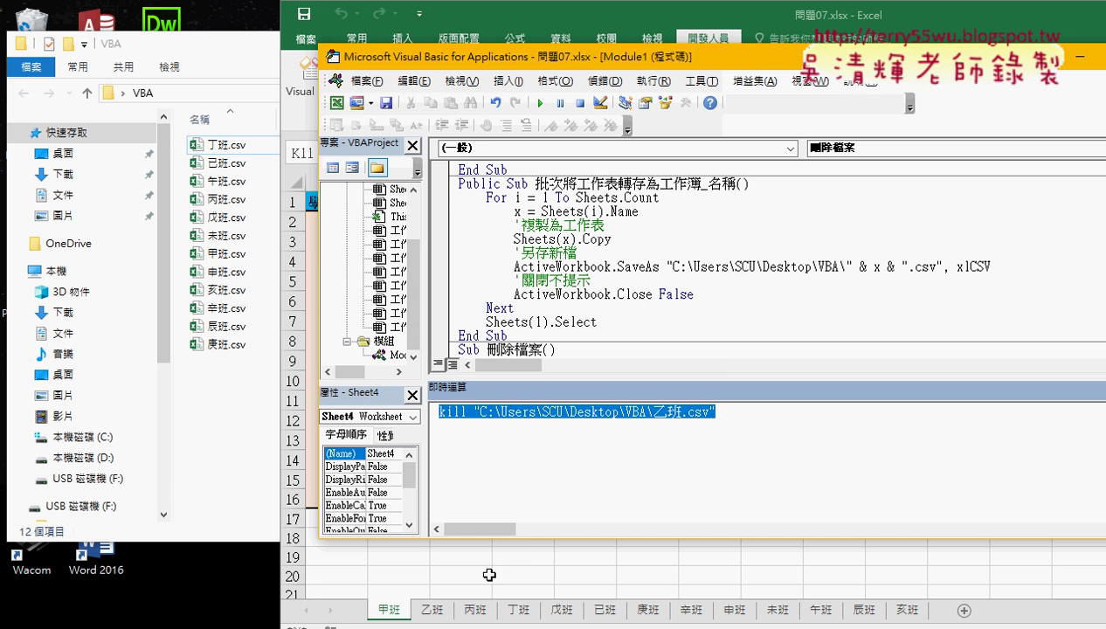
pyautogui.click(711, 415)
pyautogui.doubleClick(666, 412)
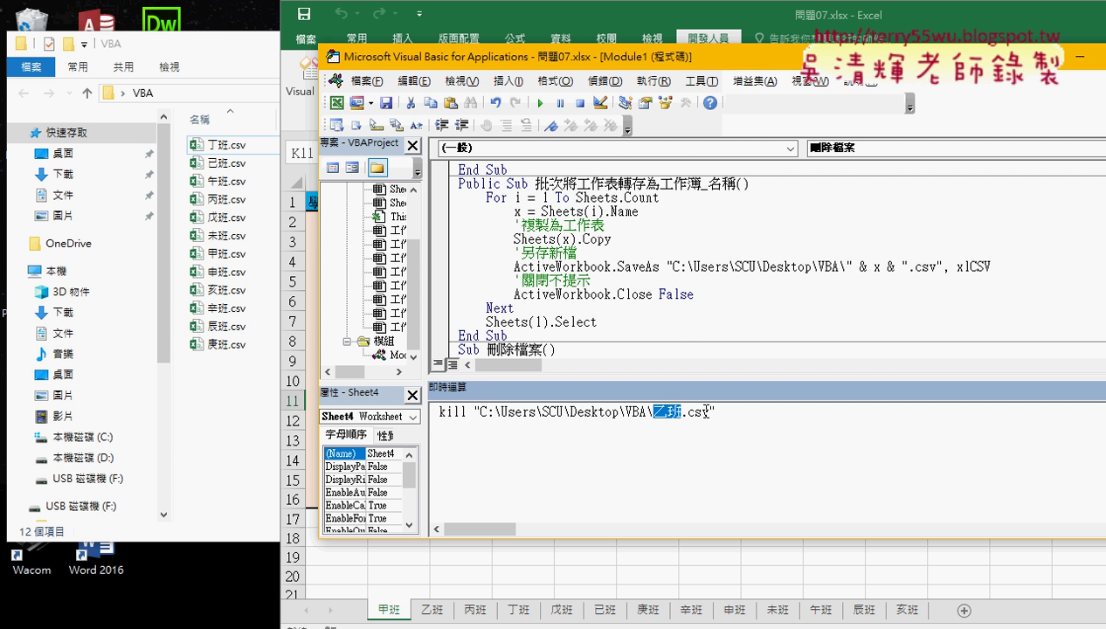
# Step: Select all 12 CSV files and annotate them with a handwritten, double-underlined Dir()
pyautogui.click(247, 390)
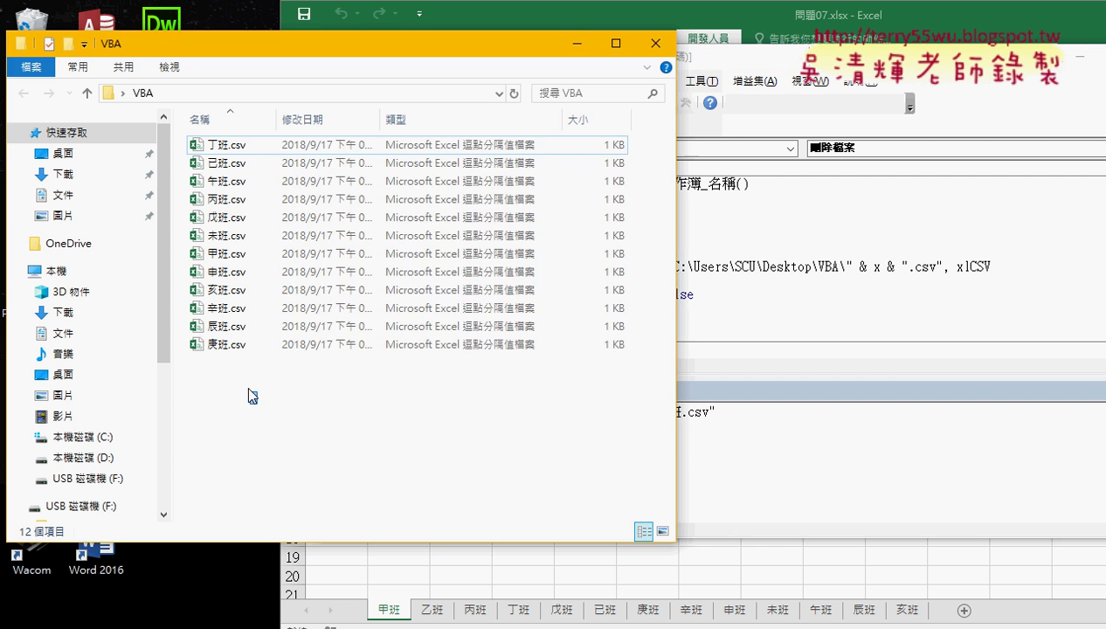
pyautogui.moveTo(255, 402); pyautogui.dragTo(210, 145)
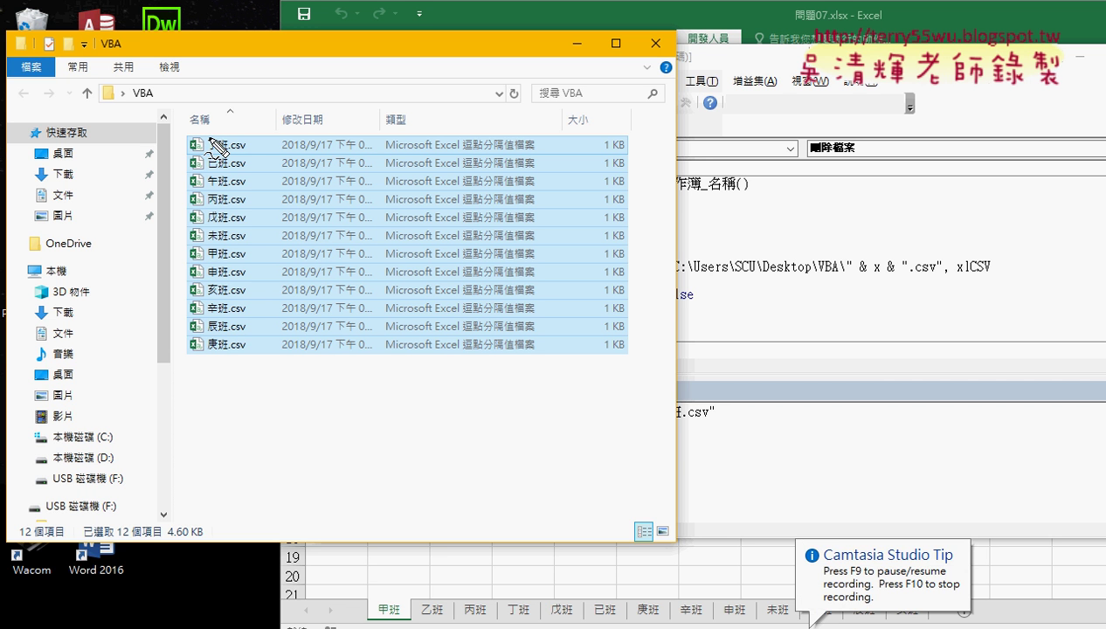
pyautogui.moveTo(324, 248)
pyautogui.mouseDown()
pyautogui.moveTo(331, 341)
pyautogui.moveTo(350, 323)
pyautogui.mouseUp()
pyautogui.moveTo(406, 275)
pyautogui.mouseDown()
pyautogui.moveTo(417, 278)
pyautogui.moveTo(407, 328)
pyautogui.moveTo(454, 304)
pyautogui.mouseUp()
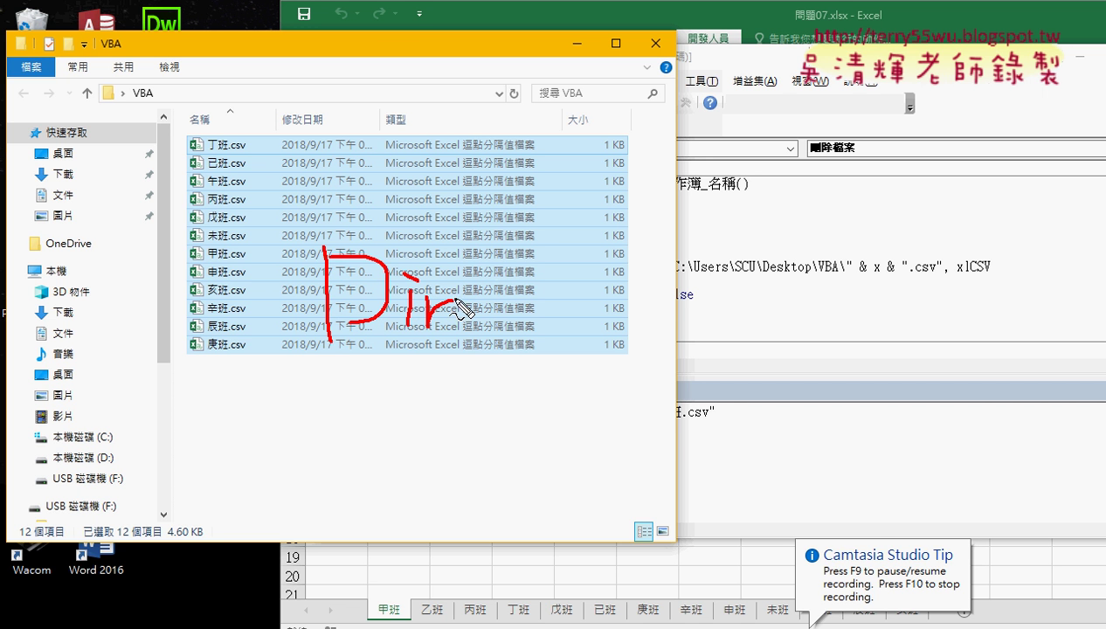
pyautogui.moveTo(485, 260)
pyautogui.mouseDown()
pyautogui.moveTo(472, 328)
pyautogui.moveTo(514, 324)
pyautogui.mouseUp()
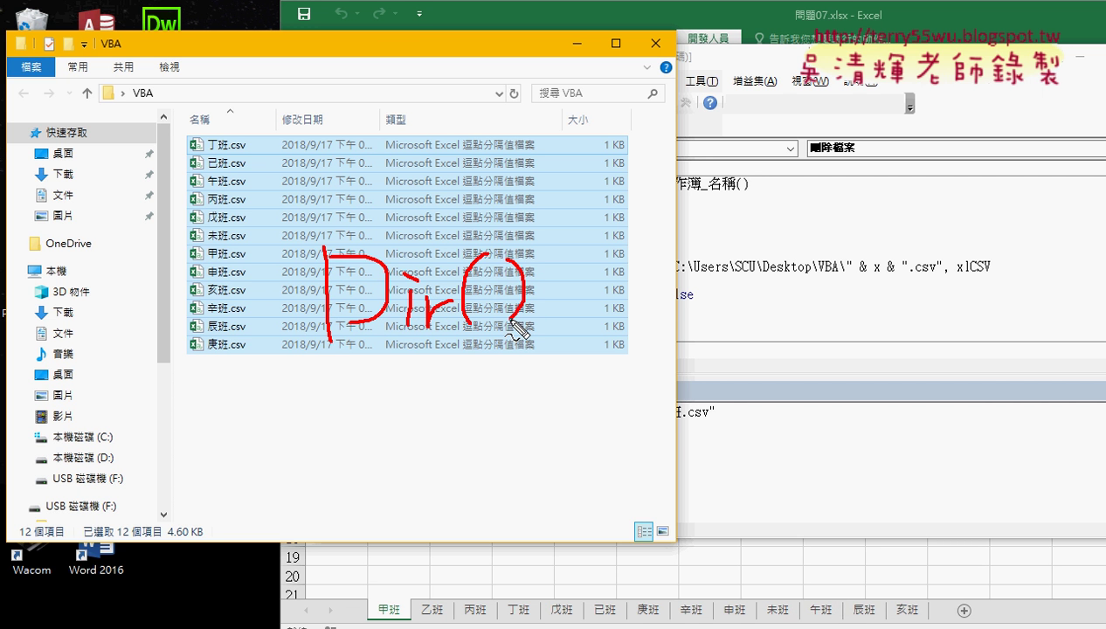
pyautogui.moveTo(325, 340); pyautogui.dragTo(541, 339)
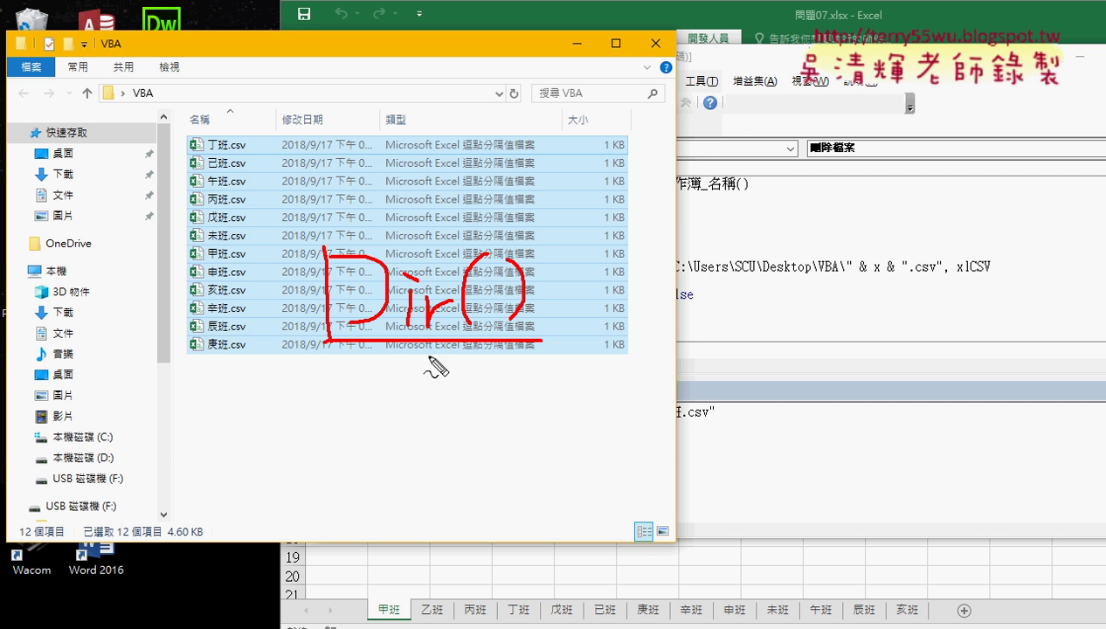
pyautogui.moveTo(337, 350); pyautogui.dragTo(462, 350)
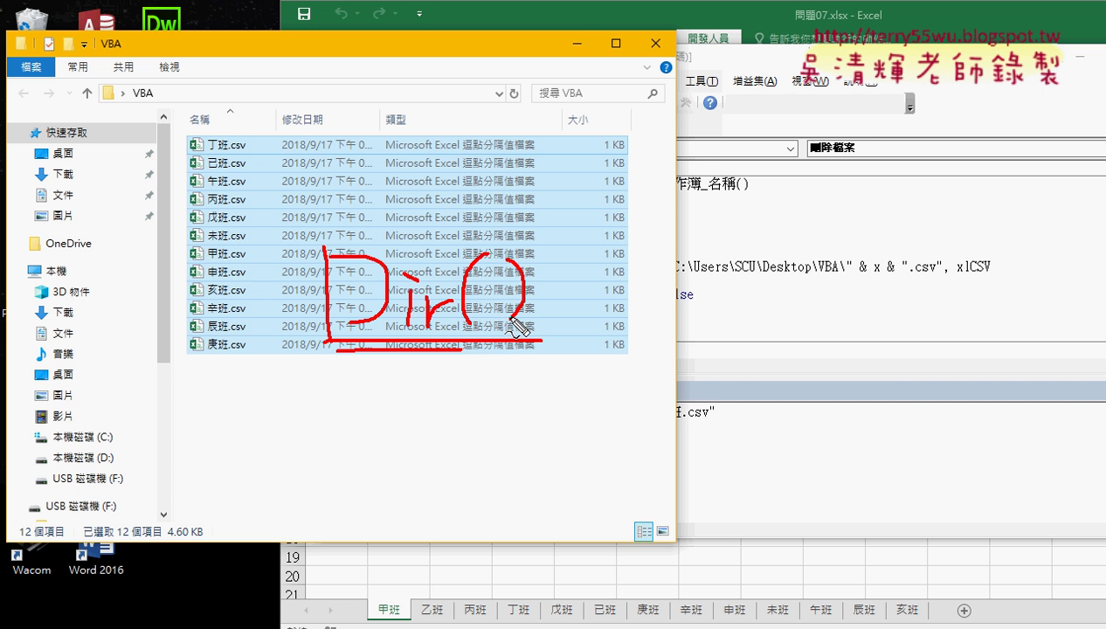
# Step: Mark the folder path and first file, and draw the *.* wildcard with the screen pen
pyautogui.moveTo(134, 105)
pyautogui.mouseDown()
pyautogui.moveTo(278, 108)
pyautogui.moveTo(535, 248)
pyautogui.mouseUp()
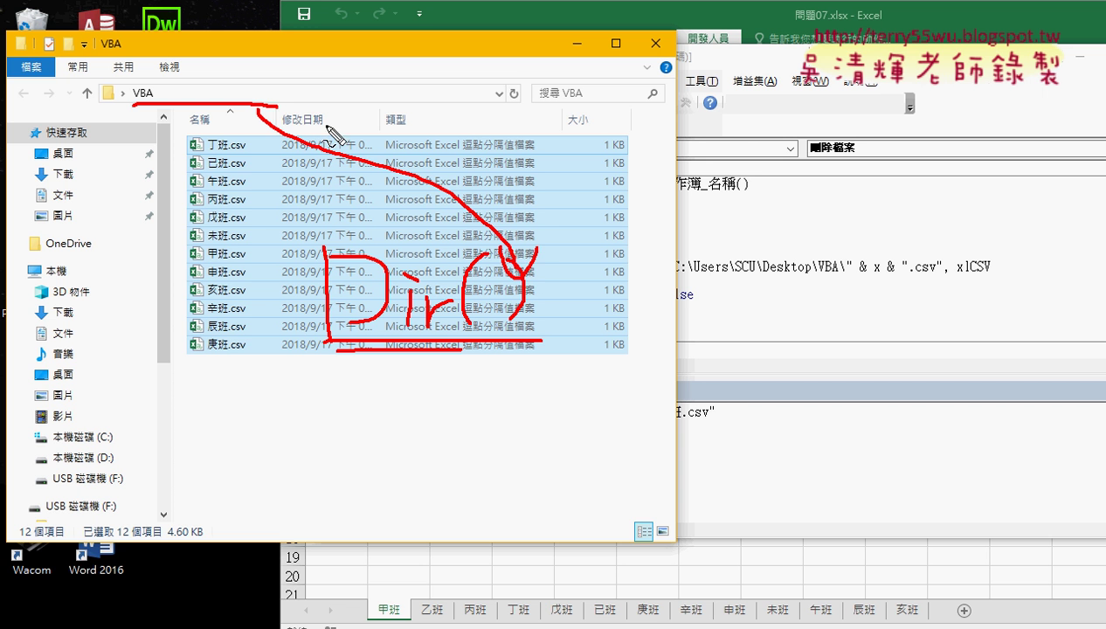
pyautogui.moveTo(235, 155); pyautogui.dragTo(540, 233)
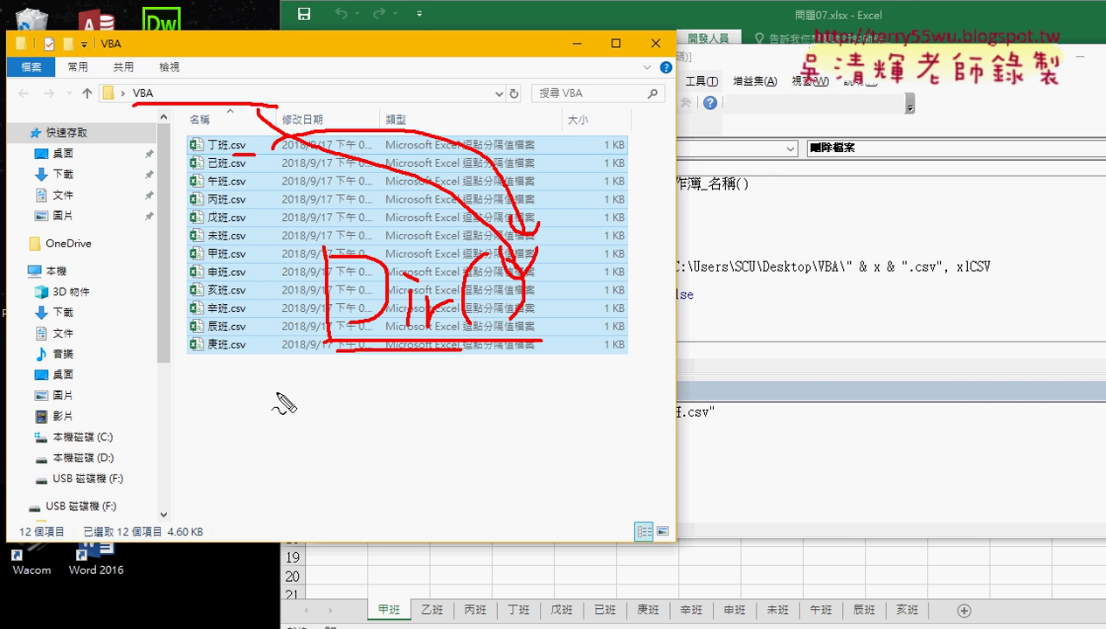
pyautogui.moveTo(281, 382)
pyautogui.mouseDown()
pyautogui.moveTo(277, 419)
pyautogui.moveTo(264, 417)
pyautogui.moveTo(301, 412)
pyautogui.mouseUp()
pyautogui.moveTo(251, 401); pyautogui.dragTo(313, 398)
pyautogui.click(329, 417)
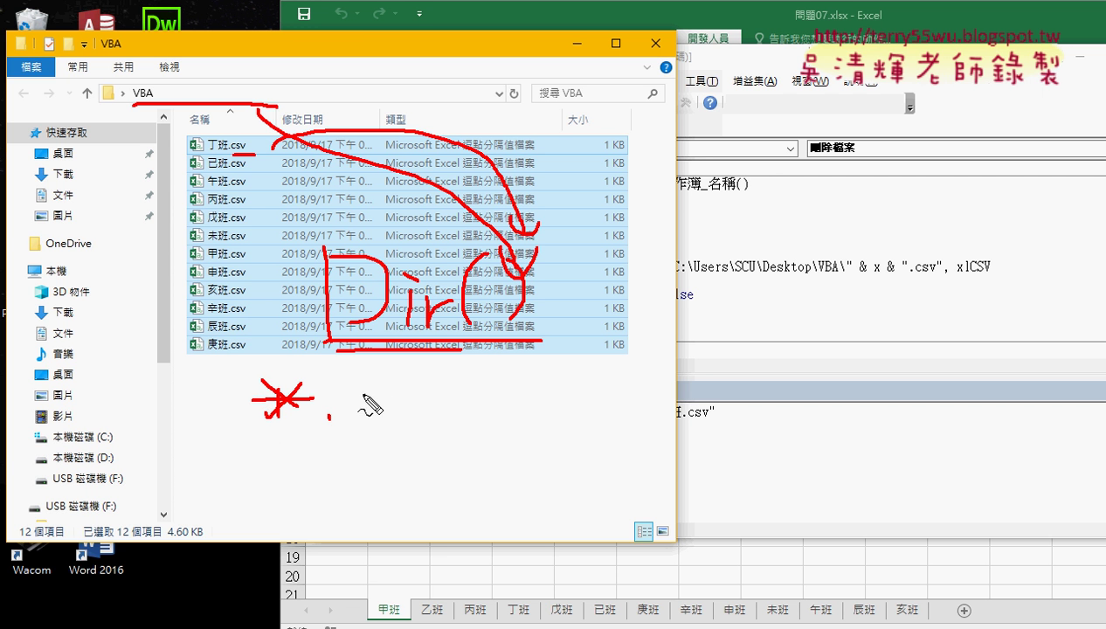
pyautogui.moveTo(370, 380); pyautogui.dragTo(369, 414)
pyautogui.moveTo(358, 384)
pyautogui.mouseDown()
pyautogui.moveTo(383, 409)
pyautogui.moveTo(357, 410)
pyautogui.moveTo(390, 394)
pyautogui.mouseUp()
pyautogui.moveTo(281, 398); pyautogui.dragTo(291, 427)
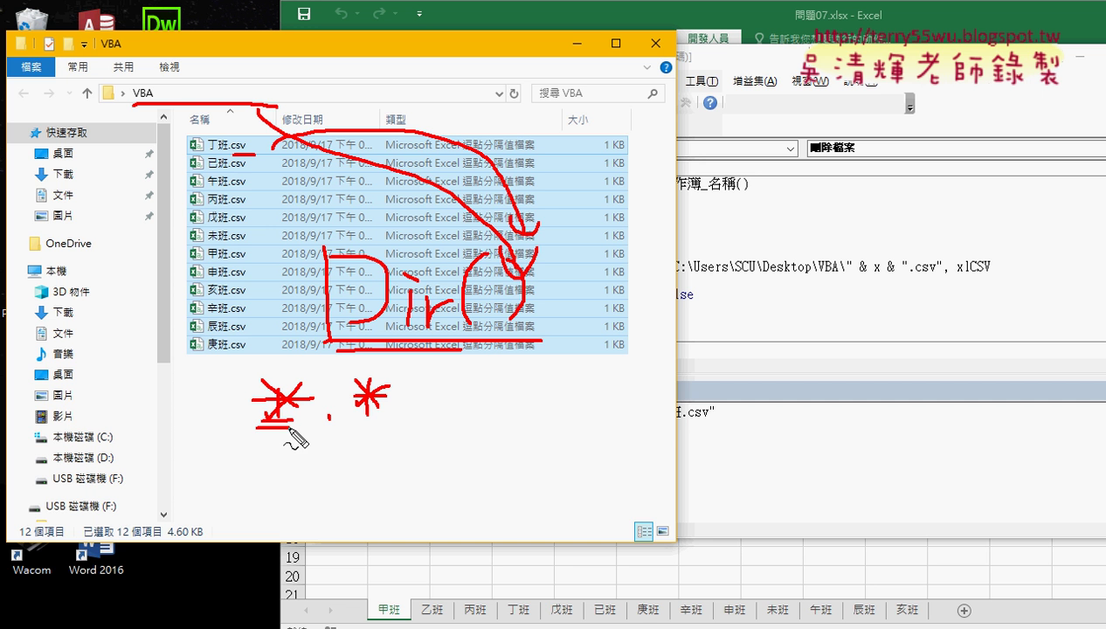
pyautogui.moveTo(353, 415)
pyautogui.mouseDown()
pyautogui.moveTo(375, 414)
pyautogui.moveTo(378, 428)
pyautogui.mouseUp()
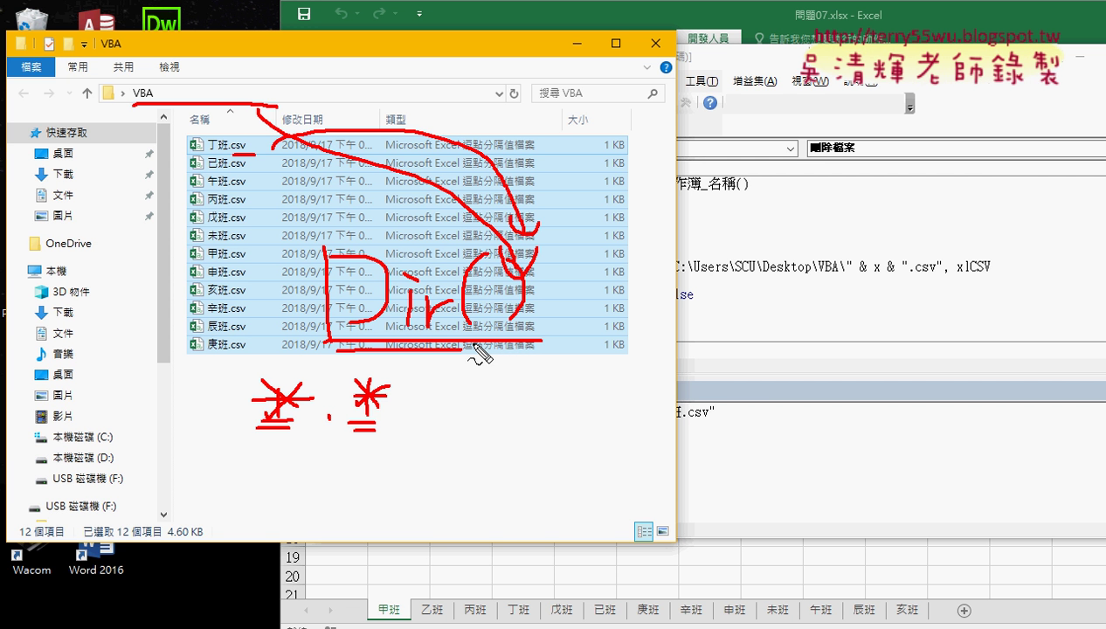
# Step: Draw circled tally marks beside the file list, then clear all pen annotations
pyautogui.moveTo(532, 369)
pyautogui.mouseDown()
pyautogui.moveTo(532, 391)
pyautogui.moveTo(552, 389)
pyautogui.mouseUp()
pyautogui.moveTo(559, 435); pyautogui.dragTo(545, 458)
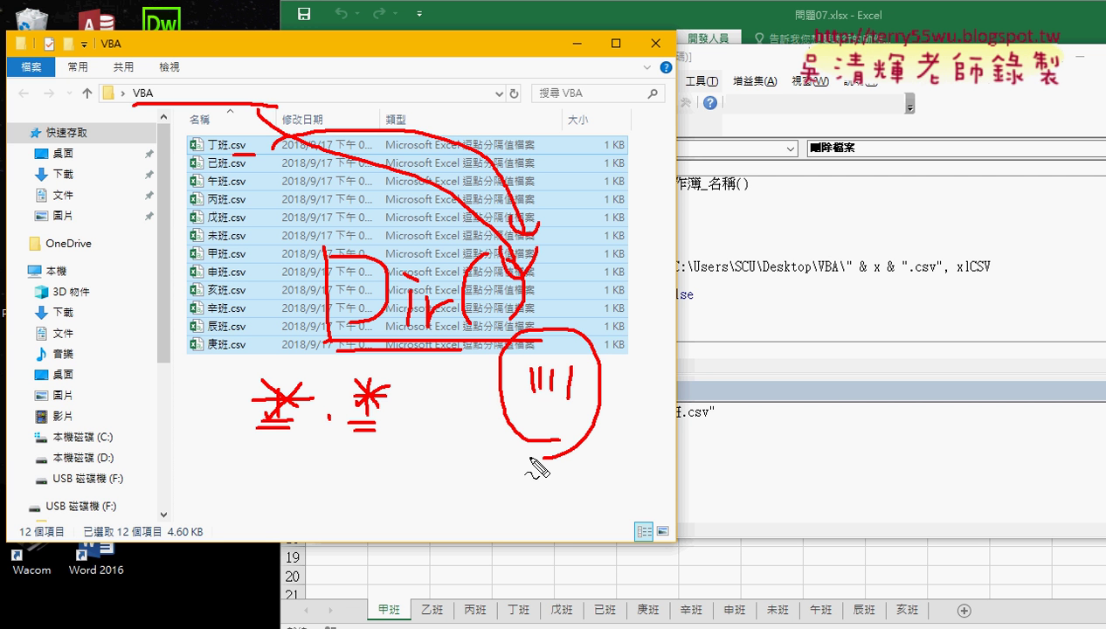
pyautogui.press('Escape')
# Step: Close the Immediate window and compare the sPath variable with the folder path in Explorer
pyautogui.click(831, 312)
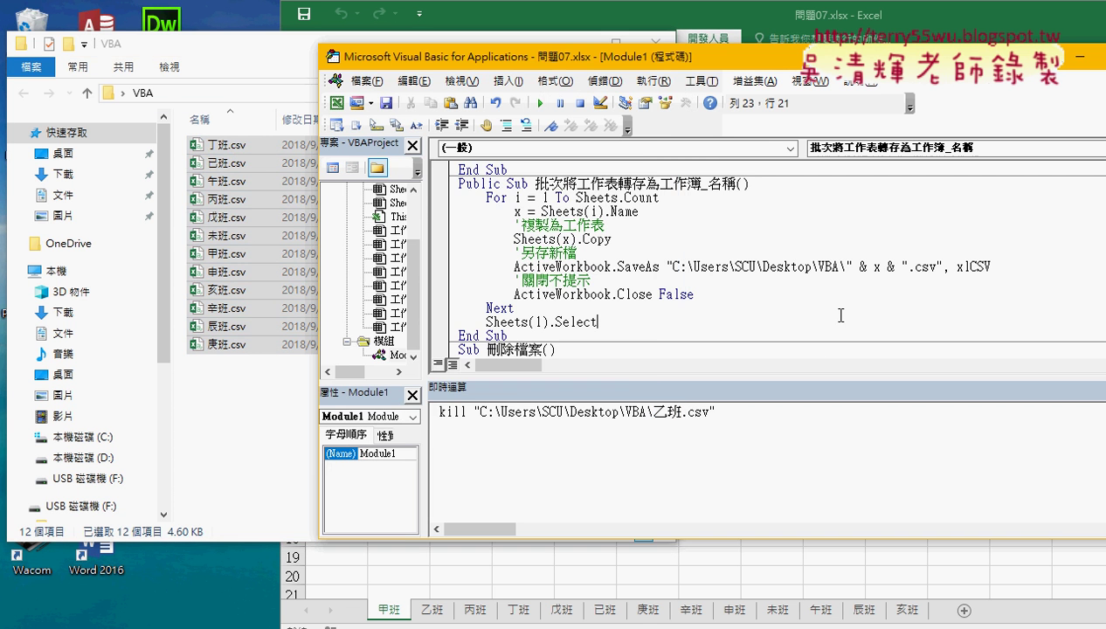
pyautogui.moveTo(720, 62); pyautogui.dragTo(497, 62)
pyautogui.click(936, 381)
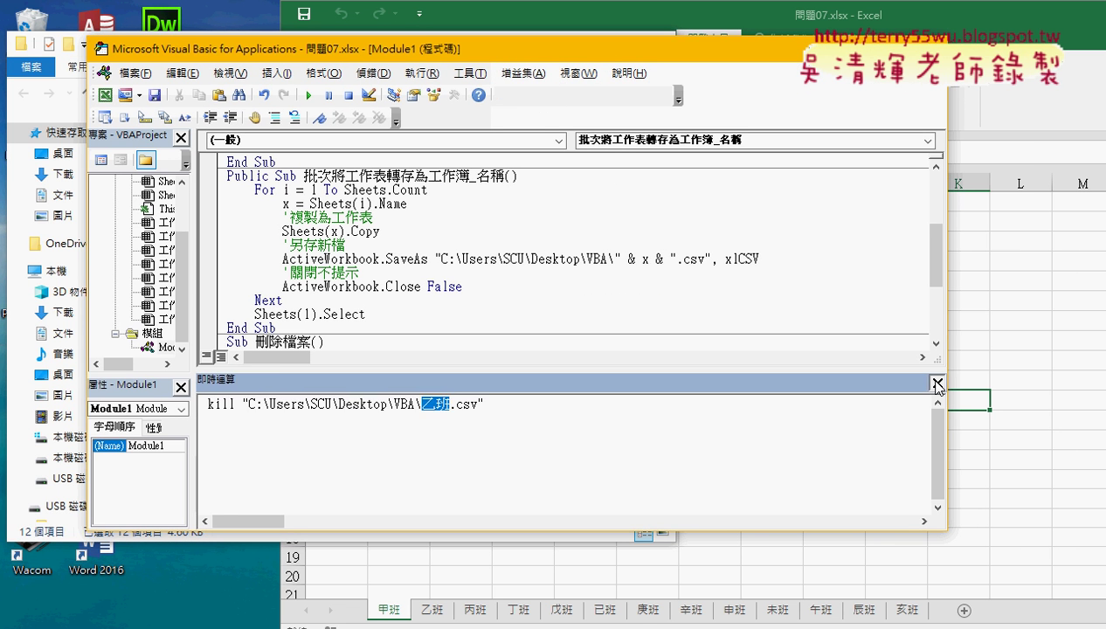
pyautogui.moveTo(255, 370); pyautogui.dragTo(508, 369)
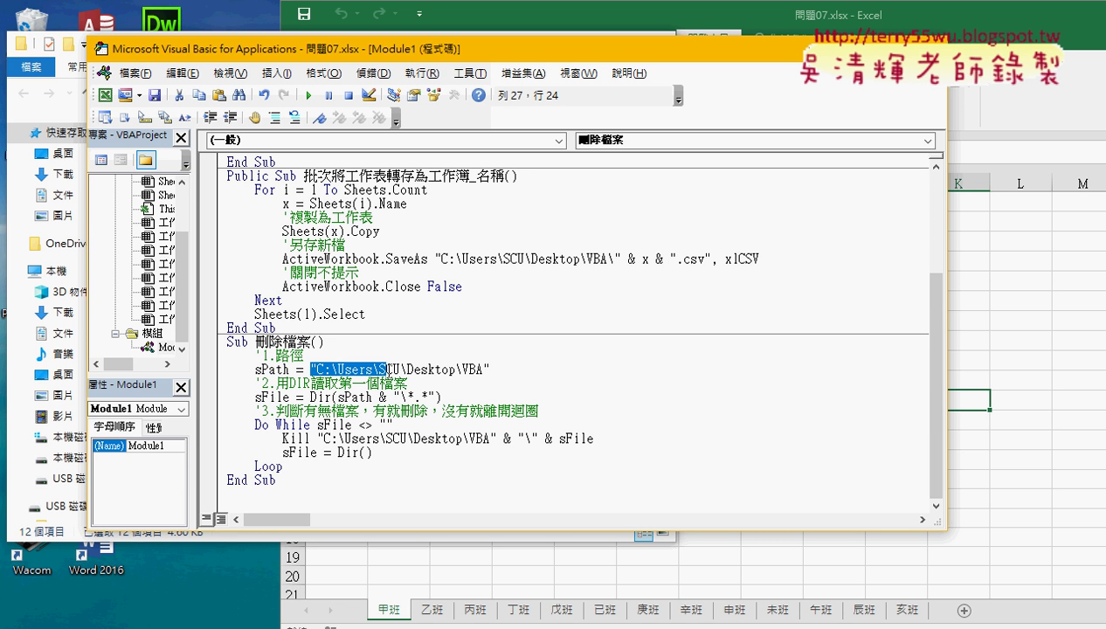
pyautogui.click(470, 72)
pyautogui.moveTo(505, 51); pyautogui.dragTo(692, 54)
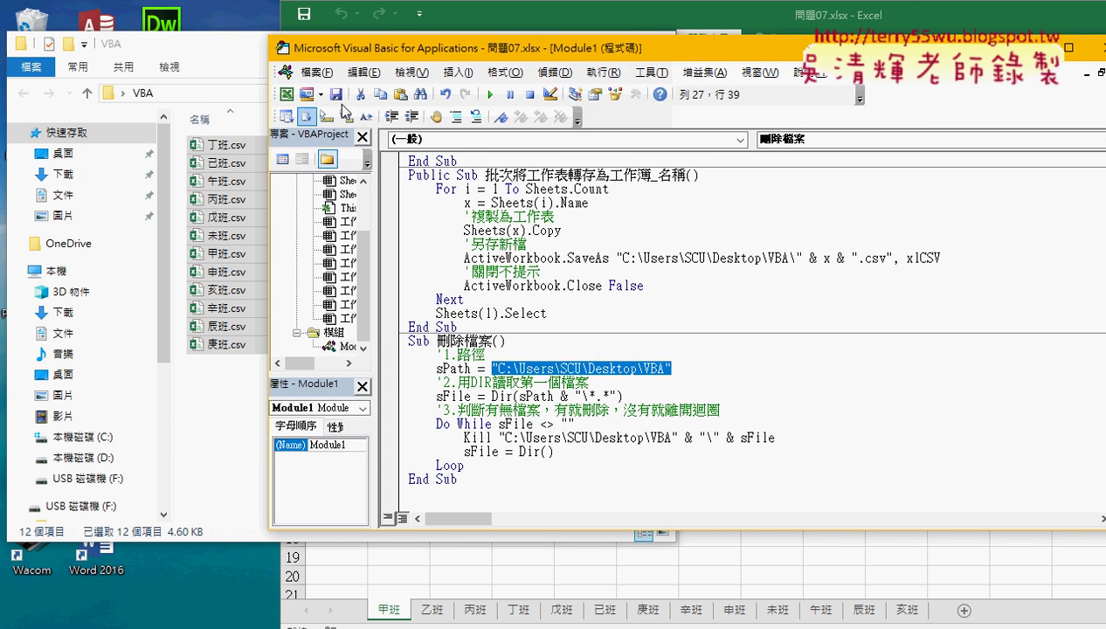
pyautogui.click(234, 93)
pyautogui.click(734, 387)
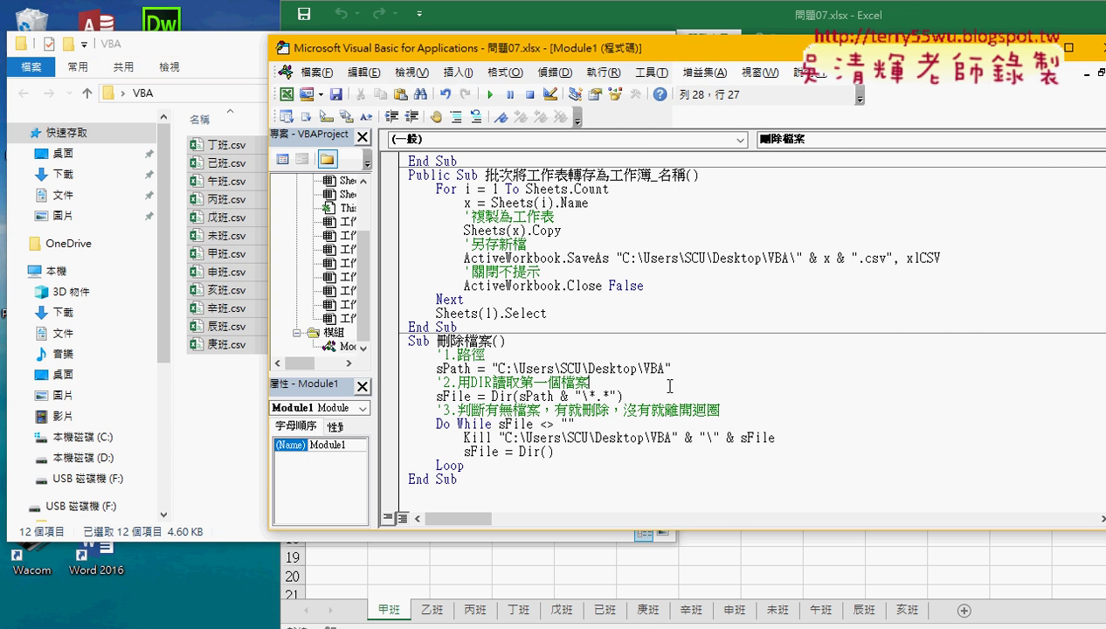
# Step: Remove the path-and-wildcard argument from the first Dir call, leaving sFile = Dir()
pyautogui.moveTo(669, 368); pyautogui.dragTo(491, 368)
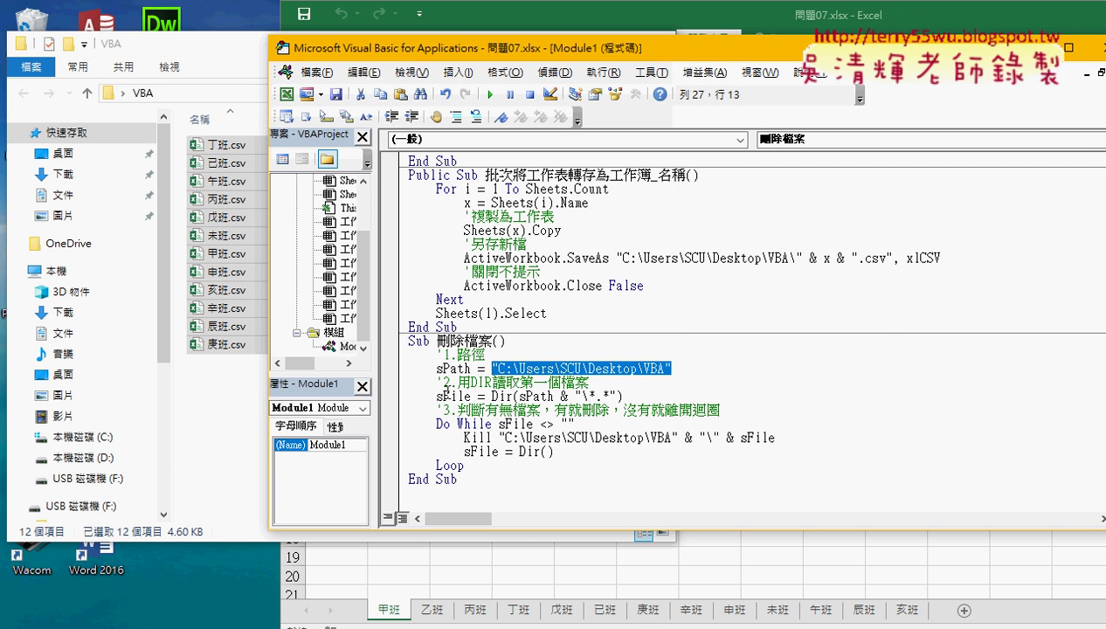
pyautogui.click(469, 396)
pyautogui.doubleClick(468, 396)
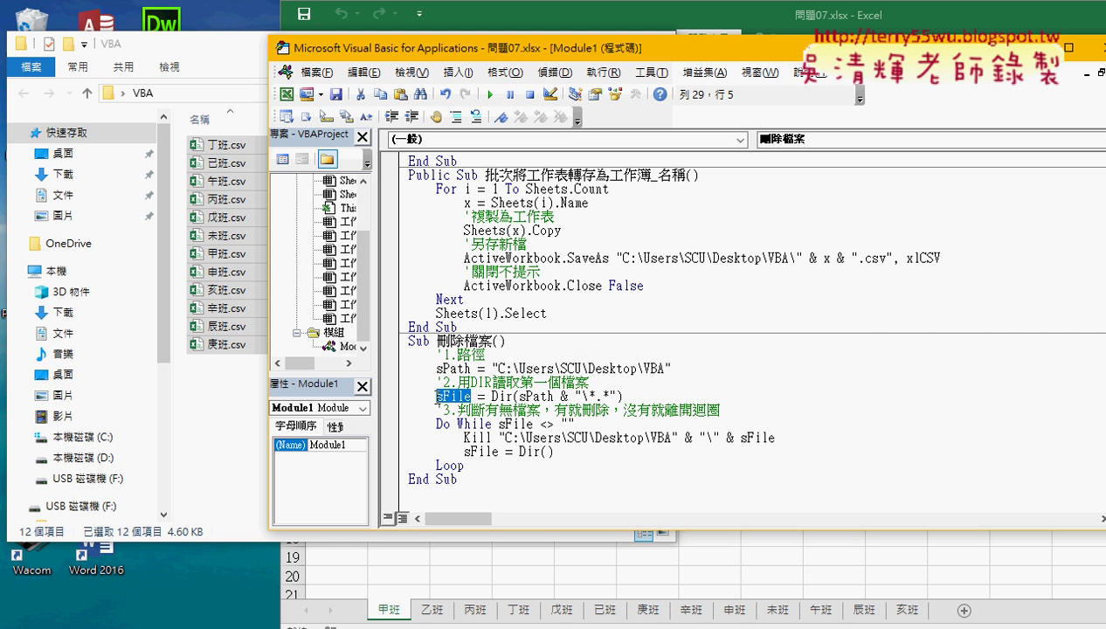
pyautogui.moveTo(520, 396); pyautogui.dragTo(613, 396)
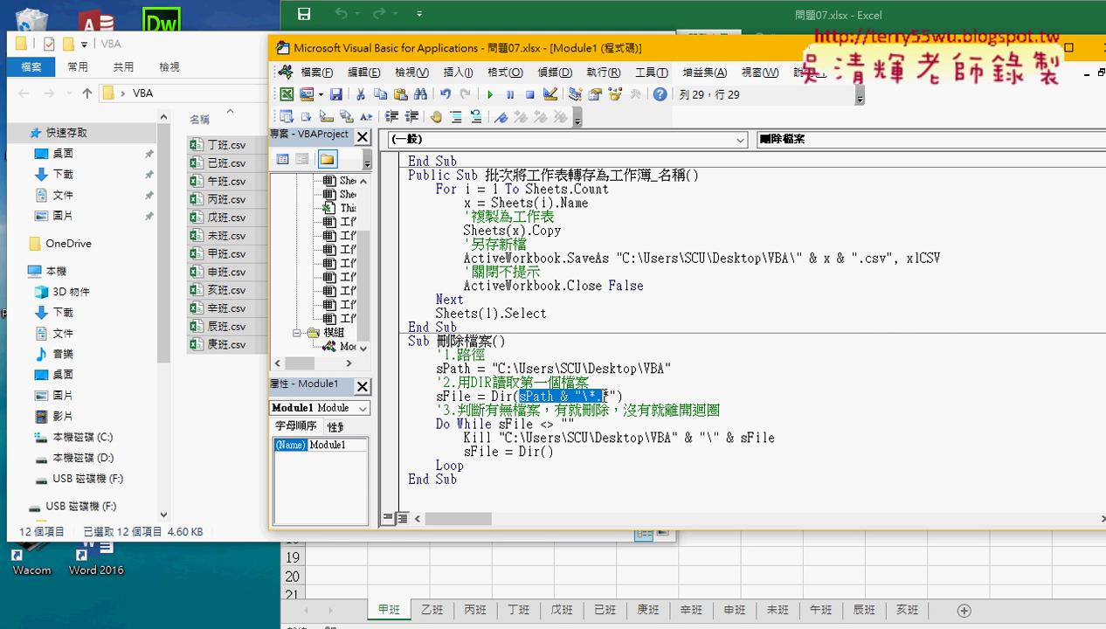
pyautogui.press('Delete')
pyautogui.press('Delete')
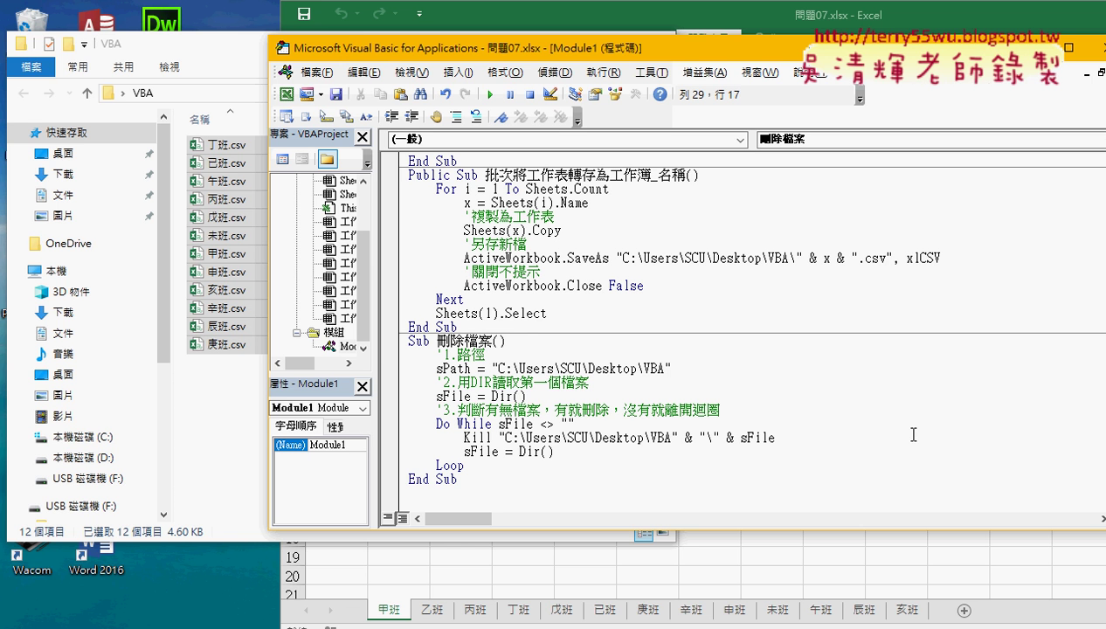
# Step: Rewrite the first Dir call as Dir(sPath & "*.*")
pyautogui.press('BackSpace')
pyautogui.click(492, 395)
pyautogui.write('vba')
pyautogui.write('.')
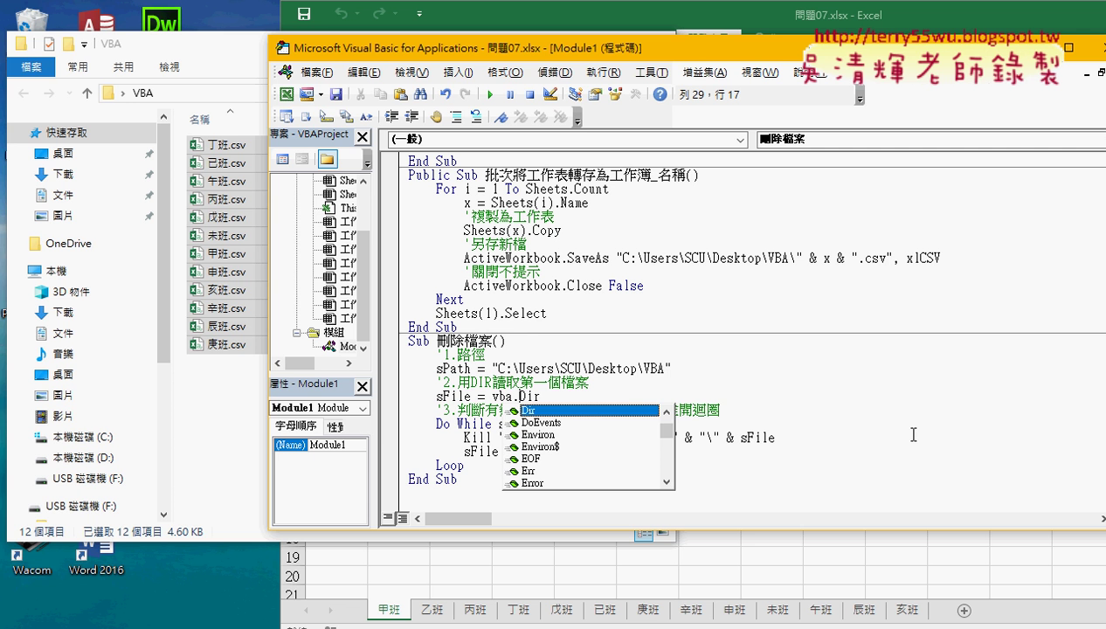
pyautogui.press('BackSpace')
pyautogui.press('BackSpace')
pyautogui.press('BackSpace')
pyautogui.press('BackSpace')
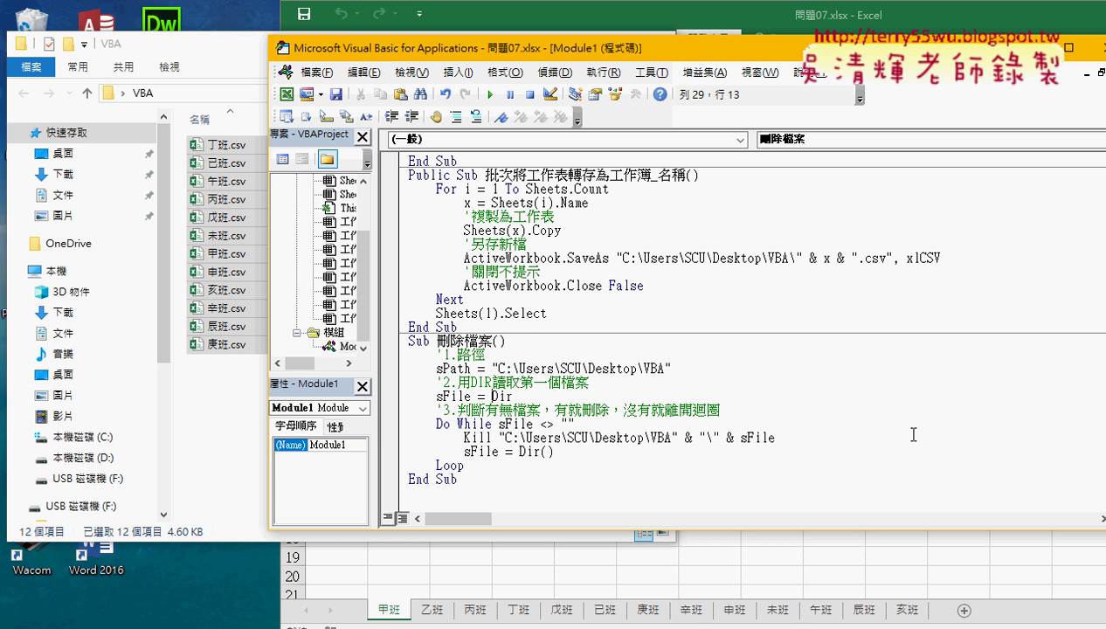
pyautogui.press('Right')
pyautogui.press('Right')
pyautogui.press('Right')
pyautogui.write('(')
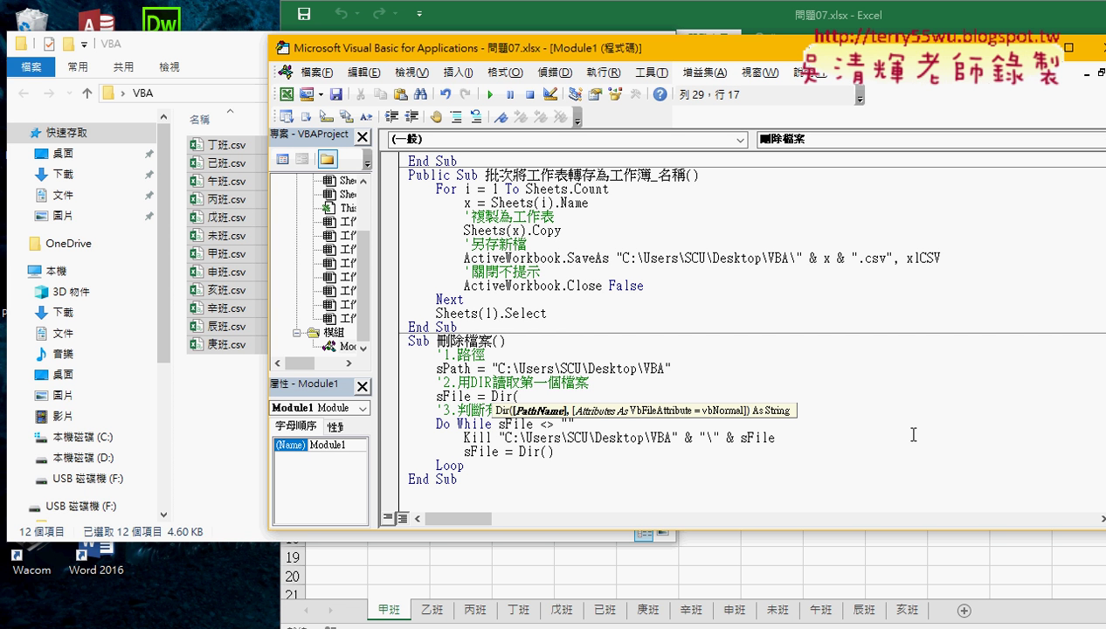
pyautogui.write('s')
pyautogui.write('Path')
pyautogui.write(' &')
pyautogui.write(' "')
pyautogui.write('*.*')
pyautogui.write('"')
pyautogui.write(')')
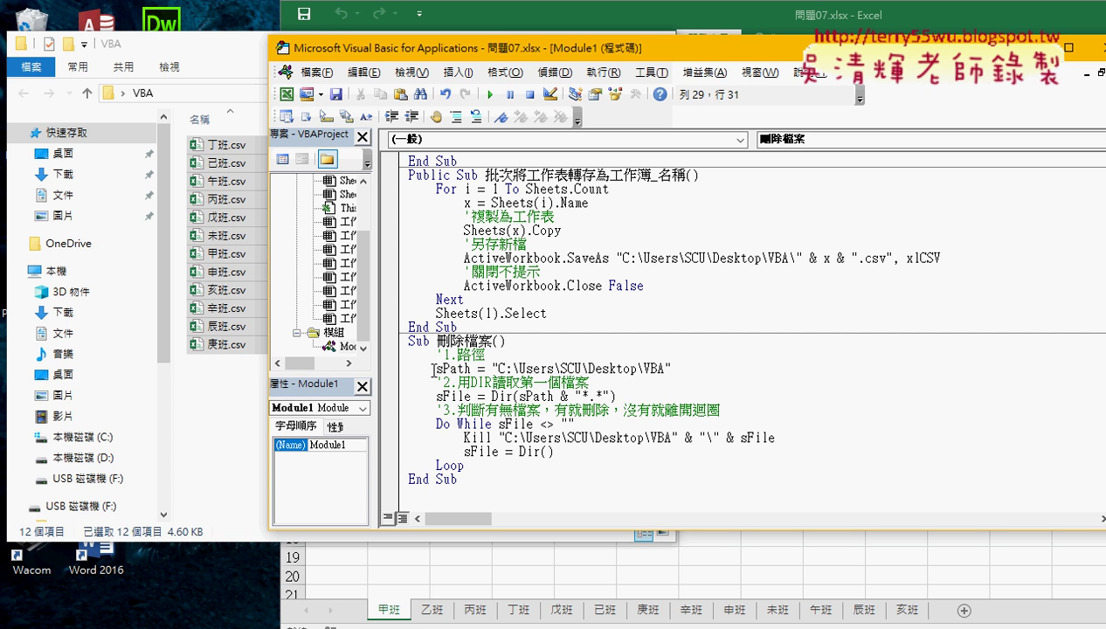
# Step: Add the missing backslash so the call reads Dir(sPath & "\*.*")
pyautogui.moveTo(434, 370); pyautogui.dragTo(470, 369)
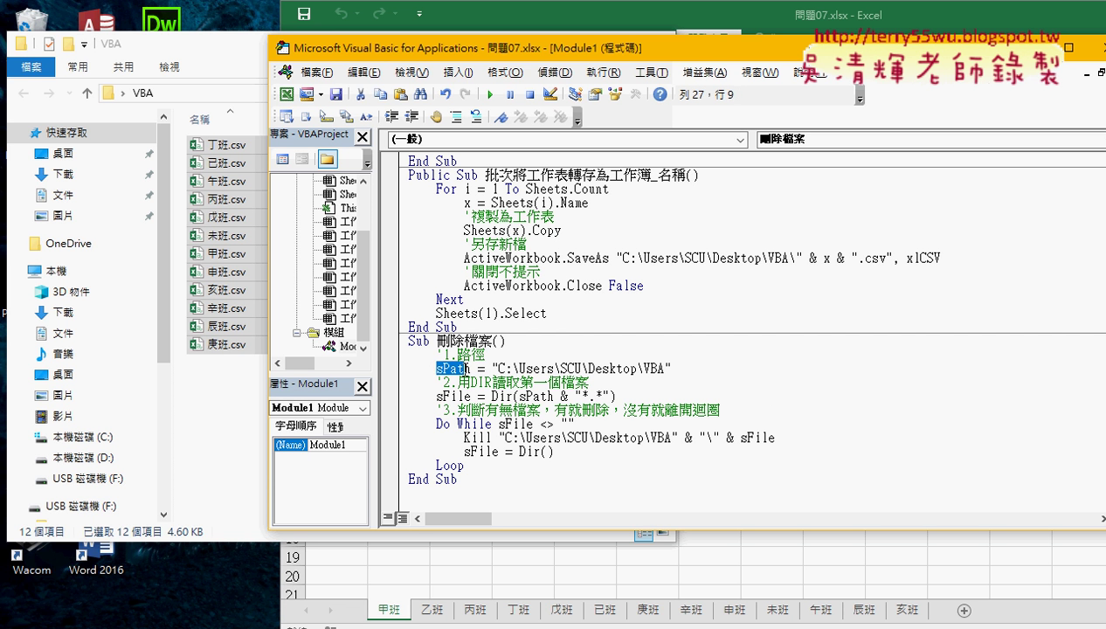
pyautogui.click(665, 368)
pyautogui.moveTo(714, 436); pyautogui.dragTo(704, 437)
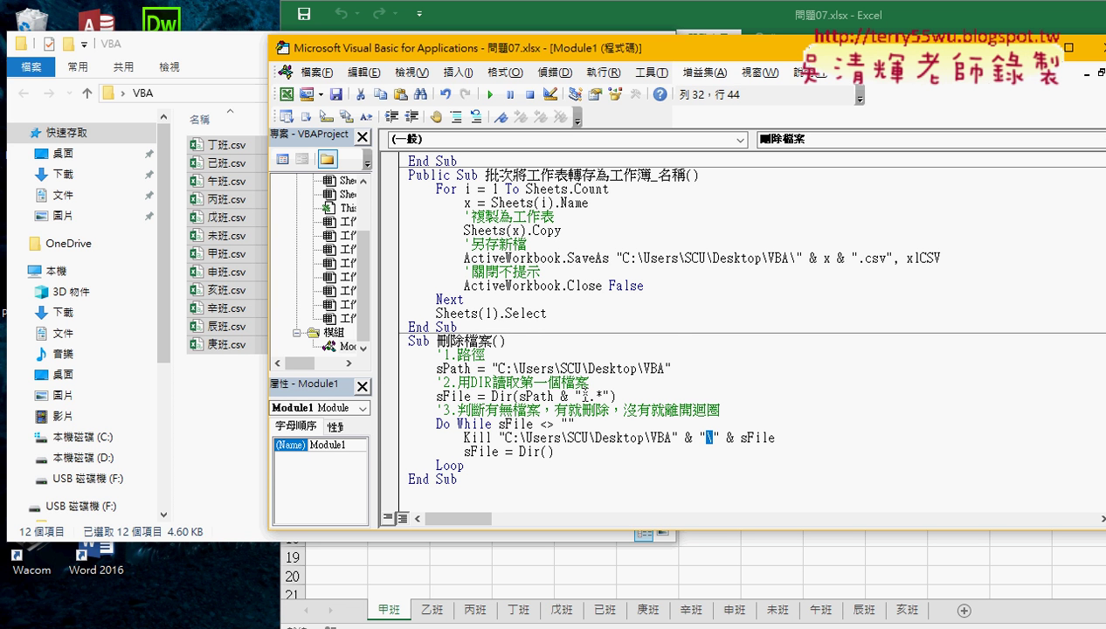
pyautogui.click(576, 394)
pyautogui.write('\\')
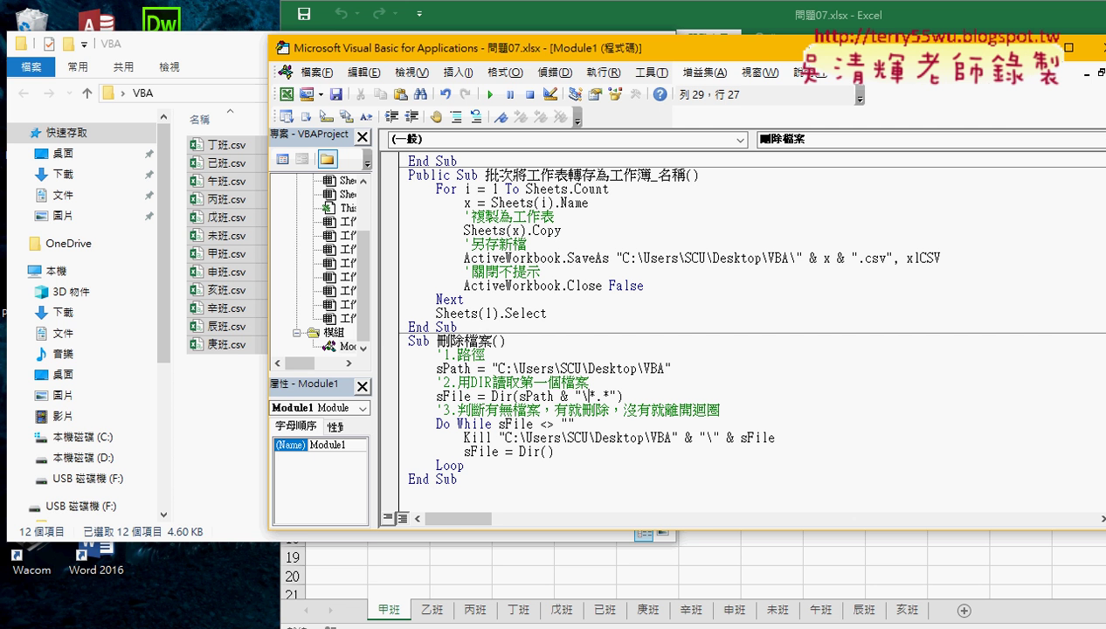
pyautogui.moveTo(275, 626)
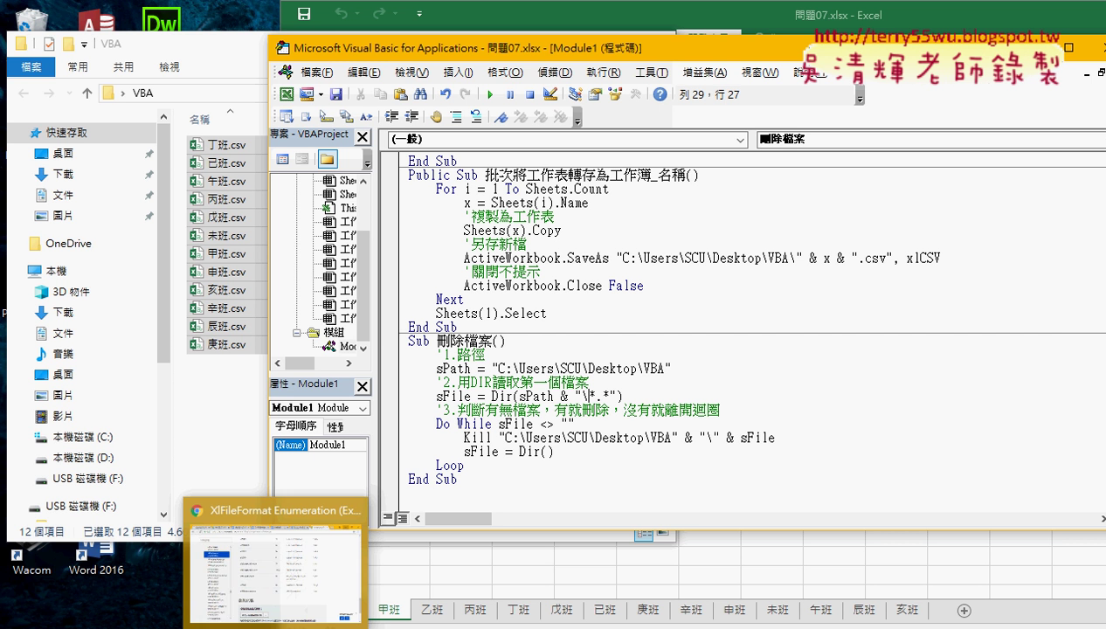
pyautogui.click(275, 563)
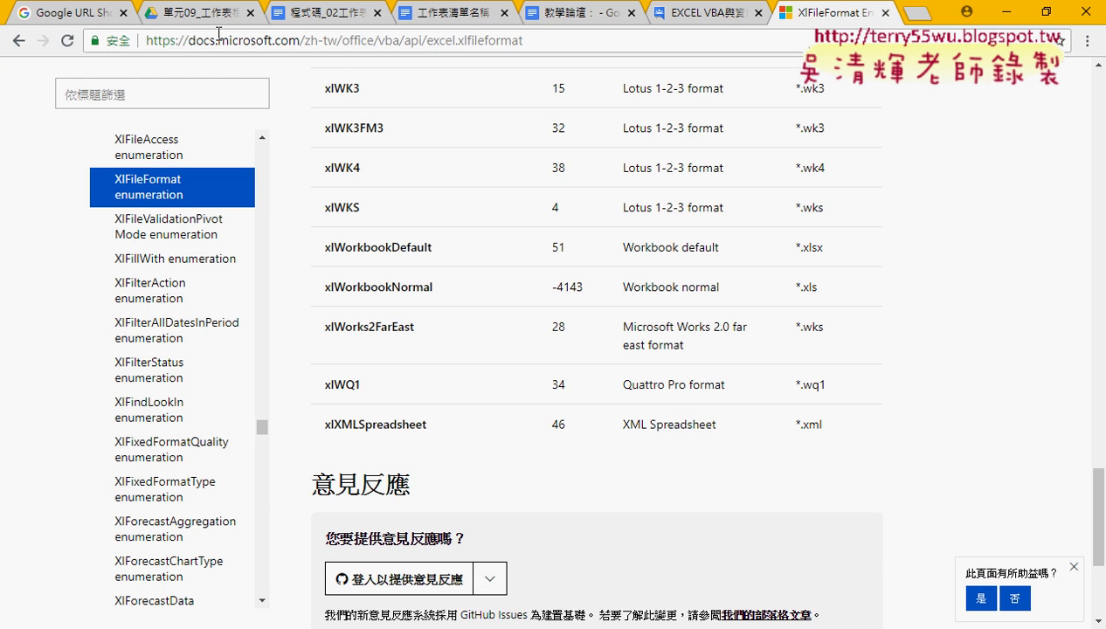
pyautogui.click(330, 14)
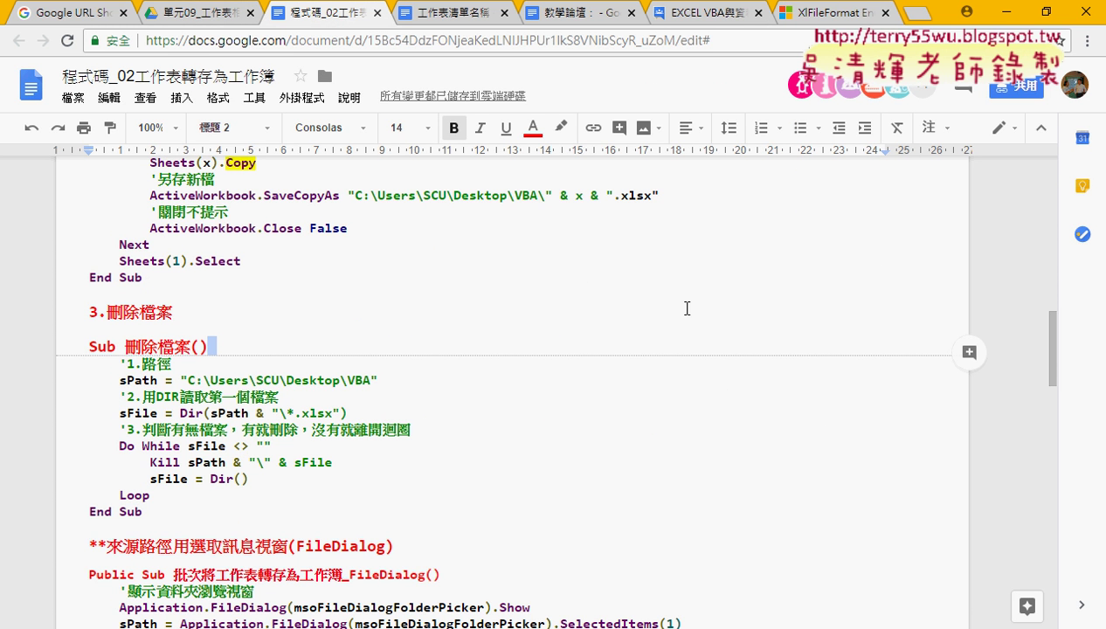
pyautogui.click(1002, 17)
pyautogui.click(489, 403)
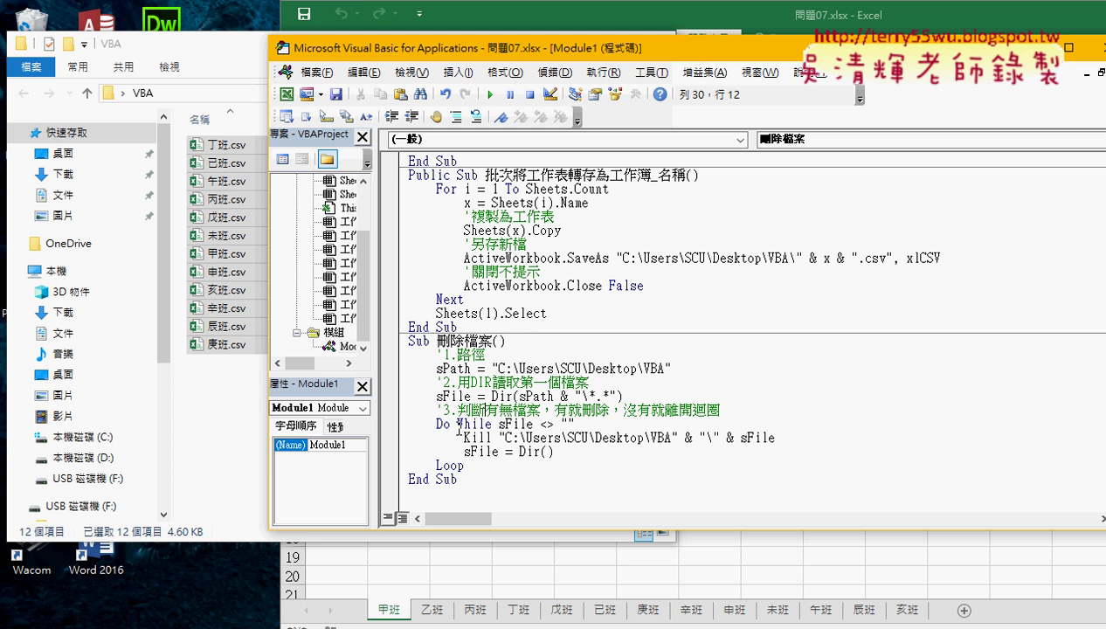
pyautogui.moveTo(436, 424)
pyautogui.mouseDown()
pyautogui.moveTo(492, 424)
pyautogui.moveTo(552, 396)
pyautogui.moveTo(622, 396)
pyautogui.mouseUp()
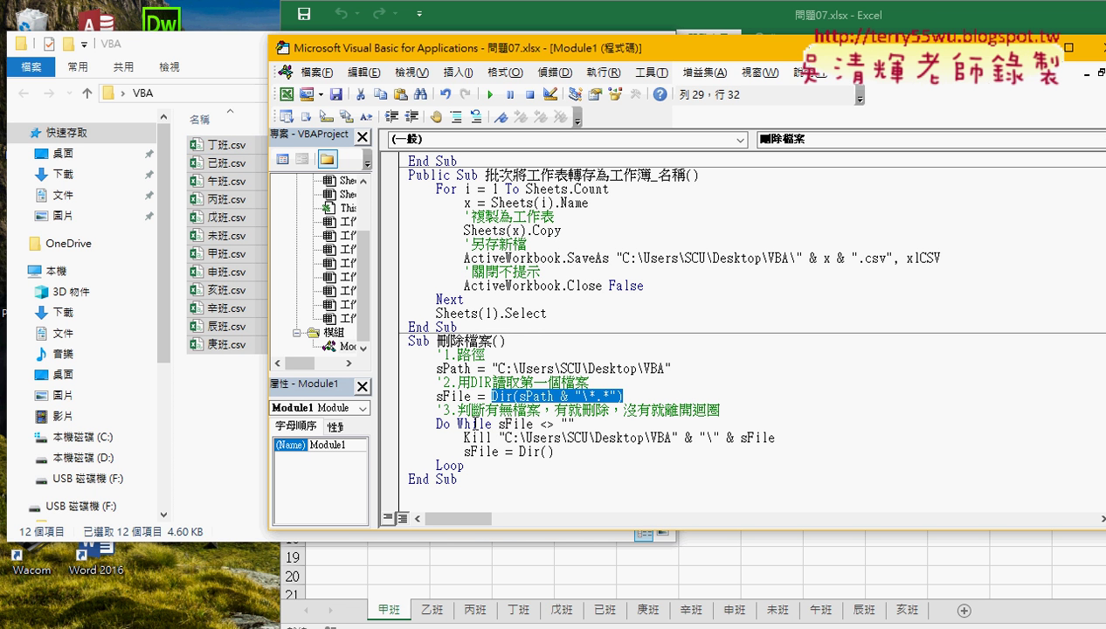
pyautogui.moveTo(496, 422); pyautogui.dragTo(554, 423)
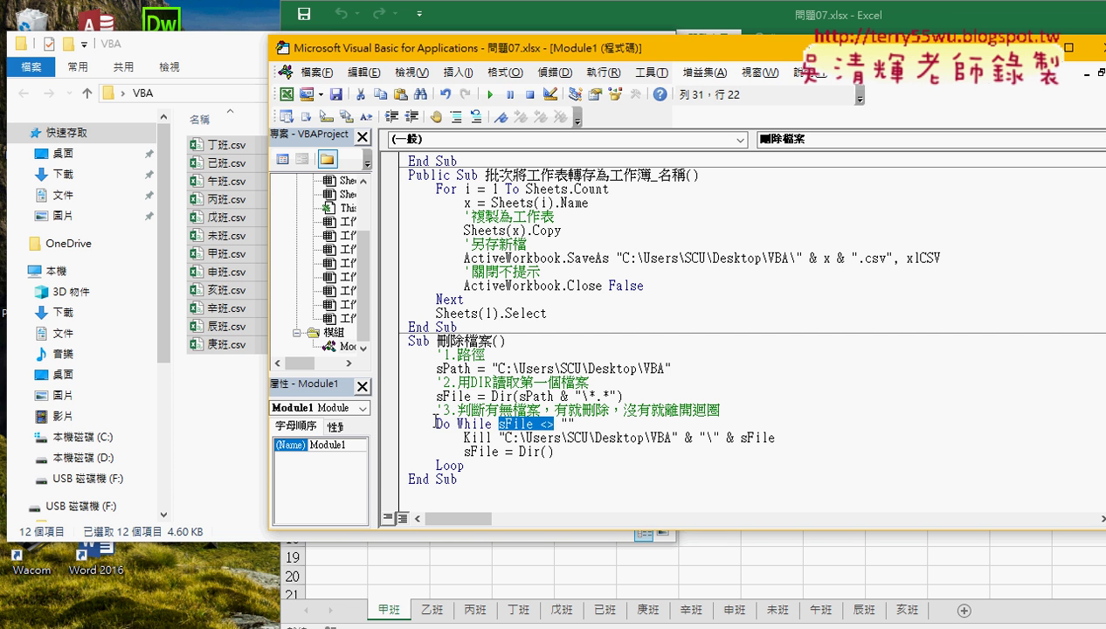
pyautogui.moveTo(435, 424); pyautogui.dragTo(491, 423)
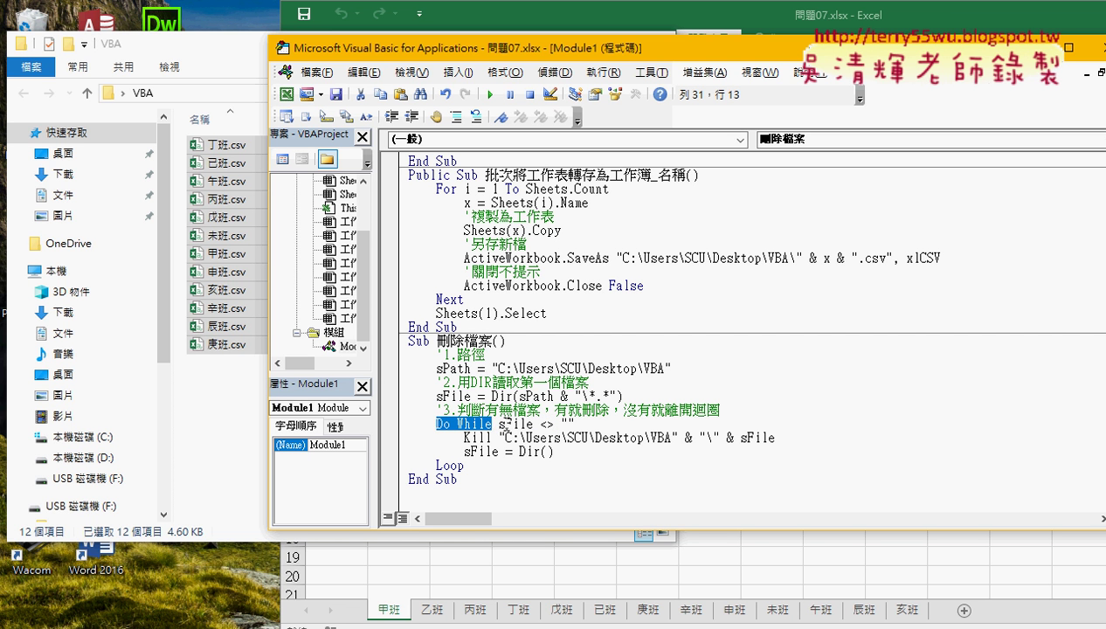
pyautogui.moveTo(498, 423); pyautogui.dragTo(583, 425)
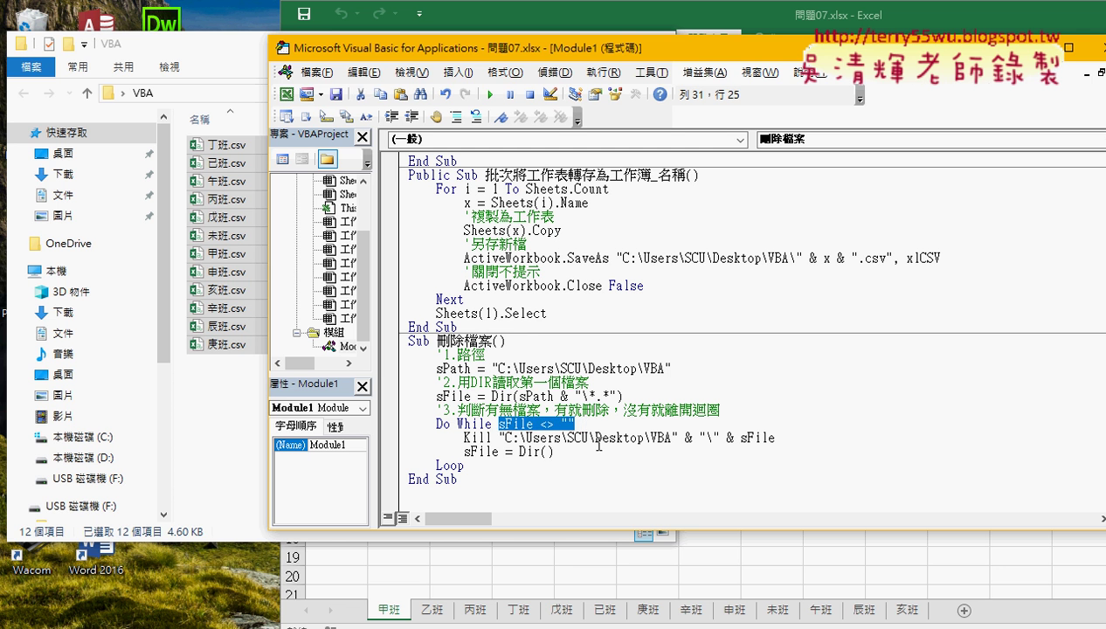
pyautogui.click(591, 431)
pyautogui.click(562, 455)
pyautogui.moveTo(562, 454); pyautogui.dragTo(517, 452)
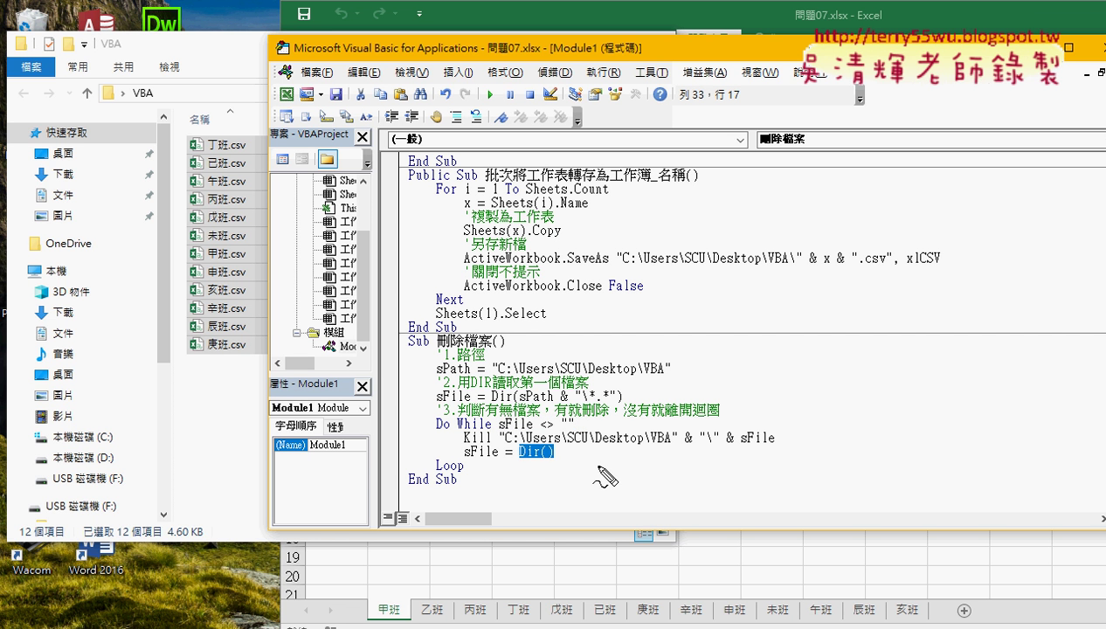
pyautogui.moveTo(495, 403); pyautogui.dragTo(629, 407)
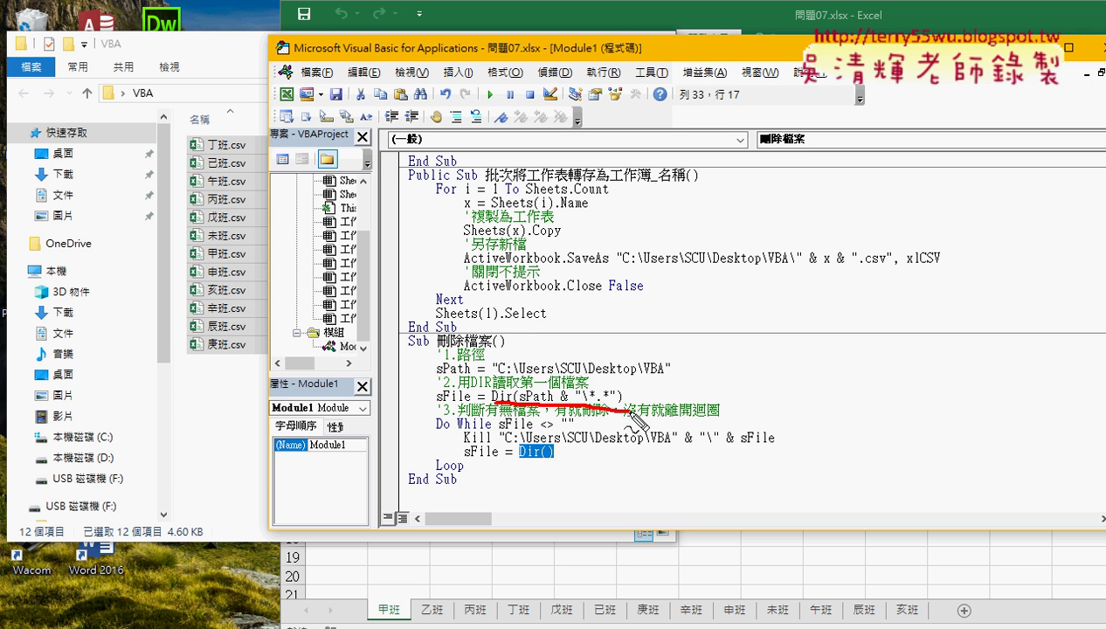
pyautogui.moveTo(672, 366); pyautogui.dragTo(622, 386)
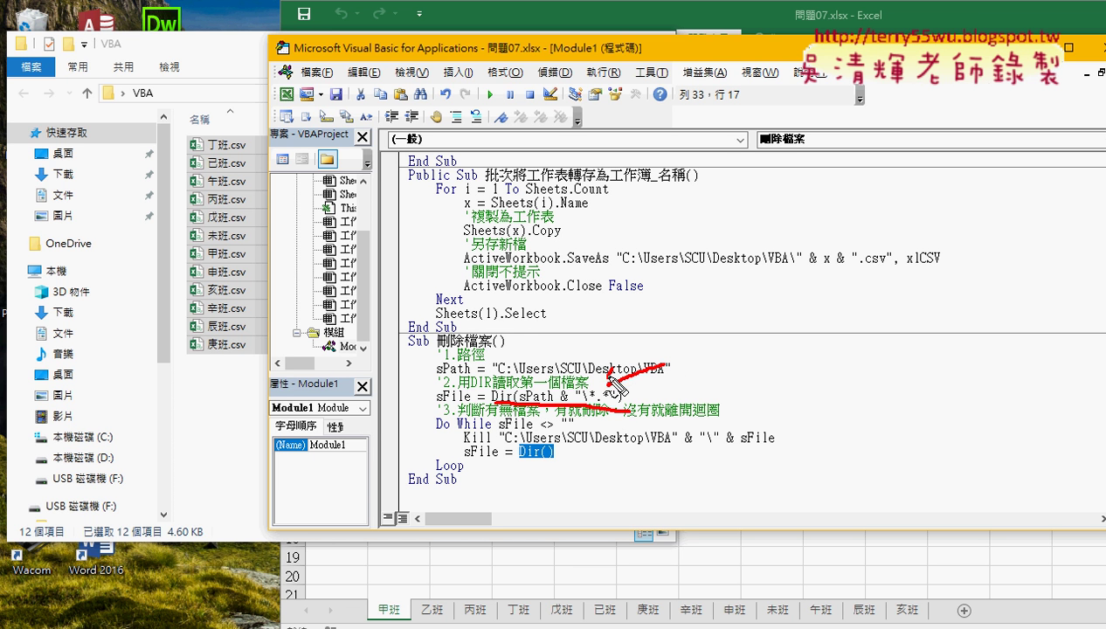
pyautogui.moveTo(622, 511)
pyautogui.mouseDown()
pyautogui.moveTo(549, 462)
pyautogui.moveTo(578, 476)
pyautogui.mouseUp()
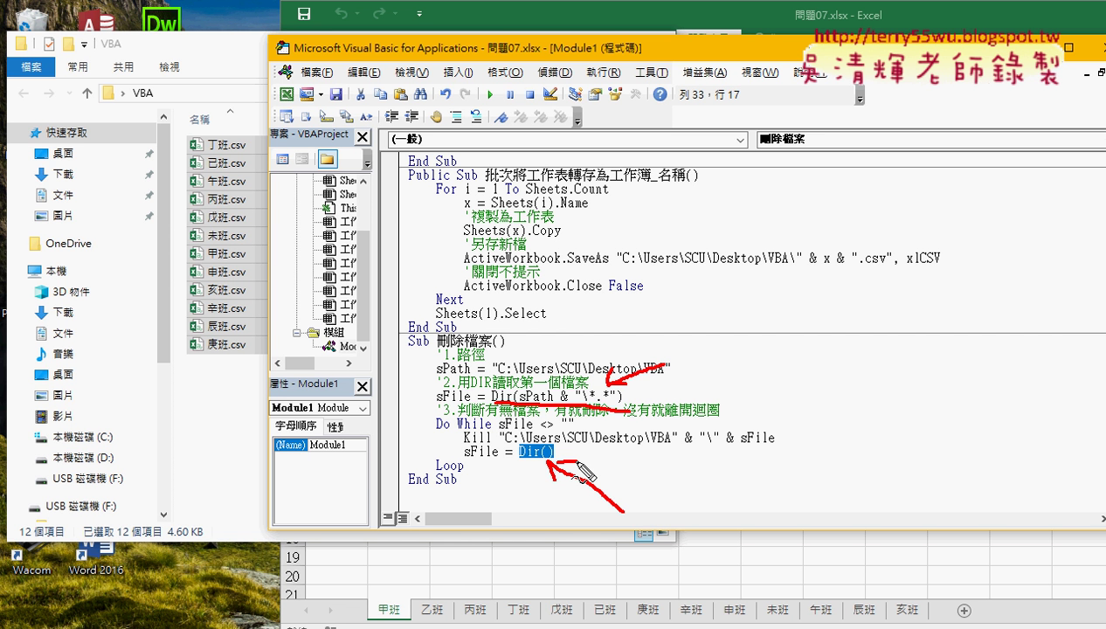
pyautogui.moveTo(522, 456); pyautogui.dragTo(556, 455)
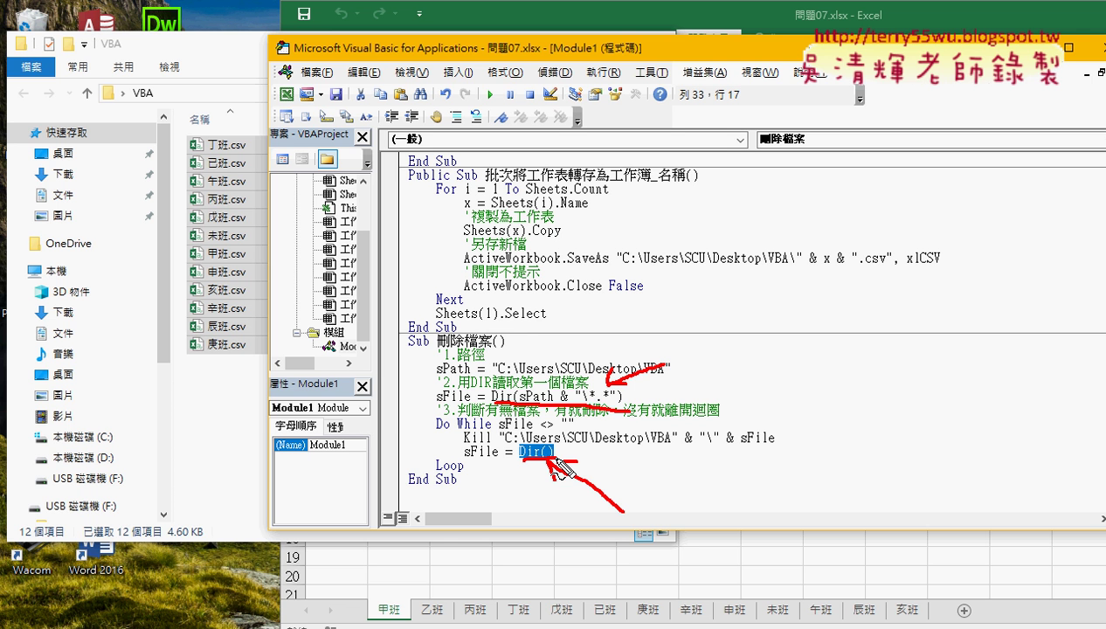
pyautogui.moveTo(435, 472); pyautogui.dragTo(437, 419)
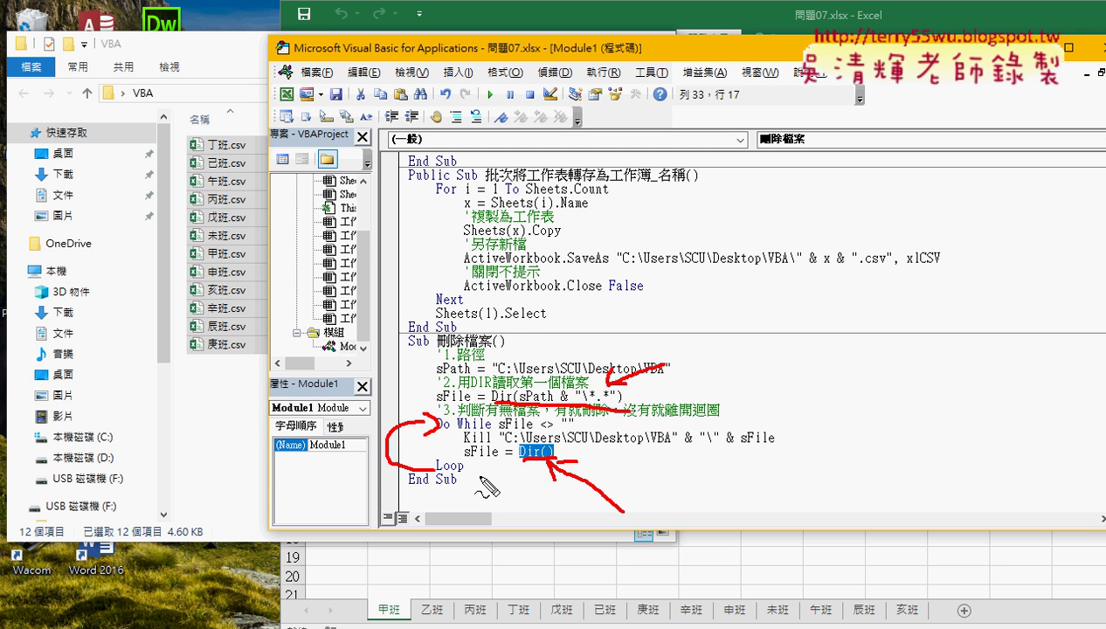
pyautogui.press('Escape')
pyautogui.moveTo(498, 424); pyautogui.dragTo(568, 423)
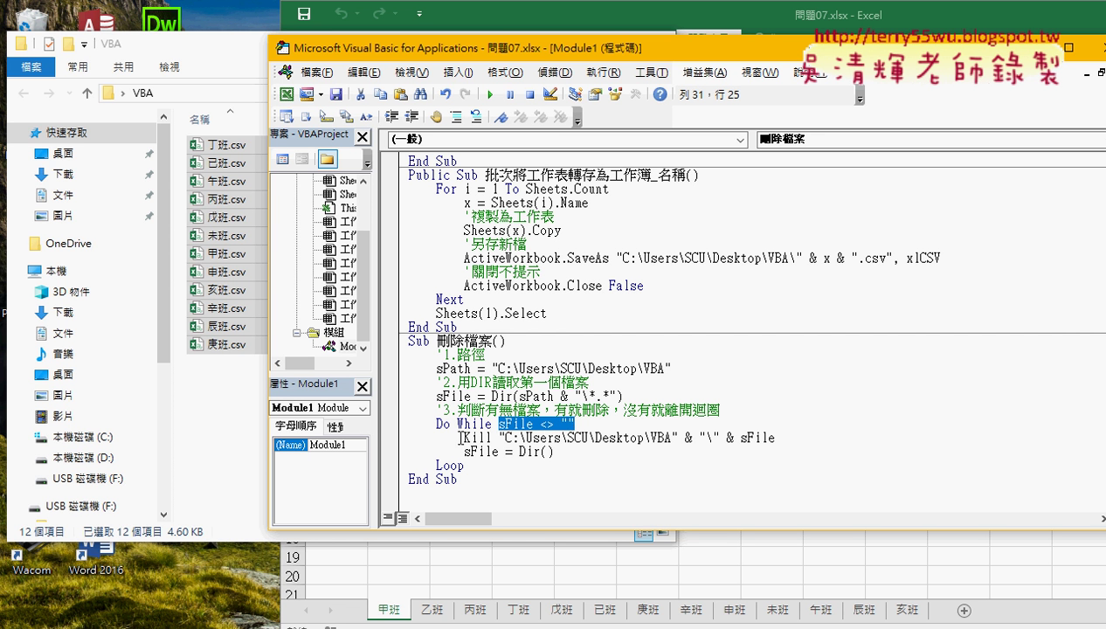
# Step: Run 刪除檔案 with F5 to delete all 12 CSV files, leaving the folder with 0 items
pyautogui.click(555, 423)
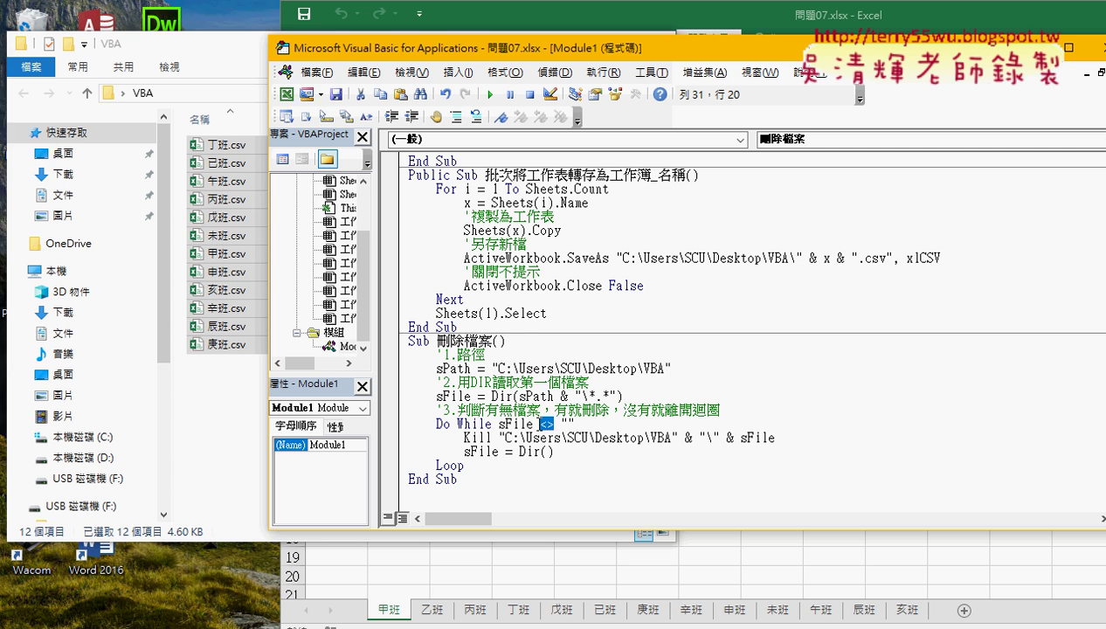
pyautogui.moveTo(554, 424)
pyautogui.mouseDown()
pyautogui.moveTo(540, 425)
pyautogui.moveTo(559, 424)
pyautogui.mouseUp()
pyautogui.click(560, 424)
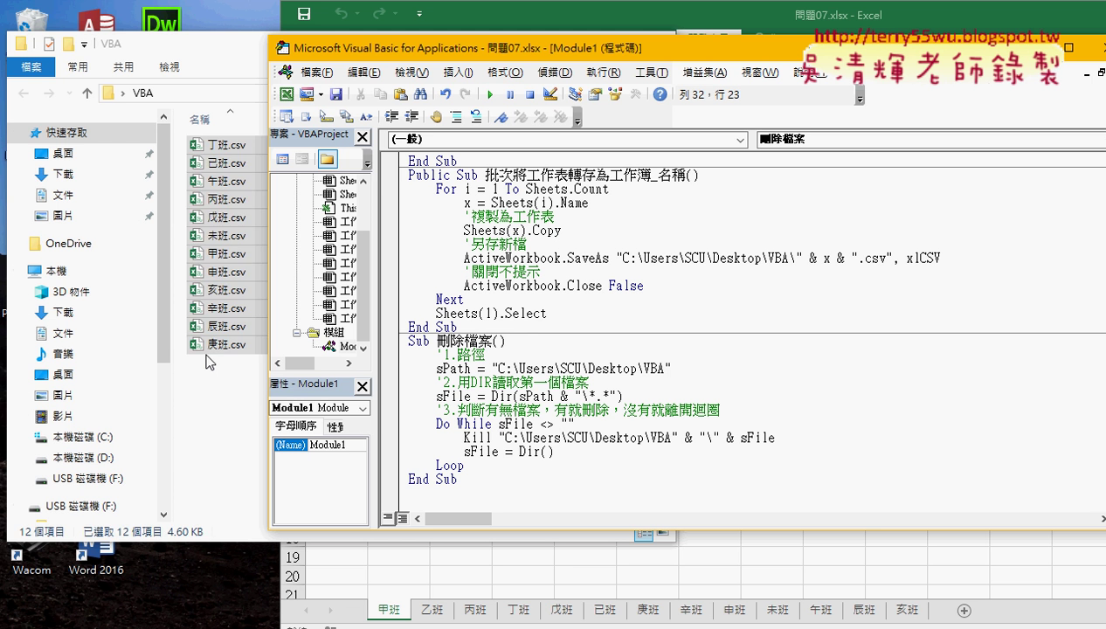
pyautogui.press('F5')
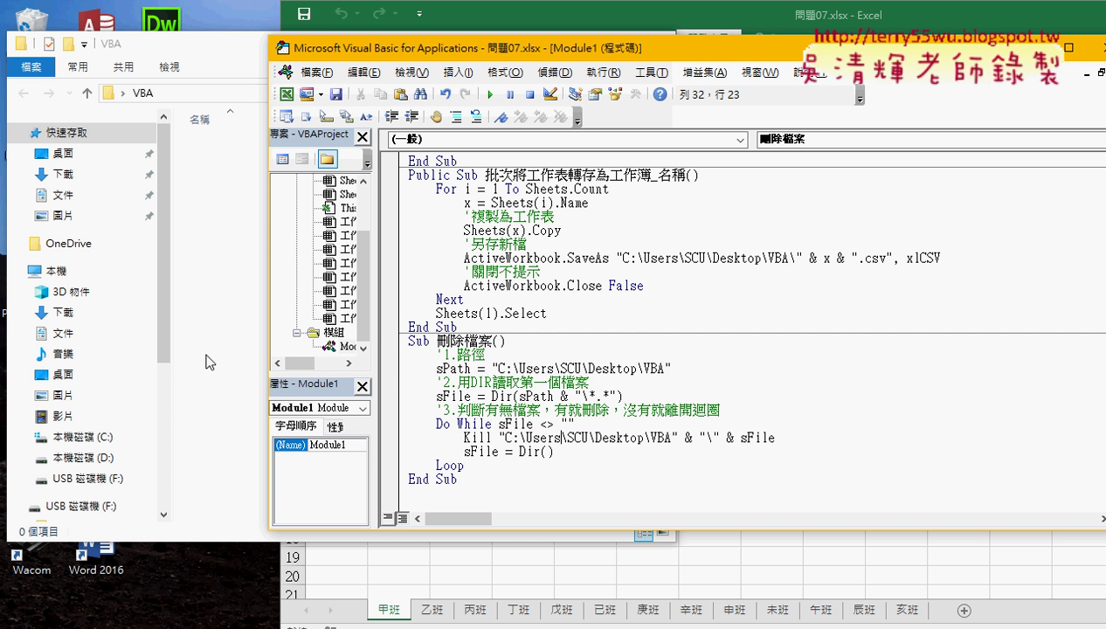
pyautogui.moveTo(567, 259); pyautogui.dragTo(609, 255)
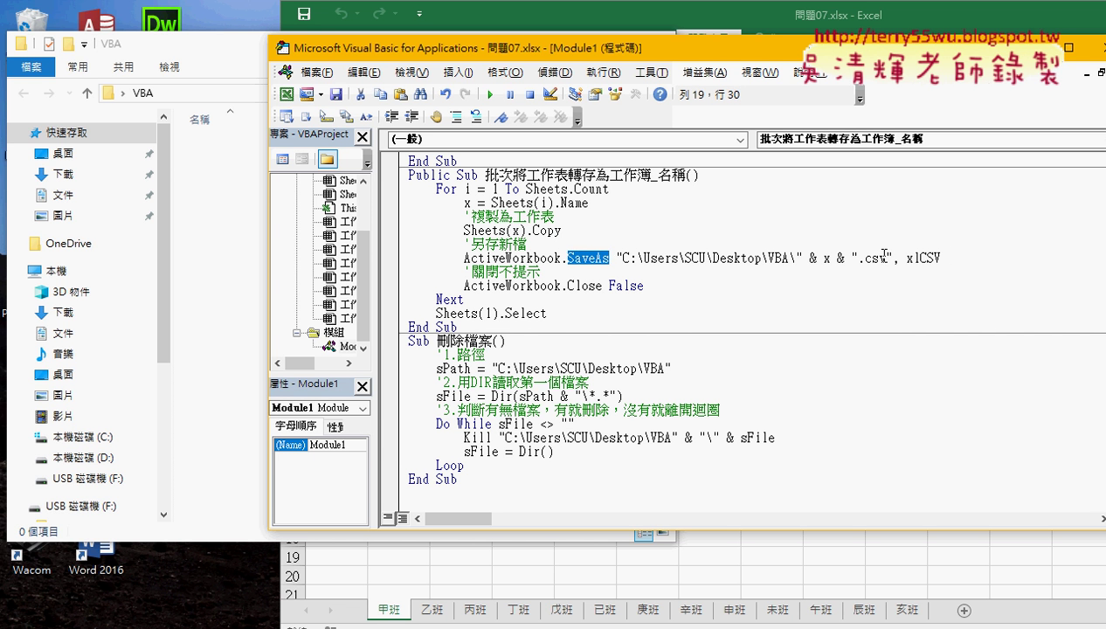
pyautogui.moveTo(941, 257)
pyautogui.mouseDown()
pyautogui.moveTo(892, 257)
pyautogui.moveTo(903, 253)
pyautogui.mouseUp()
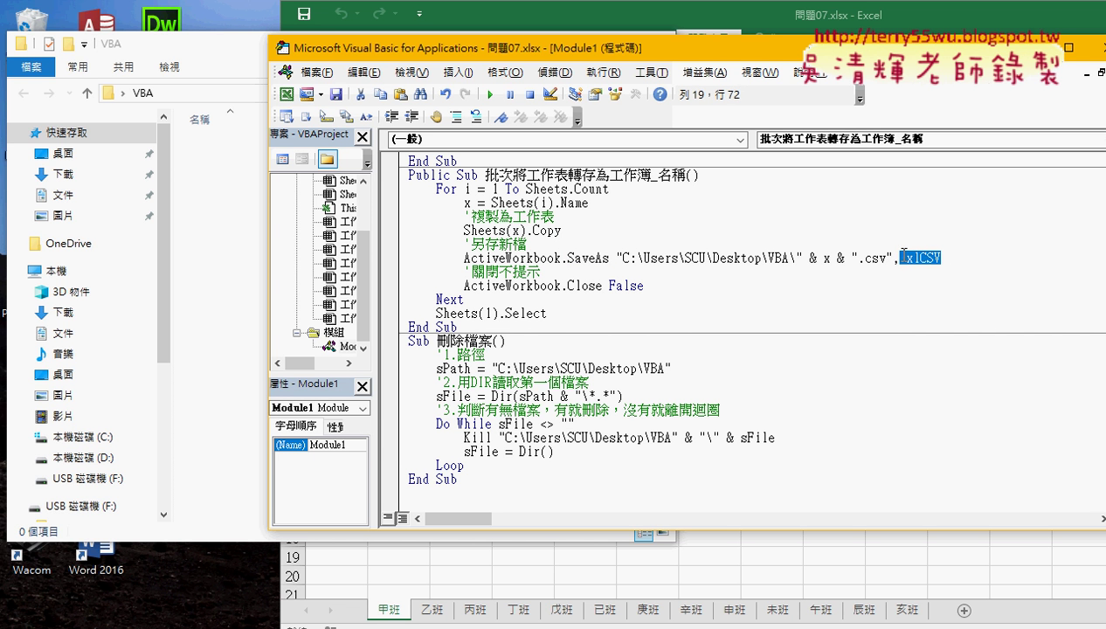